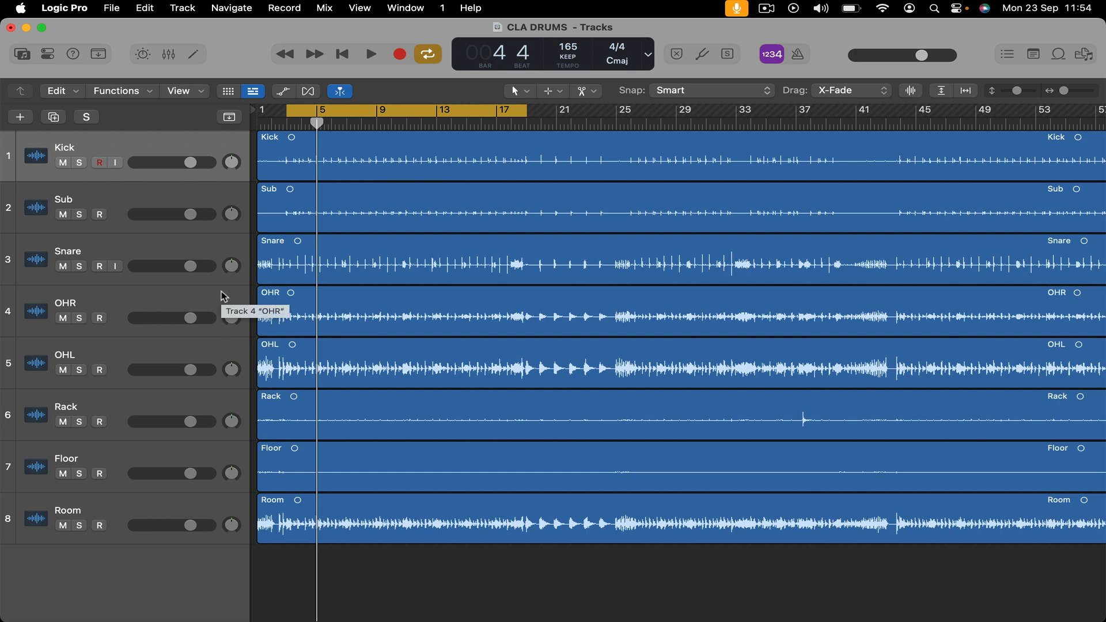
Step: Pull all drum track volumes to minimum and rebuild the balance with Kick at -1.7 dB, Sub at -13.4 dB and Snare moderately high
{"action": "key", "text": "space"}
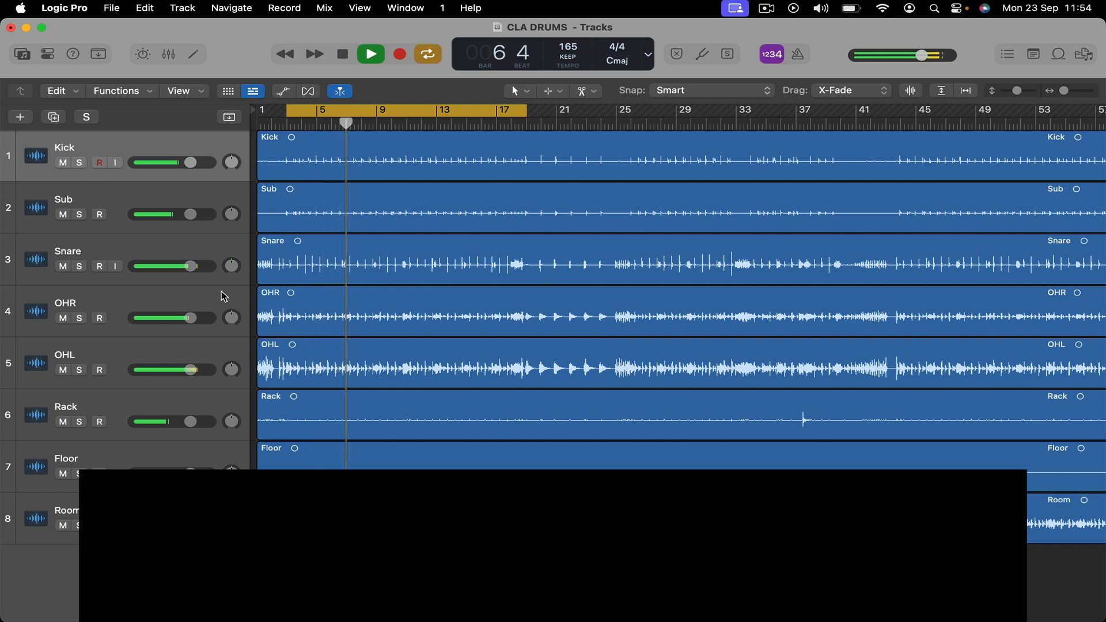
{"action": "key", "text": "space"}
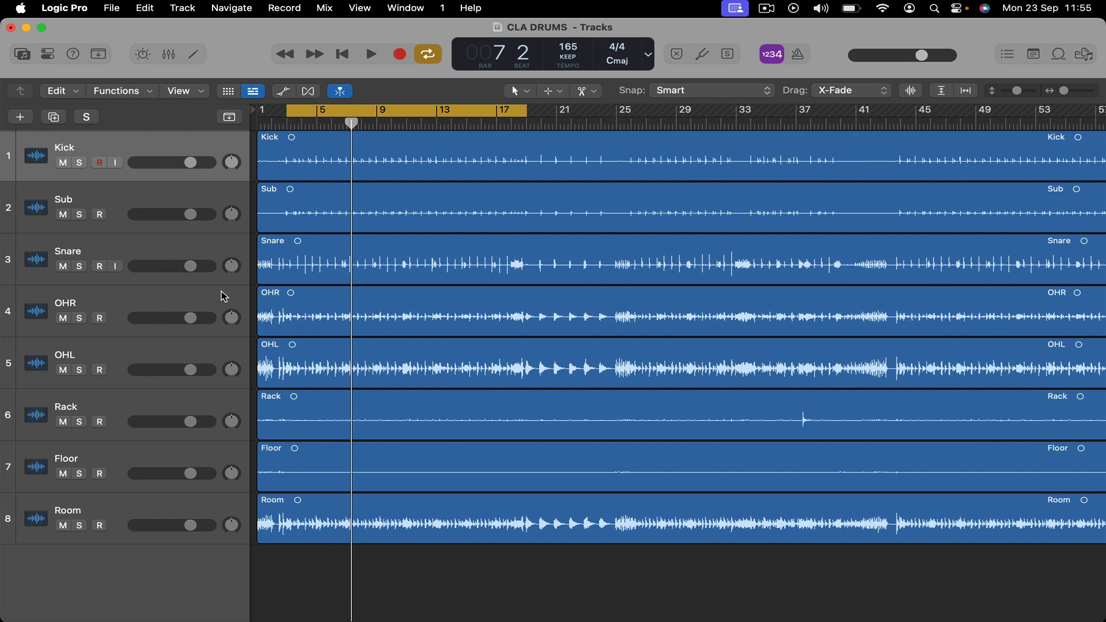
{"action": "left_click", "coordinate": [113, 509], "text": "shift"}
{"action": "mouse_move", "coordinate": [190, 164]}
{"action": "left_mouse_down"}
{"action": "mouse_move", "coordinate": [137, 163]}
{"action": "mouse_move", "coordinate": [185, 163]}
{"action": "left_mouse_up"}
{"action": "key", "text": "space"}
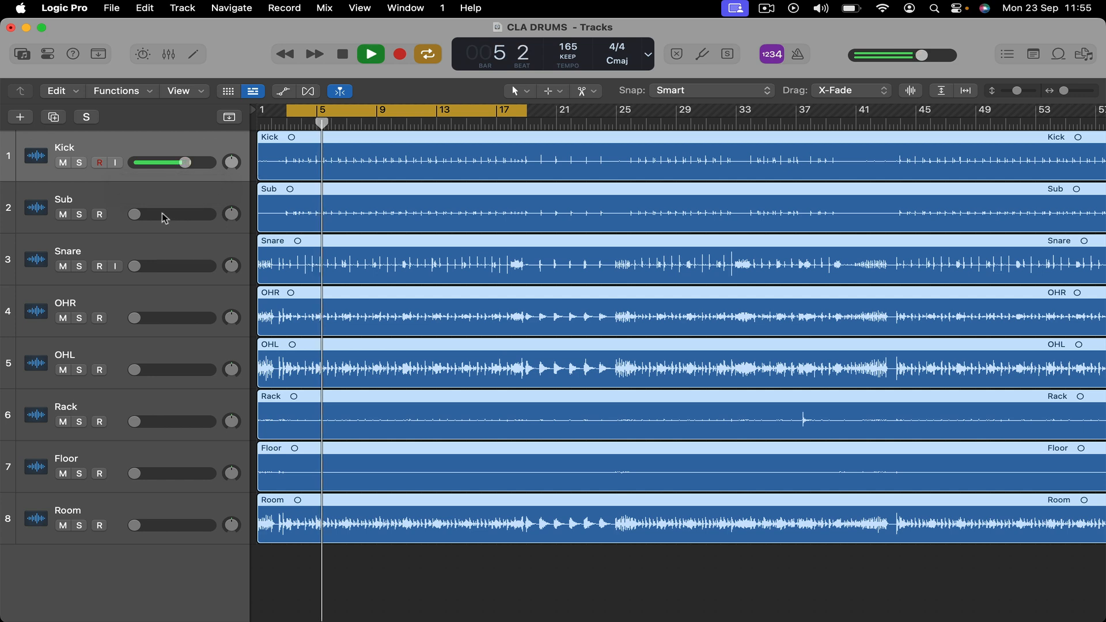
{"action": "left_click_drag", "start_coordinate": [135, 214], "coordinate": [191, 213]}
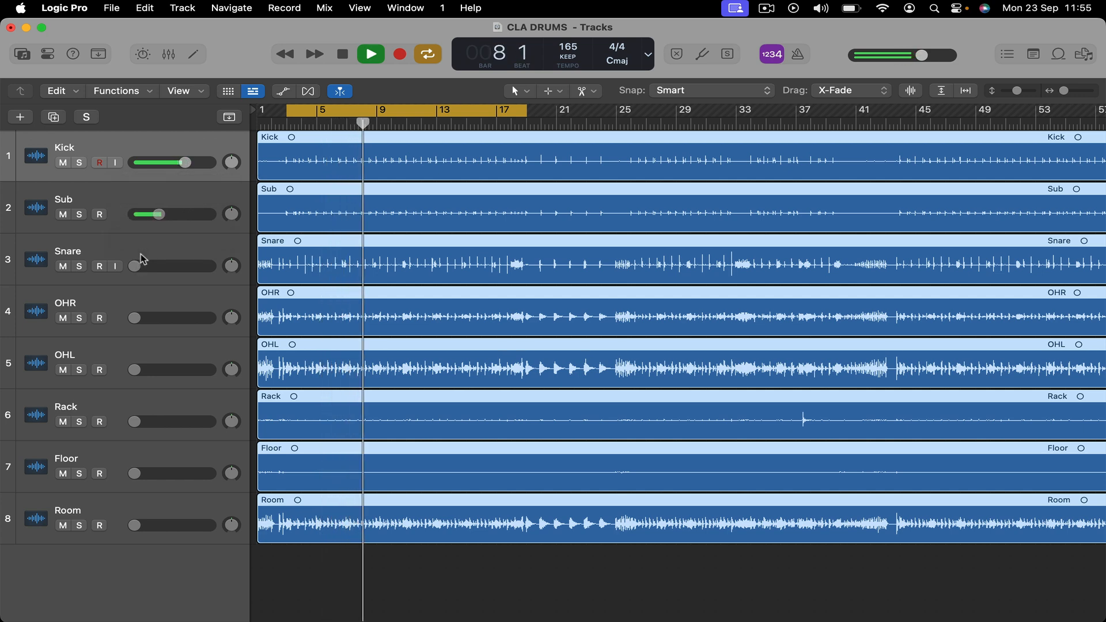
{"action": "left_click_drag", "start_coordinate": [135, 266], "coordinate": [168, 266]}
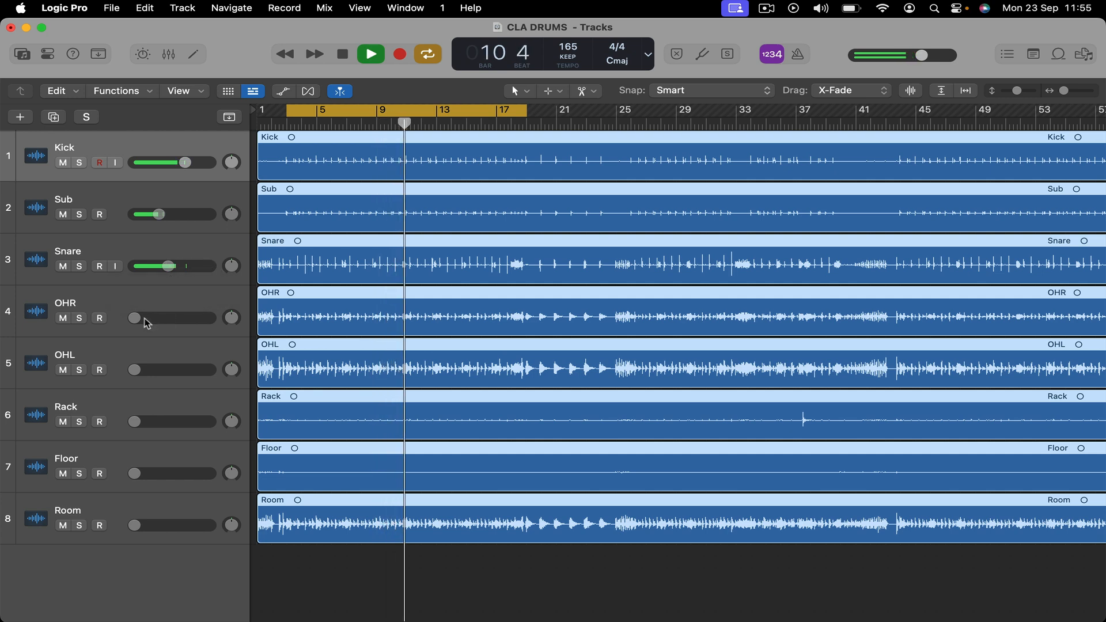
Step: Set OHR to -16.0 dB panned +63 and OHL to -16.8 dB panned -64
{"action": "left_click_drag", "start_coordinate": [137, 322], "coordinate": [154, 321]}
{"action": "left_click_drag", "start_coordinate": [135, 370], "coordinate": [153, 370]}
{"action": "left_click_drag", "start_coordinate": [231, 369], "coordinate": [231, 380]}
{"action": "left_click_drag", "start_coordinate": [230, 333], "coordinate": [232, 314]}
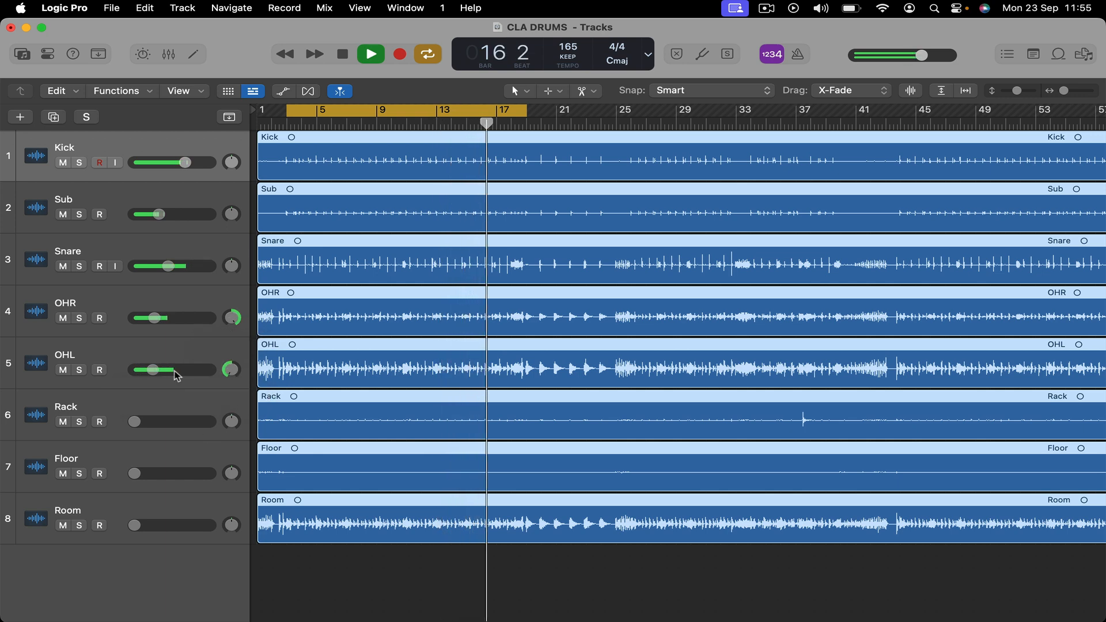
{"action": "key", "text": "space"}
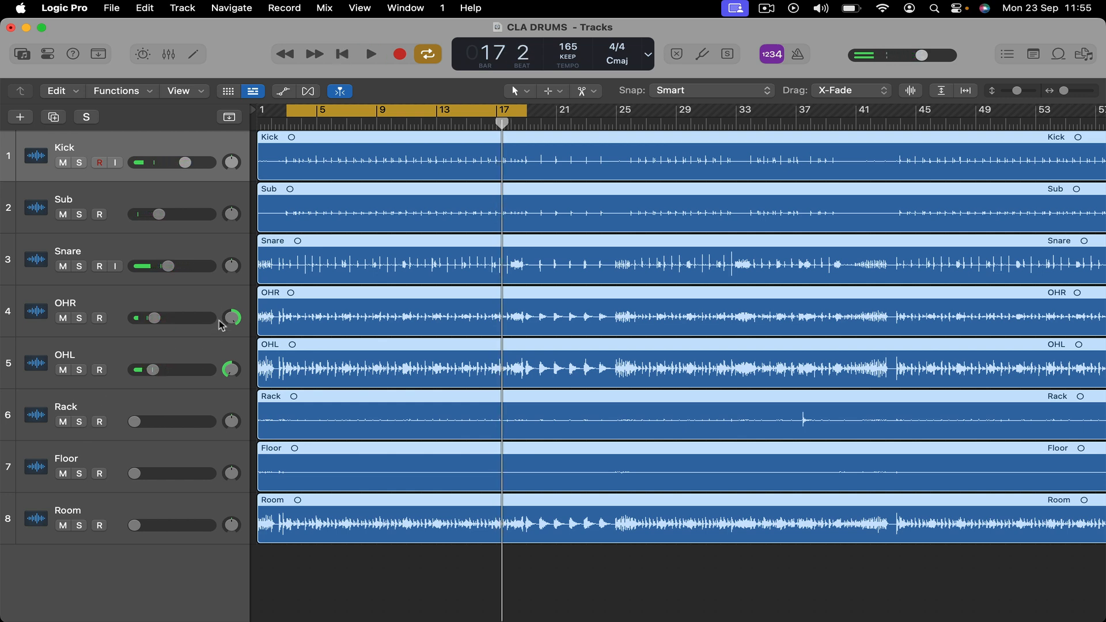
Step: Set Rack to -17.4 dB panned -25 and Floor to -14.6 dB panned +37
{"action": "left_click_drag", "start_coordinate": [137, 424], "coordinate": [152, 422]}
{"action": "left_click_drag", "start_coordinate": [231, 421], "coordinate": [231, 432]}
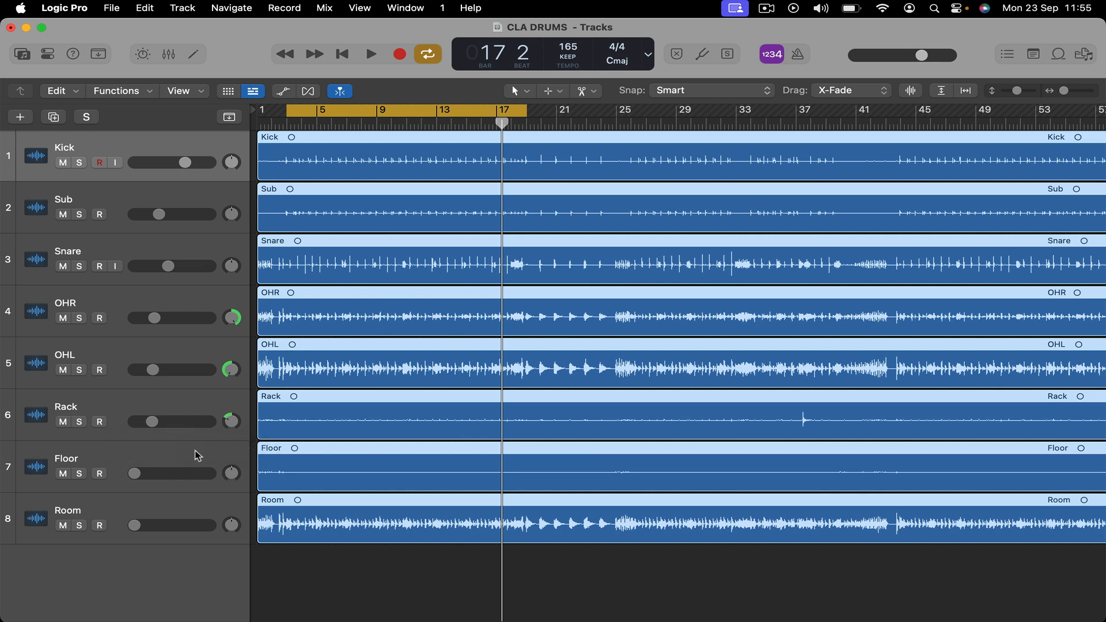
{"action": "left_click_drag", "start_coordinate": [149, 480], "coordinate": [231, 470]}
Step: Set the Room volume to -23.0 dB and the Snare volume to -3.4 dB while auditioning the drum mix
{"action": "left_click_drag", "start_coordinate": [134, 526], "coordinate": [173, 534]}
{"action": "key", "text": "space"}
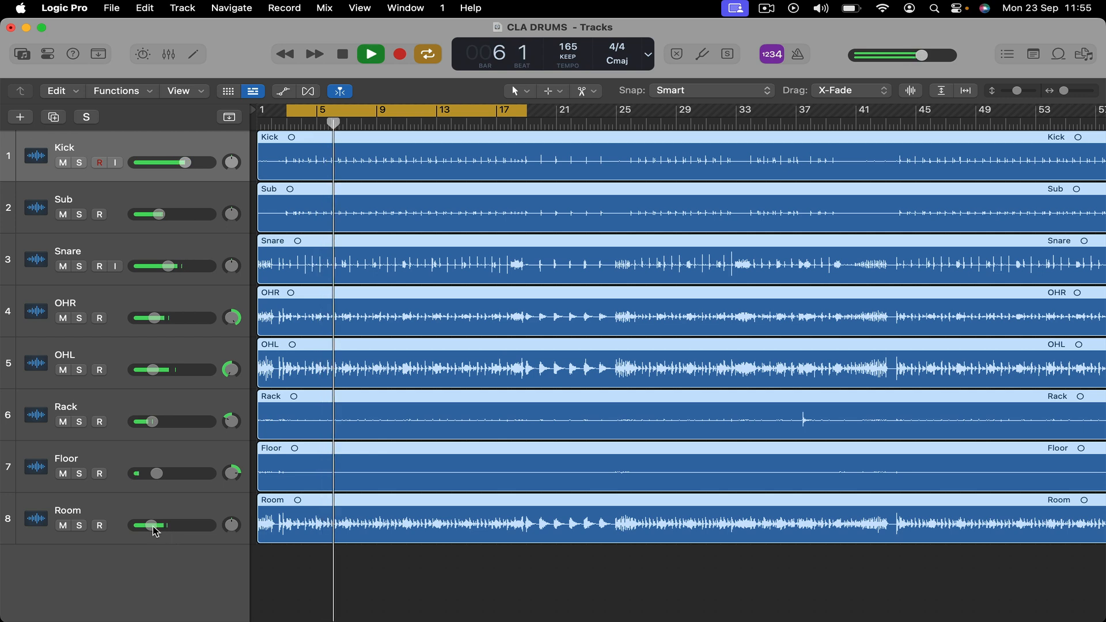
{"action": "key", "text": "space"}
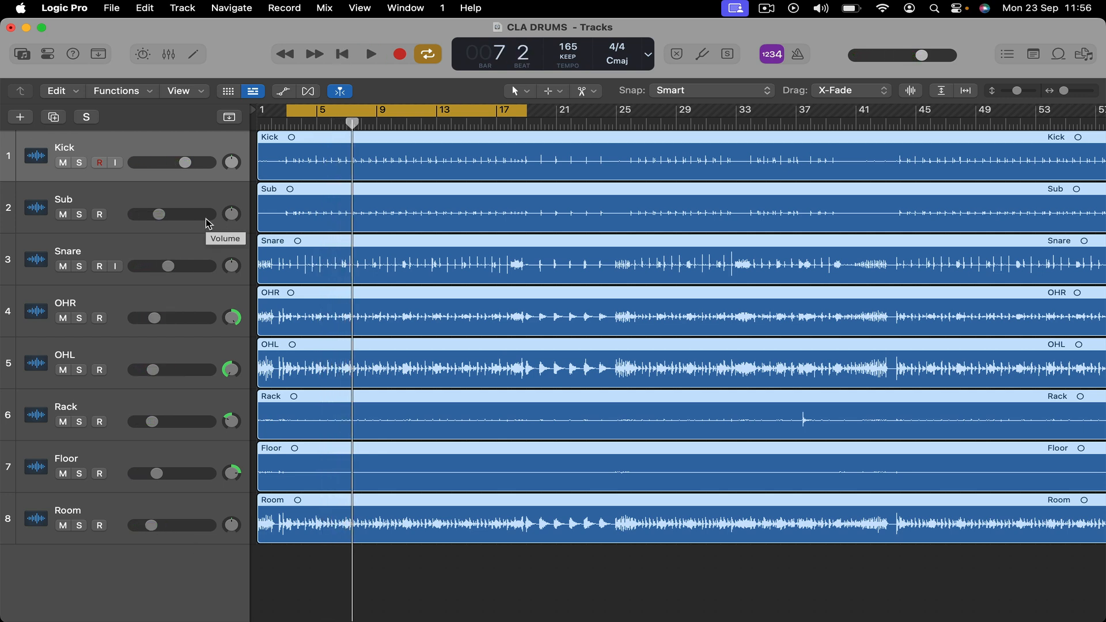
{"action": "left_click_drag", "start_coordinate": [151, 526], "coordinate": [142, 531]}
{"action": "key", "text": "space"}
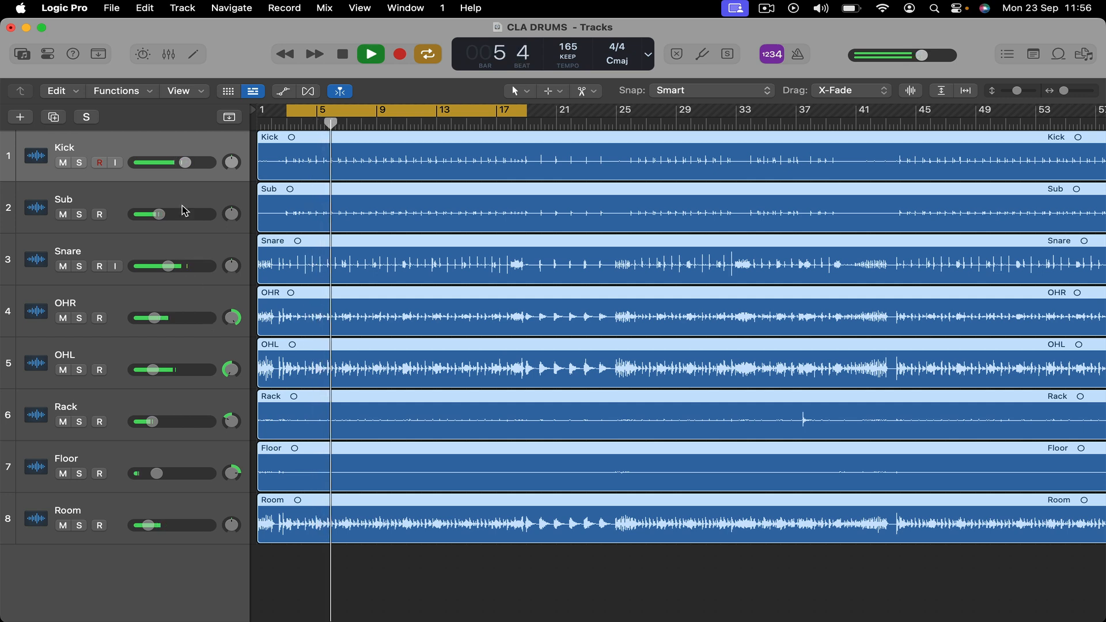
{"action": "left_click_drag", "start_coordinate": [167, 266], "coordinate": [178, 266]}
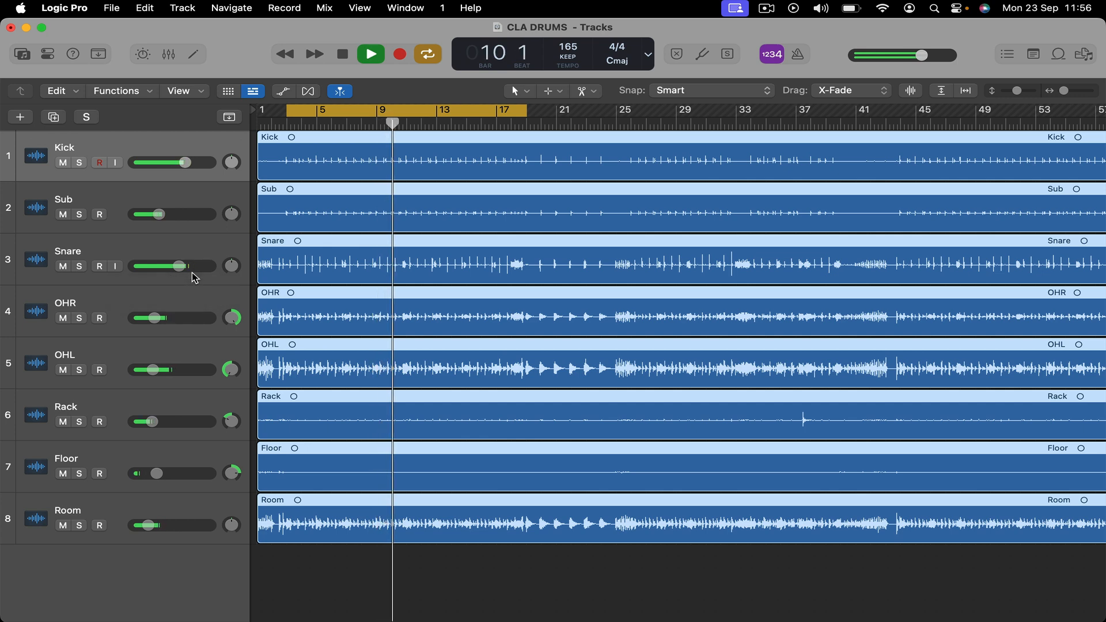
{"action": "key", "text": "space"}
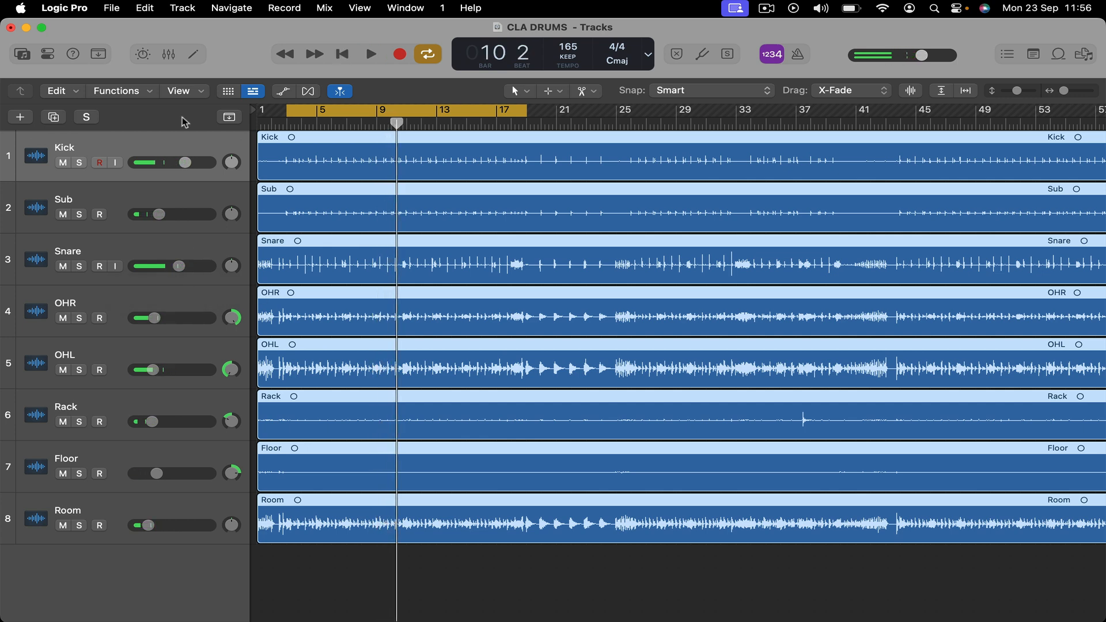
Step: Insert the CLA Drums (m->s) plug-in on the Kick channel and move its window clear of the lower mixer
{"action": "left_click", "coordinate": [169, 56]}
{"action": "left_click", "coordinate": [111, 309]}
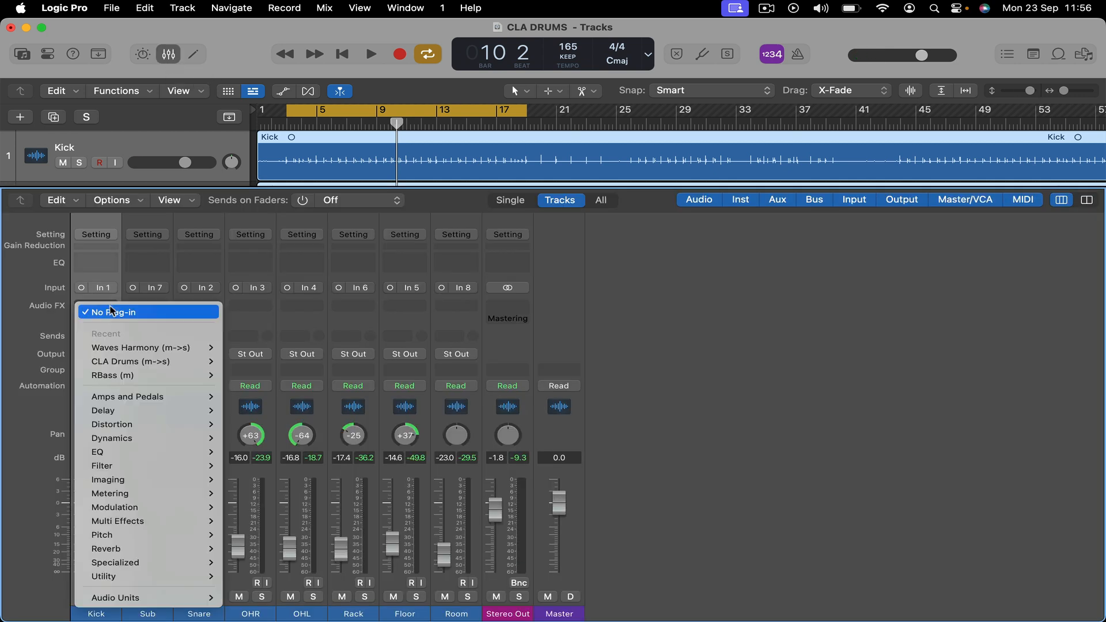
{"action": "mouse_move", "coordinate": [124, 363]}
{"action": "left_click", "coordinate": [244, 362]}
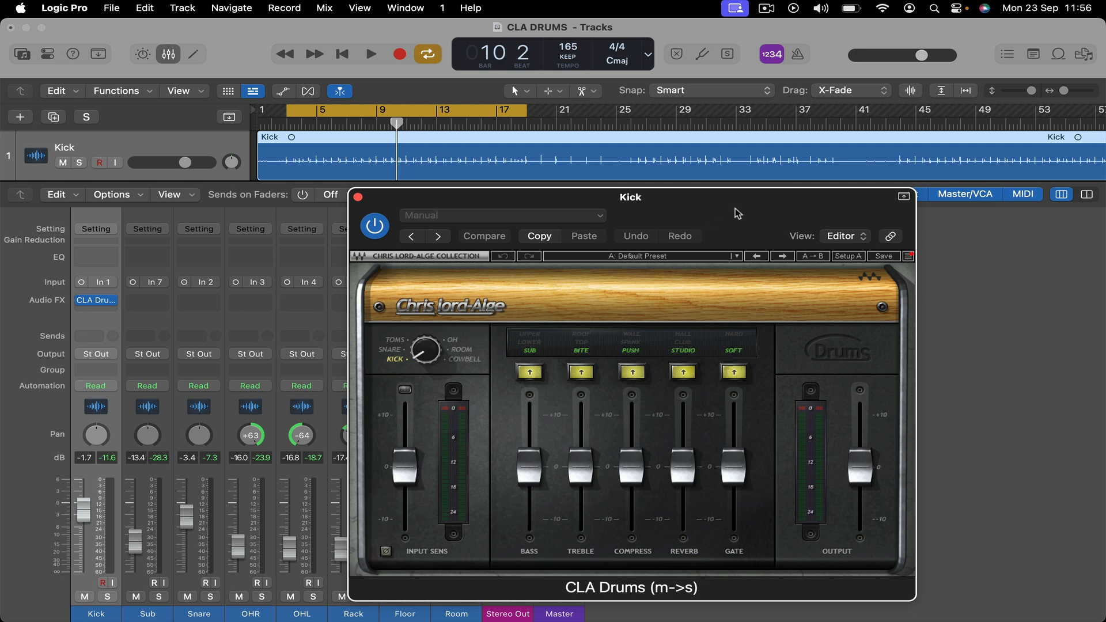
{"action": "left_click_drag", "start_coordinate": [739, 214], "coordinate": [667, 133]}
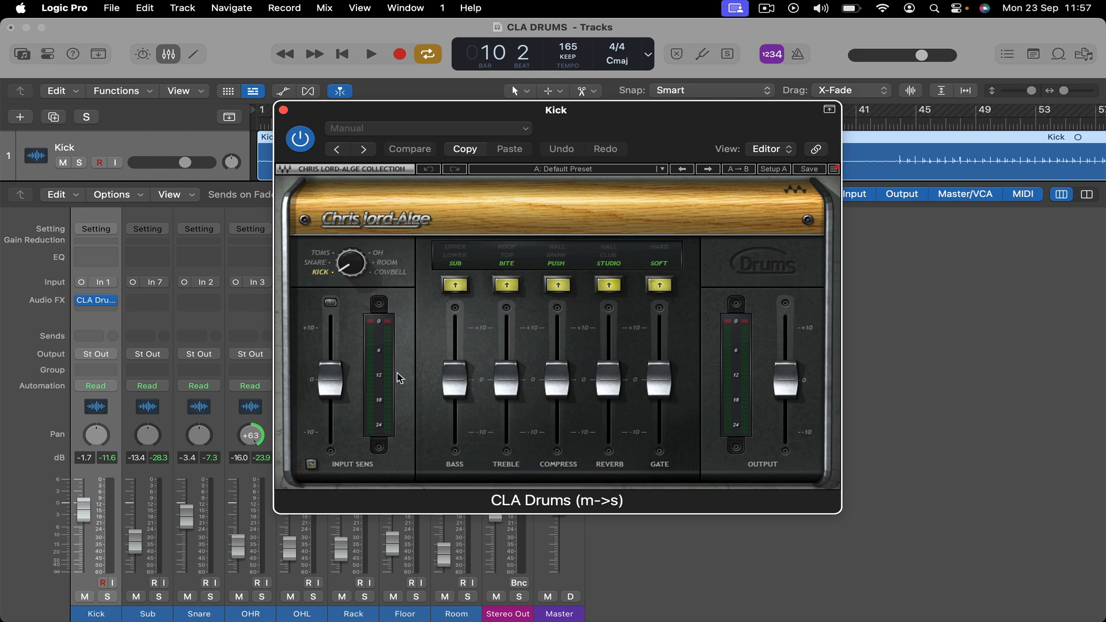
Step: Try the Kick plug-in's Compress amount at 10.0 during playback
{"action": "key", "text": "space"}
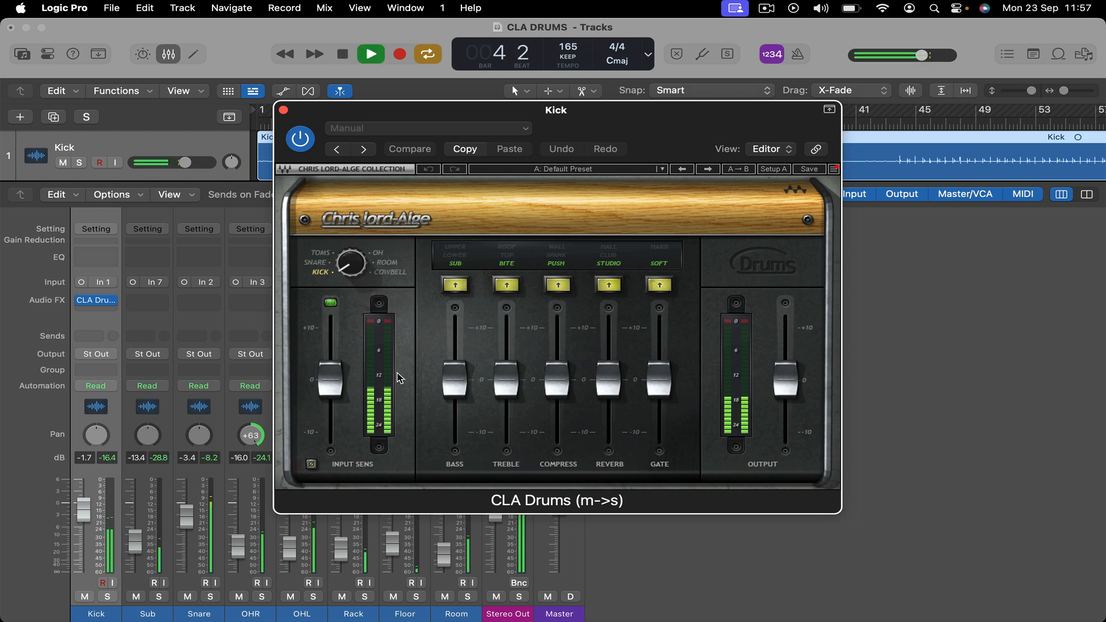
{"action": "left_click_drag", "start_coordinate": [557, 380], "coordinate": [559, 254]}
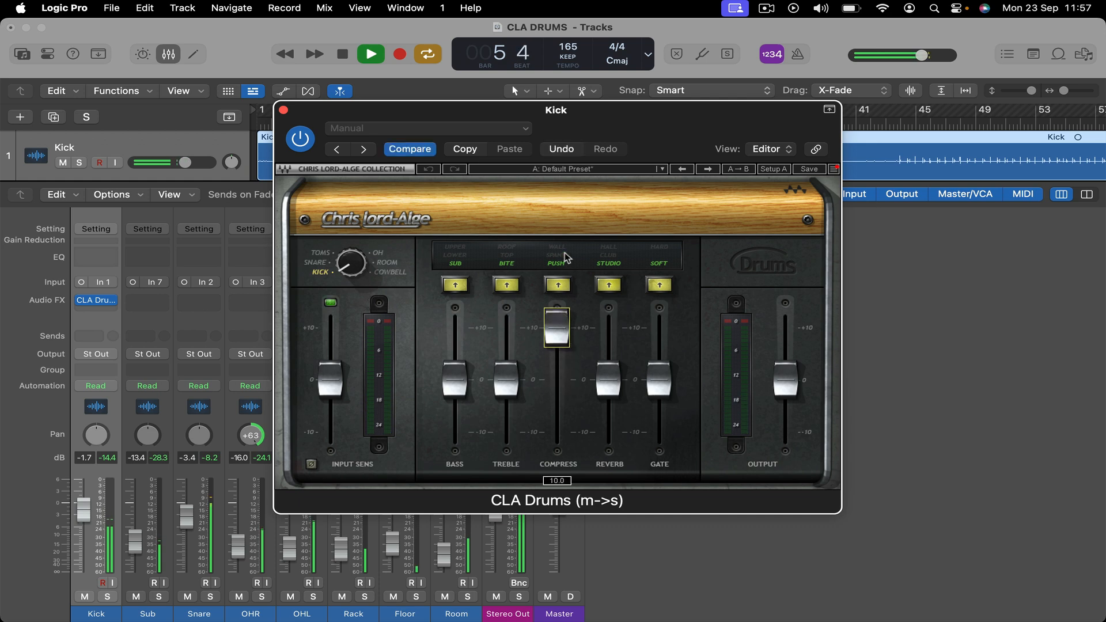
{"action": "key", "text": "space"}
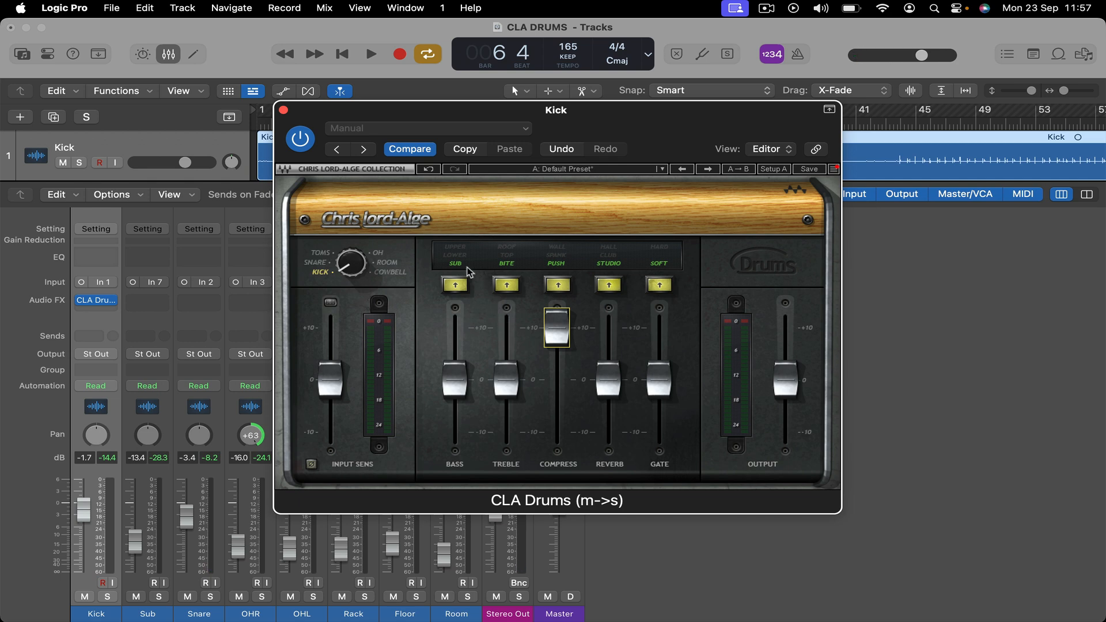
Step: Choose the Roof treble, Wall compression, Club reverb and Soft gate modes in the Kick plug-in
{"action": "left_click", "coordinate": [511, 255]}
{"action": "left_click", "coordinate": [569, 259]}
{"action": "left_click", "coordinate": [620, 257]}
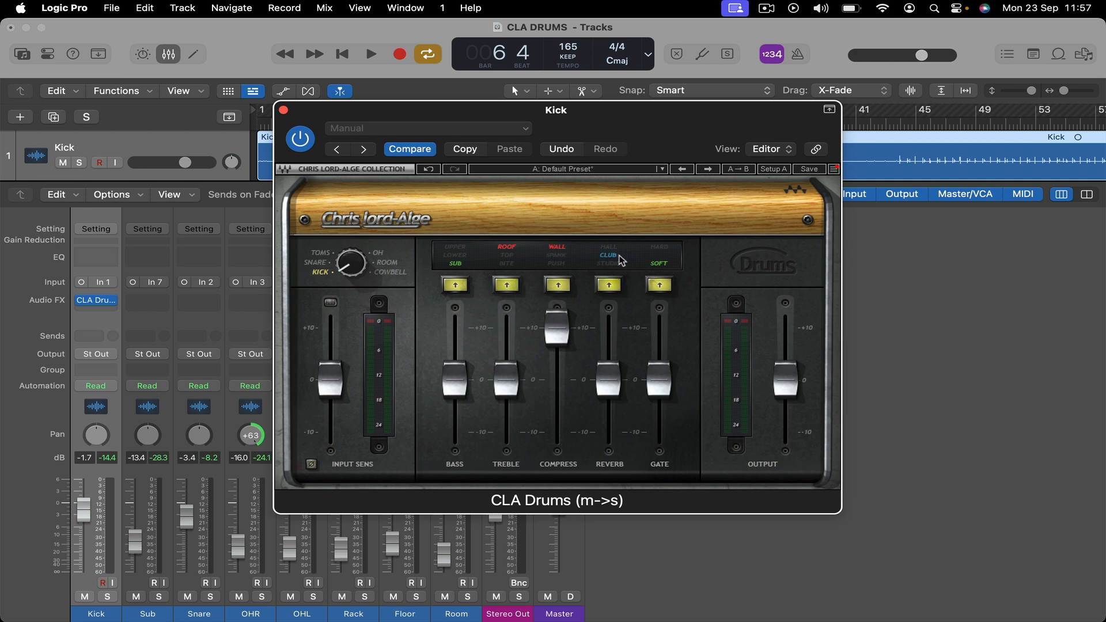
{"action": "left_click", "coordinate": [661, 265]}
Step: Bypass the Gate, Reverb and Compress sections of the Kick plug-in
{"action": "left_click", "coordinate": [660, 285]}
{"action": "left_click", "coordinate": [609, 286]}
{"action": "left_click", "coordinate": [610, 286]}
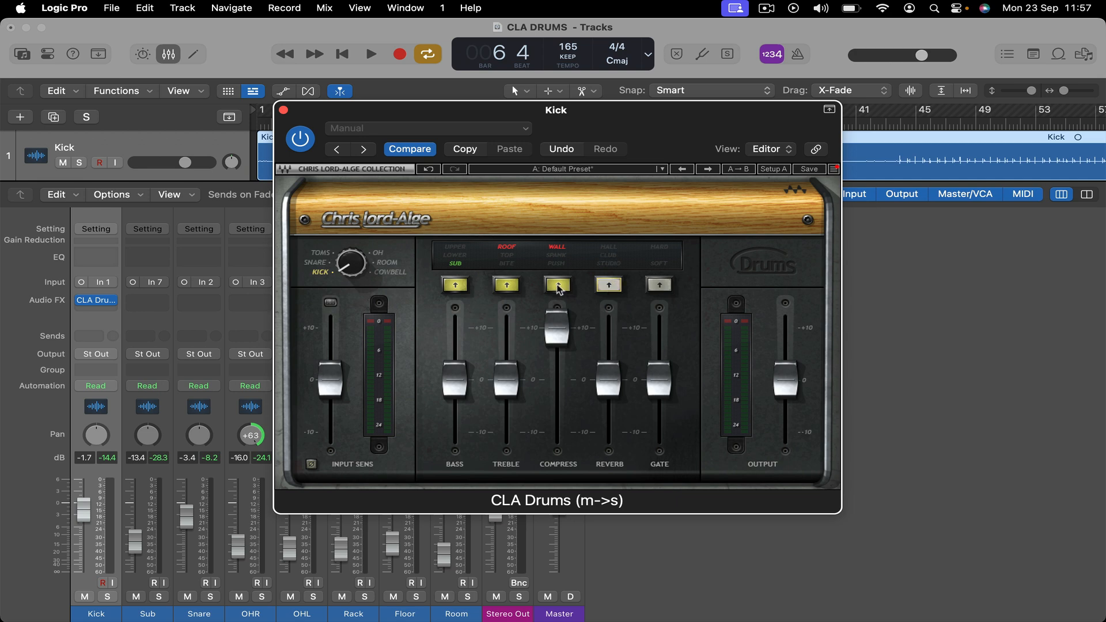
{"action": "left_click", "coordinate": [558, 284]}
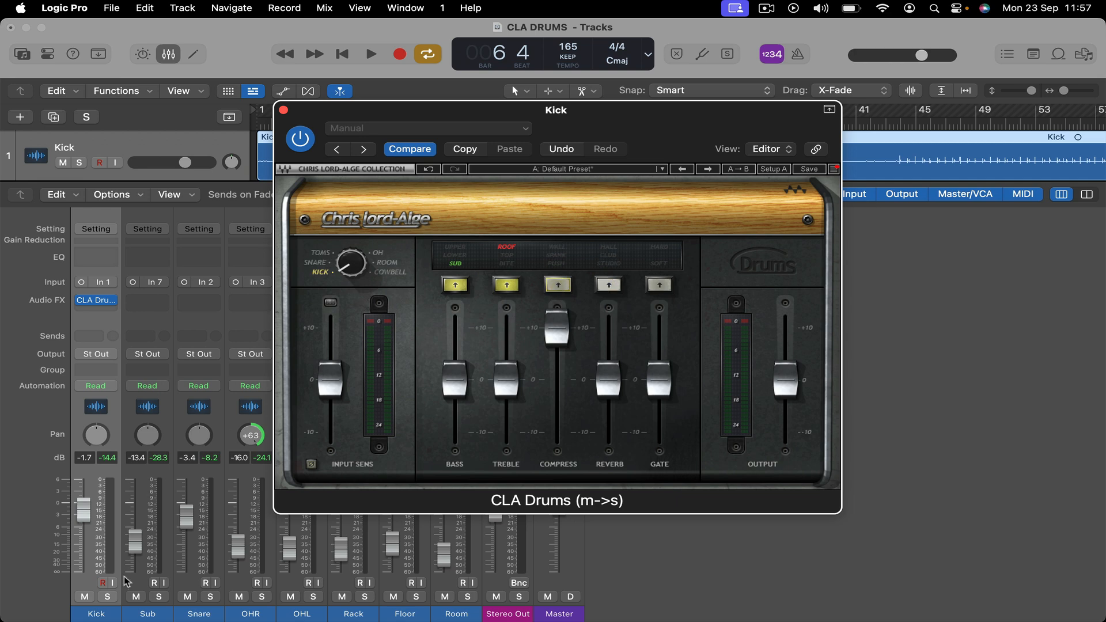
Step: Solo the Kick, reduce its Compress amount, and re-enable the sections with Push compression, Studio reverb and Soft gate
{"action": "left_click", "coordinate": [107, 597]}
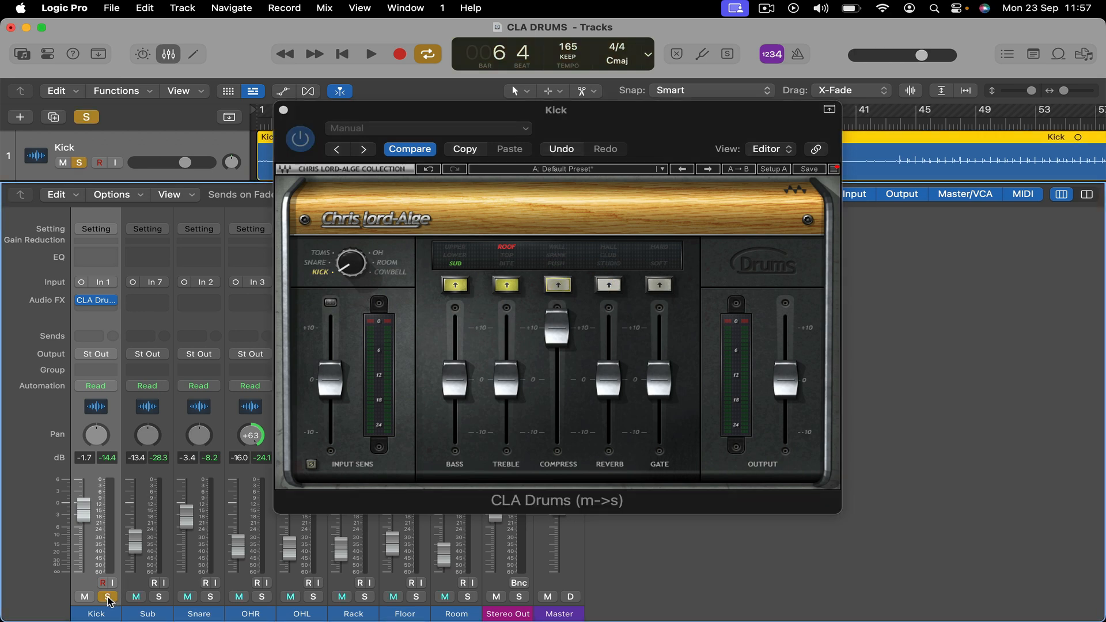
{"action": "left_click_drag", "start_coordinate": [558, 333], "coordinate": [558, 356]}
{"action": "left_click", "coordinate": [558, 285]}
{"action": "left_click", "coordinate": [609, 285]}
{"action": "left_click", "coordinate": [659, 285]}
Step: Play the soloed Kick and compare its sound with the CLA Drums plug-in bypassed and active
{"action": "key", "text": "space"}
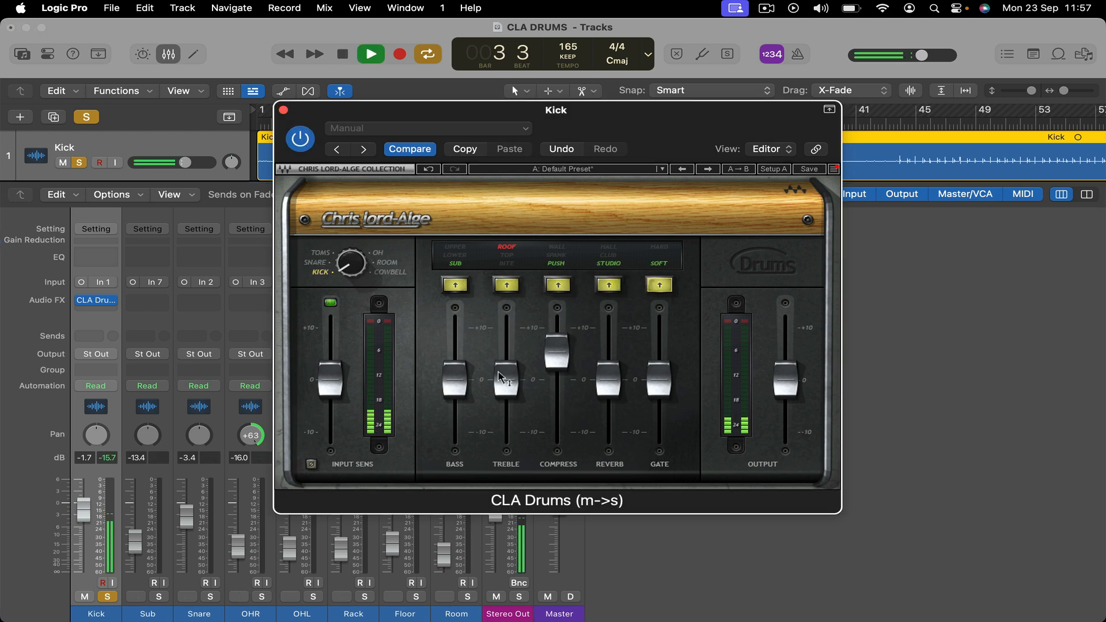
{"action": "left_click", "coordinate": [300, 139]}
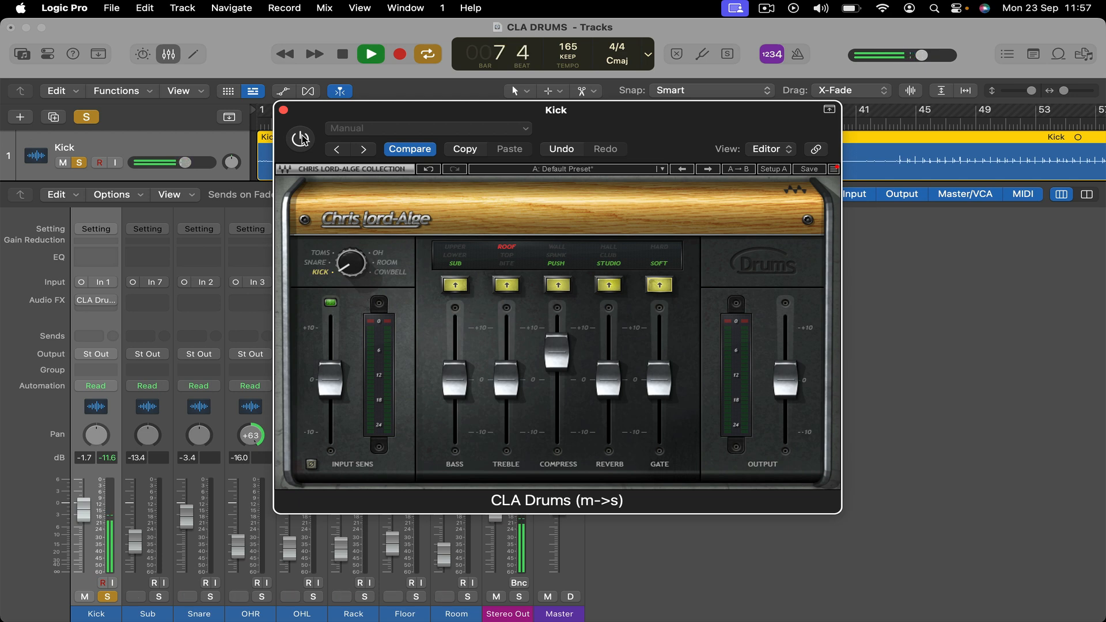
{"action": "left_click", "coordinate": [300, 139]}
{"action": "key", "text": "space"}
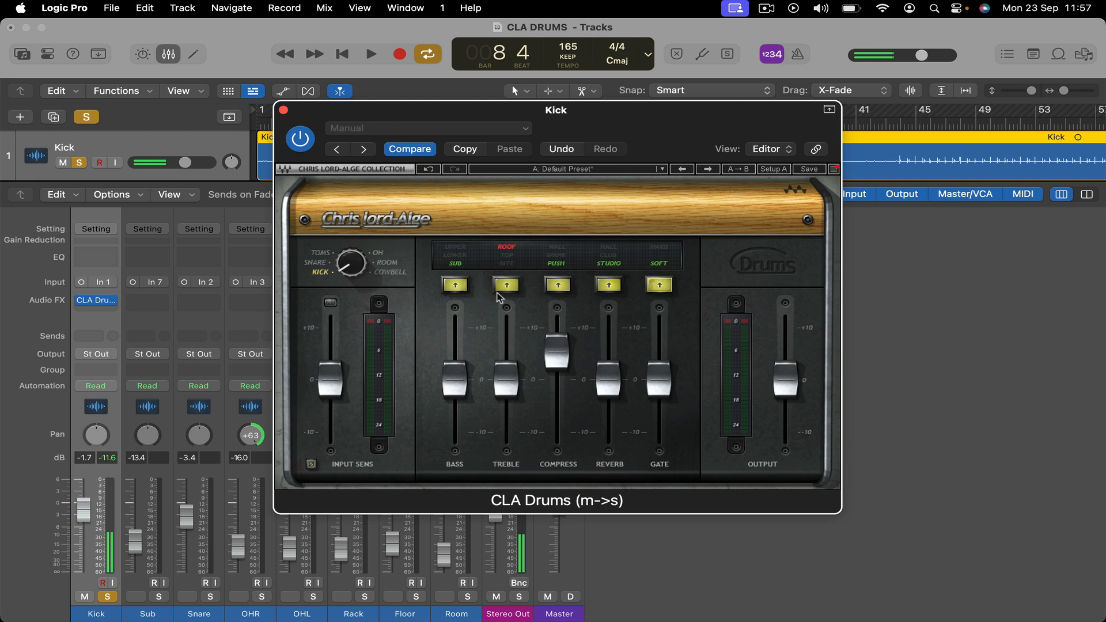
Step: Audition the Kick with Compress at 10.0, trying the Push and Wall modes
{"action": "left_click_drag", "start_coordinate": [559, 351], "coordinate": [566, 327]}
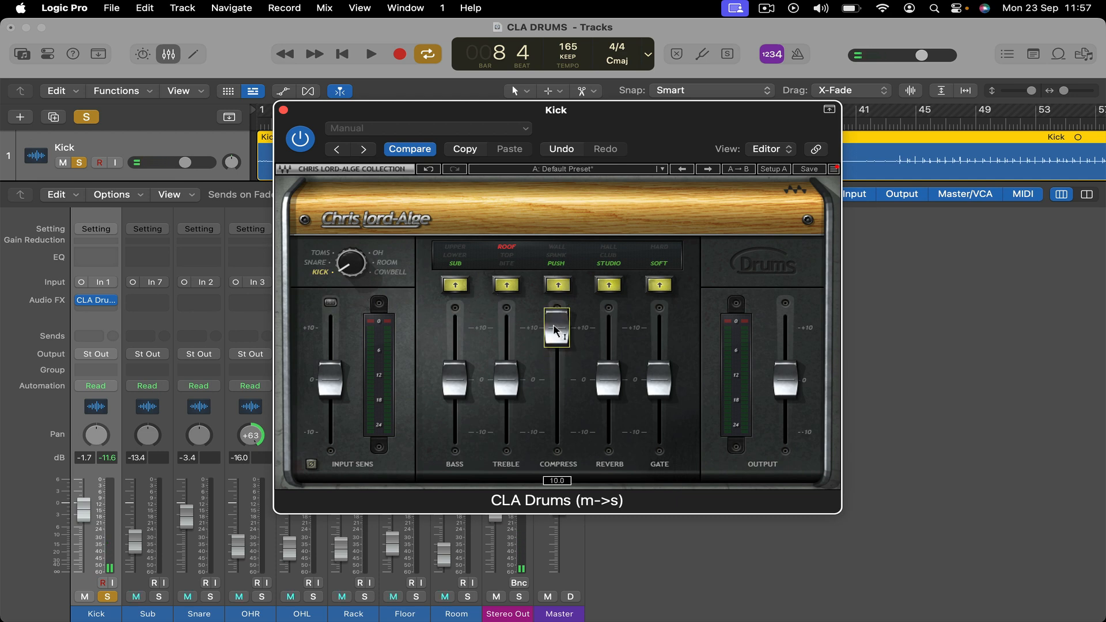
{"action": "key", "text": "space"}
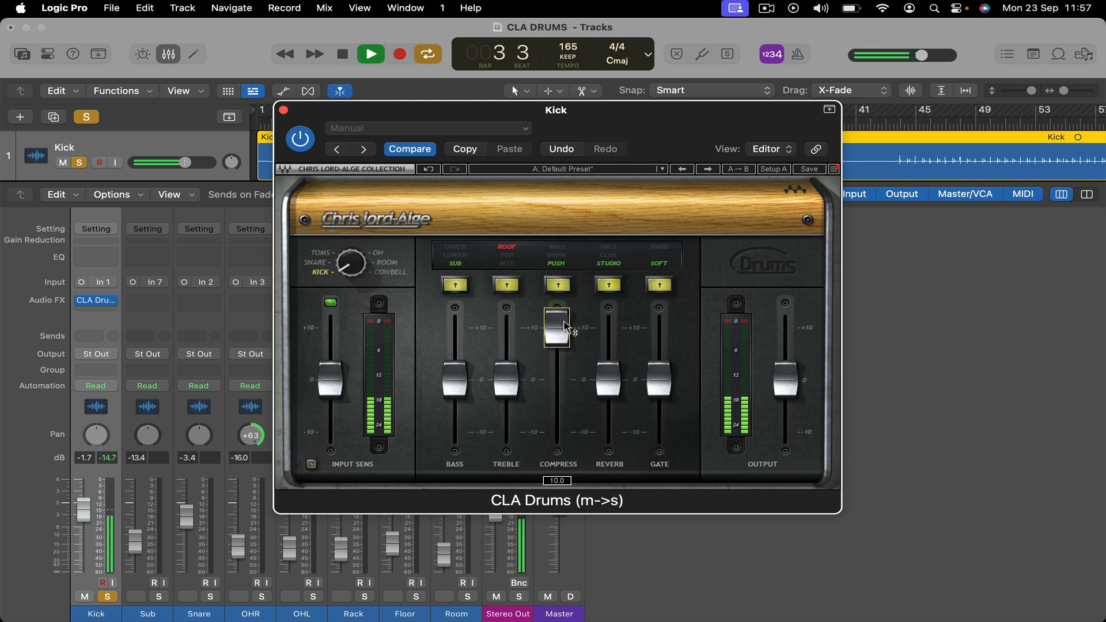
{"action": "key", "text": "space"}
{"action": "left_click", "coordinate": [559, 248]}
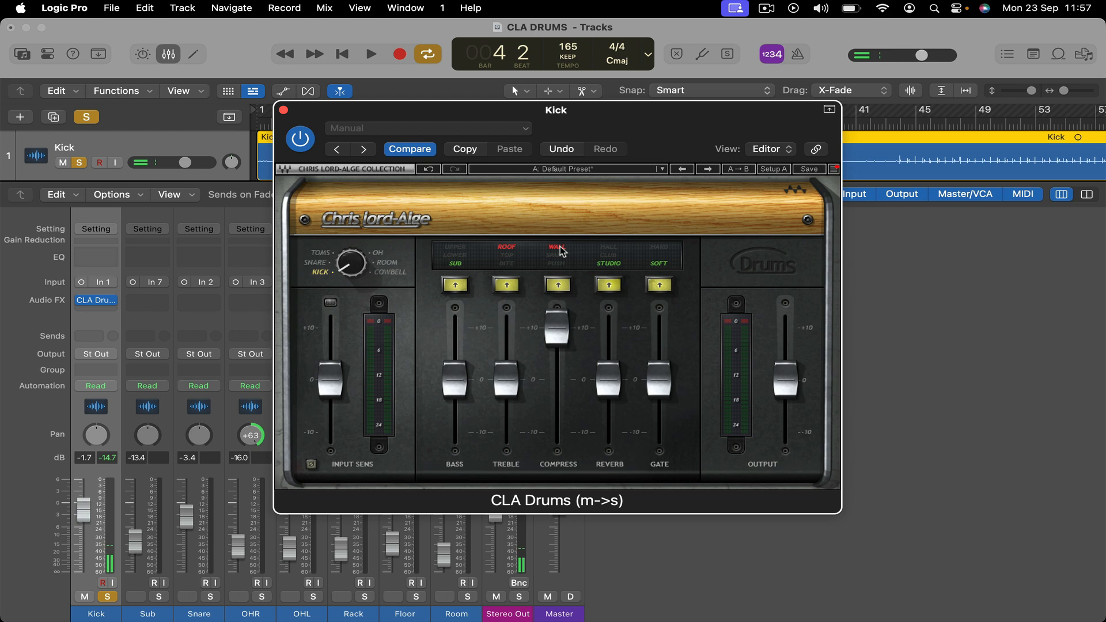
{"action": "key", "text": "space"}
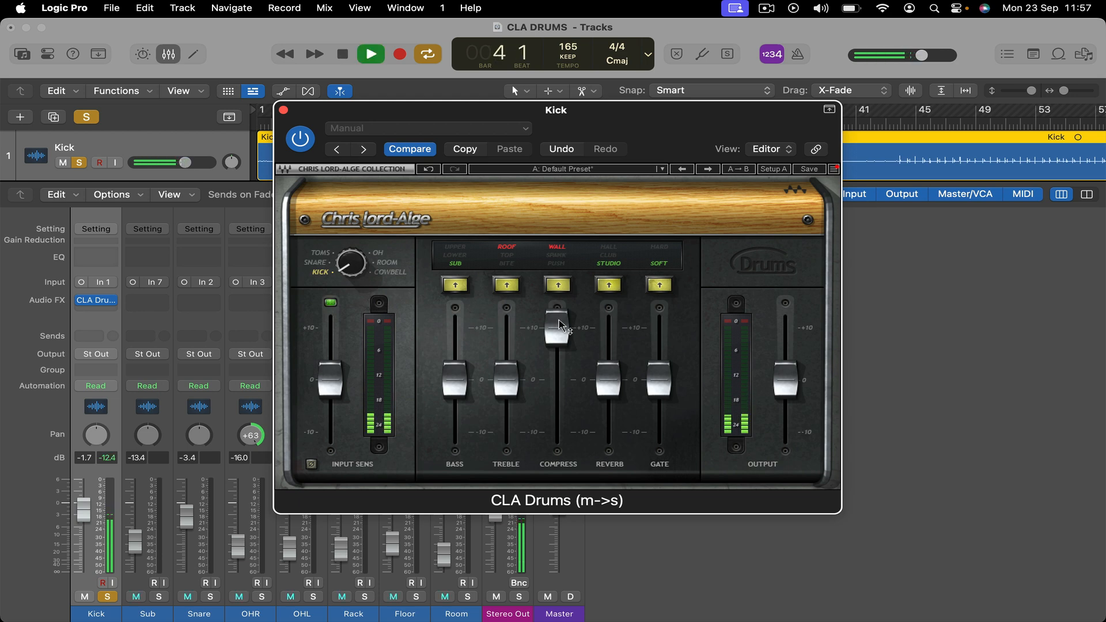
Step: Switch the Kick's compression mode to Spank, reduce the Compress amount slightly and raise the Treble
{"action": "left_click", "coordinate": [563, 257]}
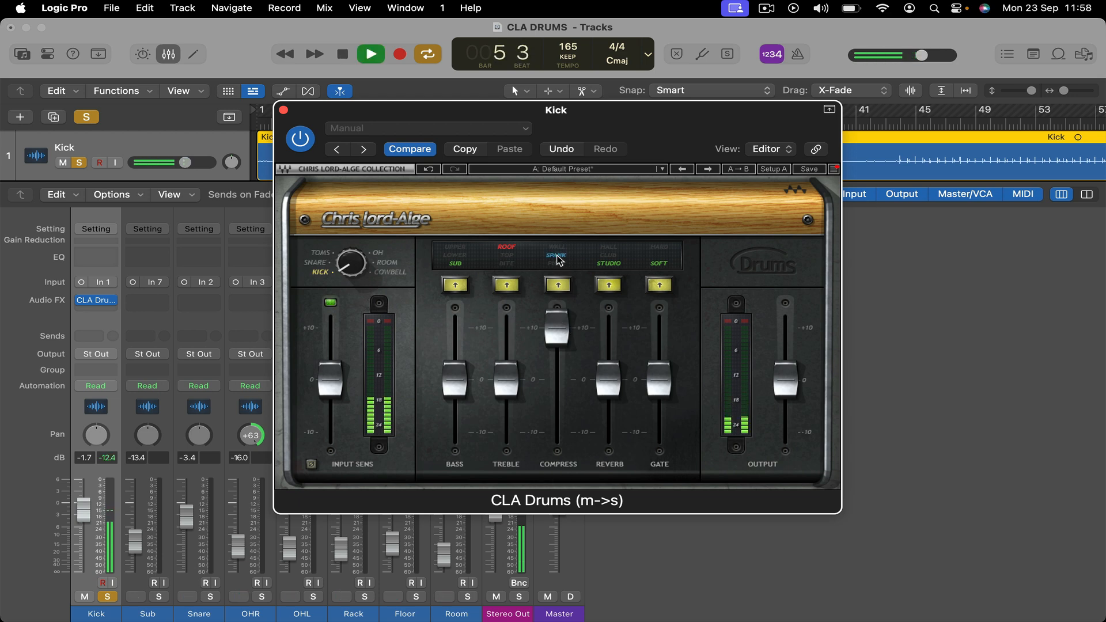
{"action": "left_click_drag", "start_coordinate": [555, 321], "coordinate": [515, 349]}
{"action": "key", "text": "space"}
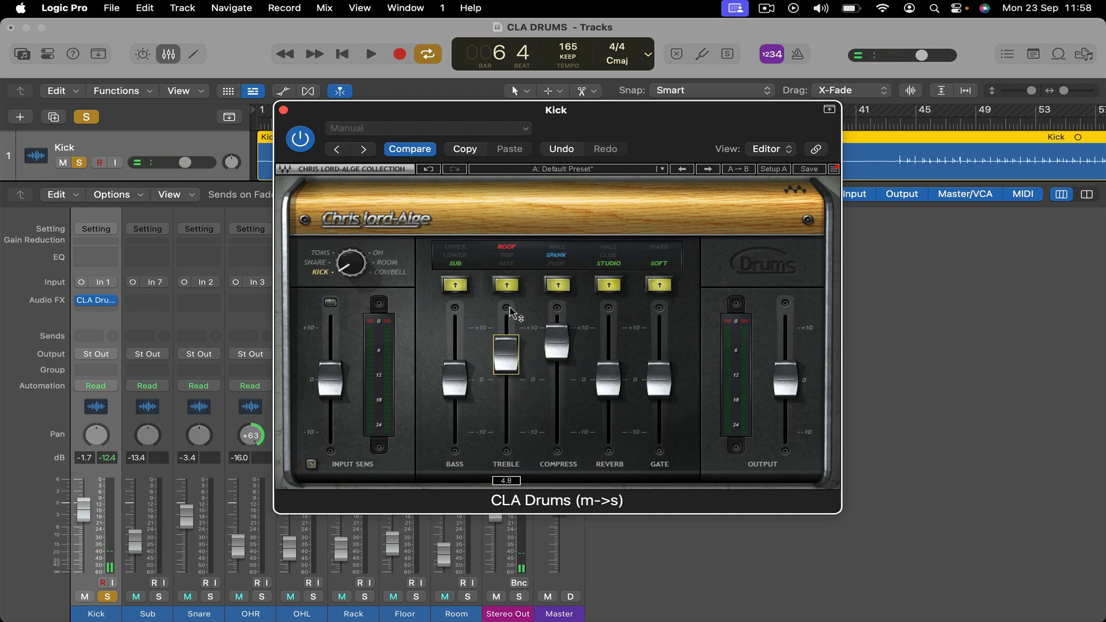
{"action": "key", "text": "space"}
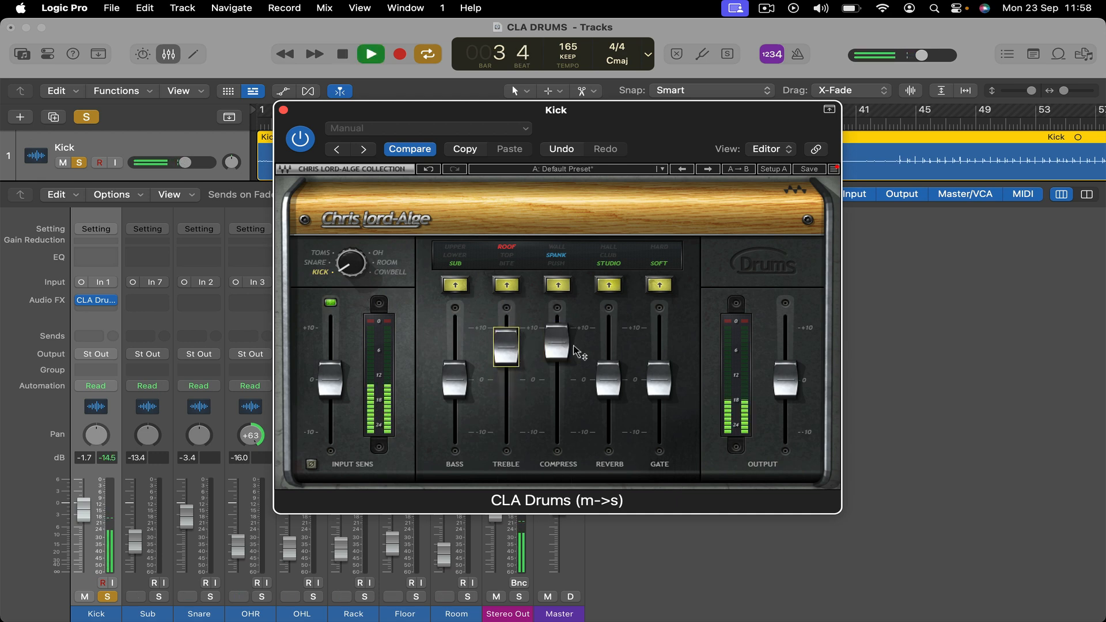
Step: Set the Kick plug-in's Reverb to -10.0 and Bass to 1.7
{"action": "left_click_drag", "start_coordinate": [614, 385], "coordinate": [610, 437]}
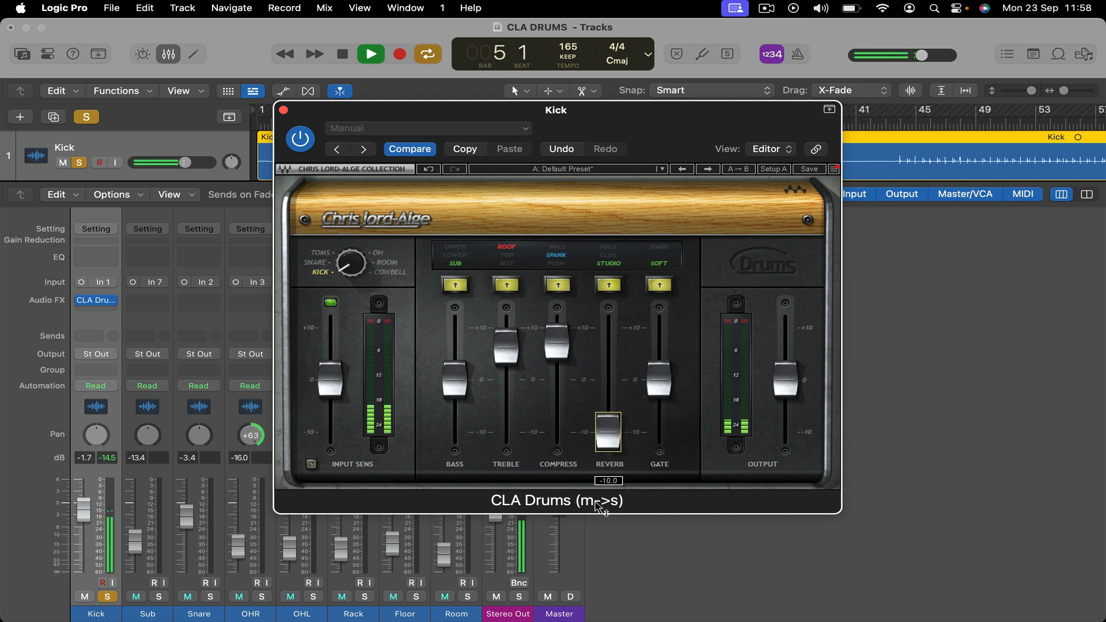
{"action": "mouse_move", "coordinate": [465, 378]}
{"action": "left_mouse_down"}
{"action": "mouse_move", "coordinate": [468, 282]}
{"action": "mouse_move", "coordinate": [464, 387]}
{"action": "left_mouse_up"}
{"action": "key", "text": "space"}
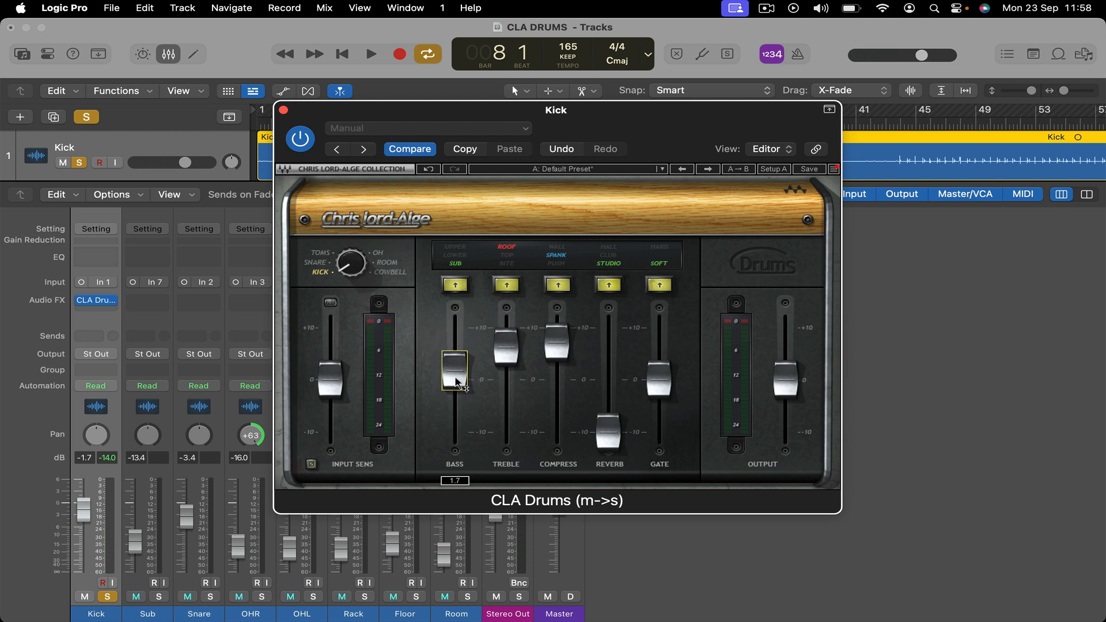
Step: Set the Kick plug-in's Bass to -1.7 and Compress to 10.0, with the Treble mode switched to Bite
{"action": "left_click_drag", "start_coordinate": [458, 382], "coordinate": [453, 391]}
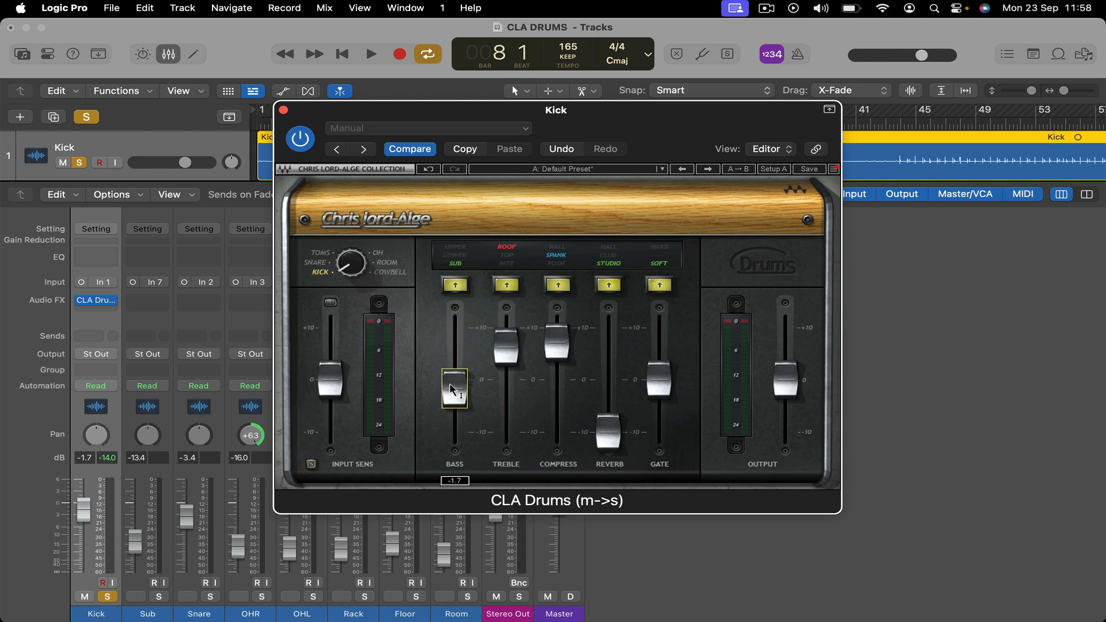
{"action": "left_click", "coordinate": [506, 347]}
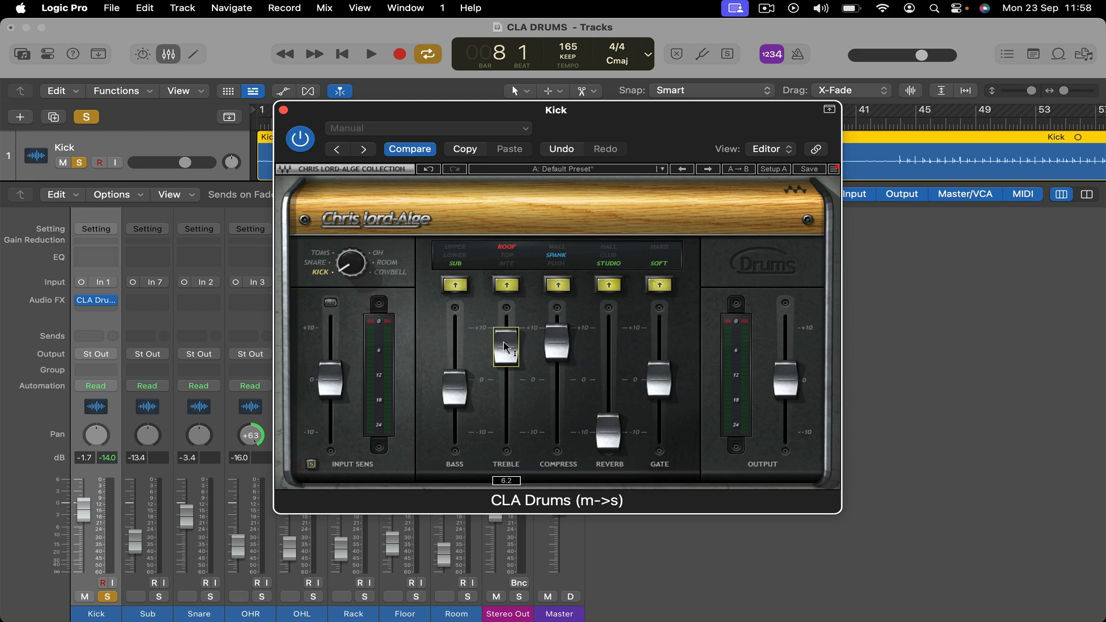
{"action": "key", "text": "space"}
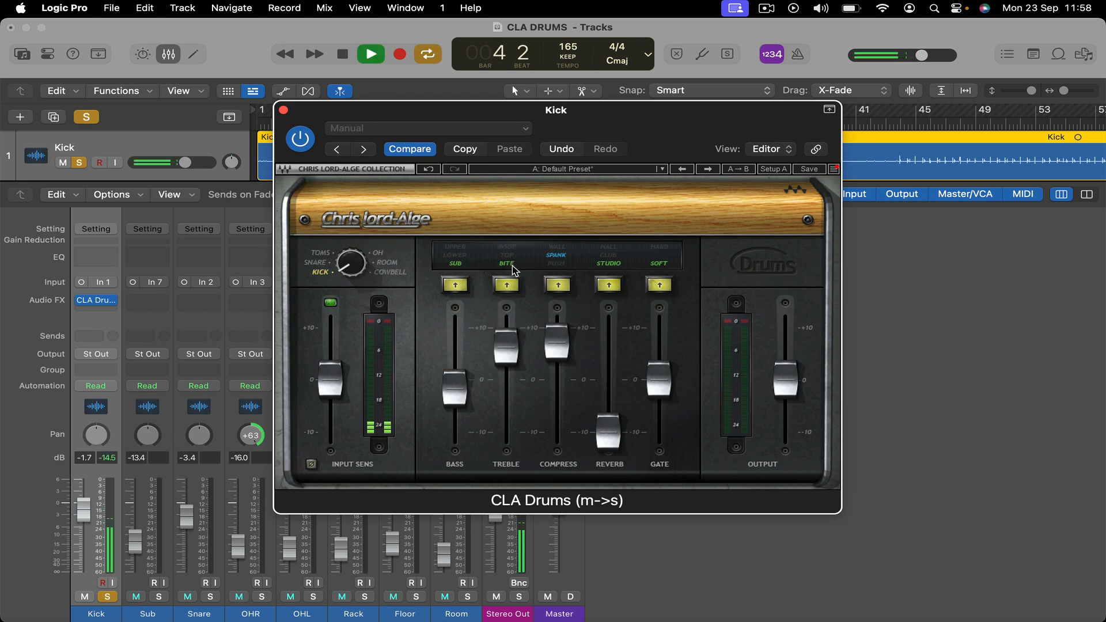
{"action": "left_click_drag", "start_coordinate": [552, 333], "coordinate": [568, 271]}
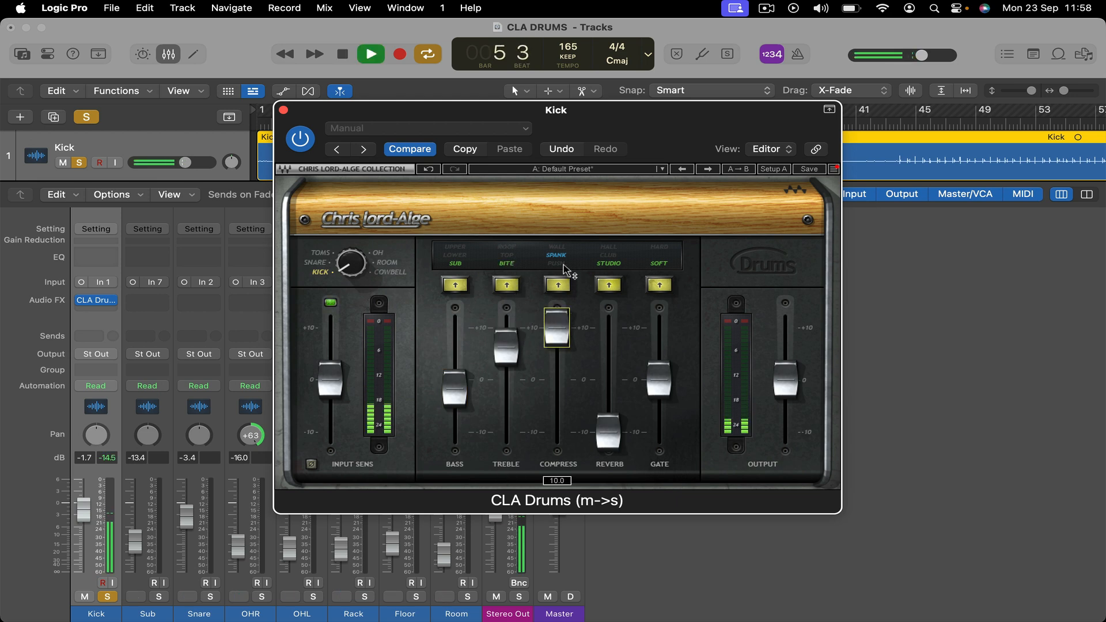
Step: Raise the Kick plug-in's Reverb to -4.8, move the window clear of the mixer faders, and lower the Reverb slightly
{"action": "mouse_move", "coordinate": [608, 431]}
{"action": "left_mouse_down"}
{"action": "mouse_move", "coordinate": [611, 349]}
{"action": "mouse_move", "coordinate": [606, 411]}
{"action": "left_mouse_up"}
{"action": "key", "text": "space"}
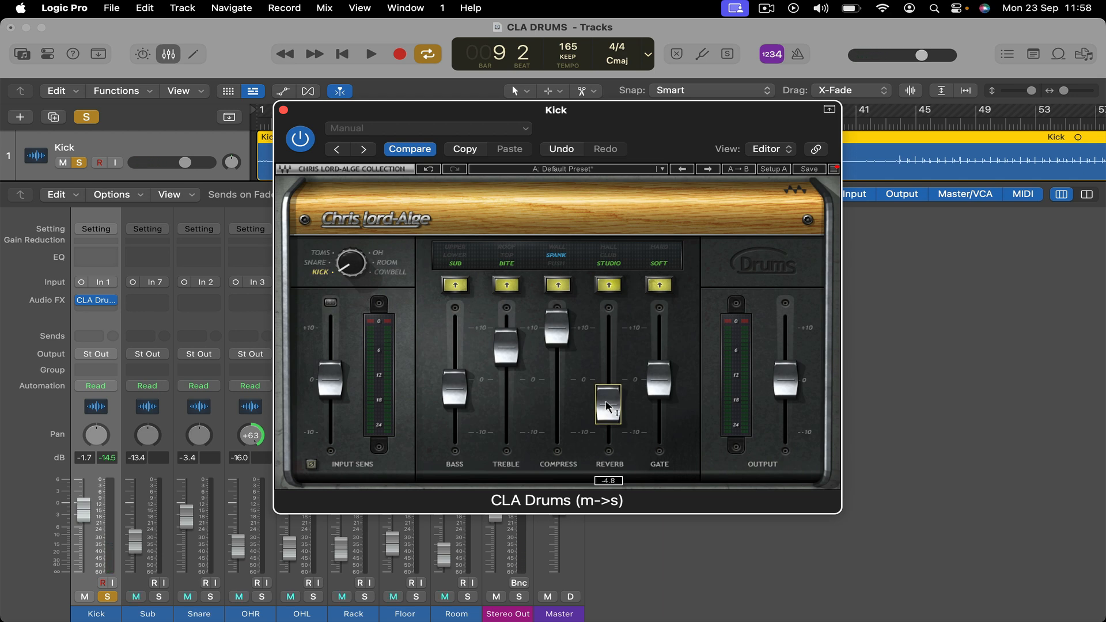
{"action": "left_click_drag", "start_coordinate": [666, 136], "coordinate": [666, 117]}
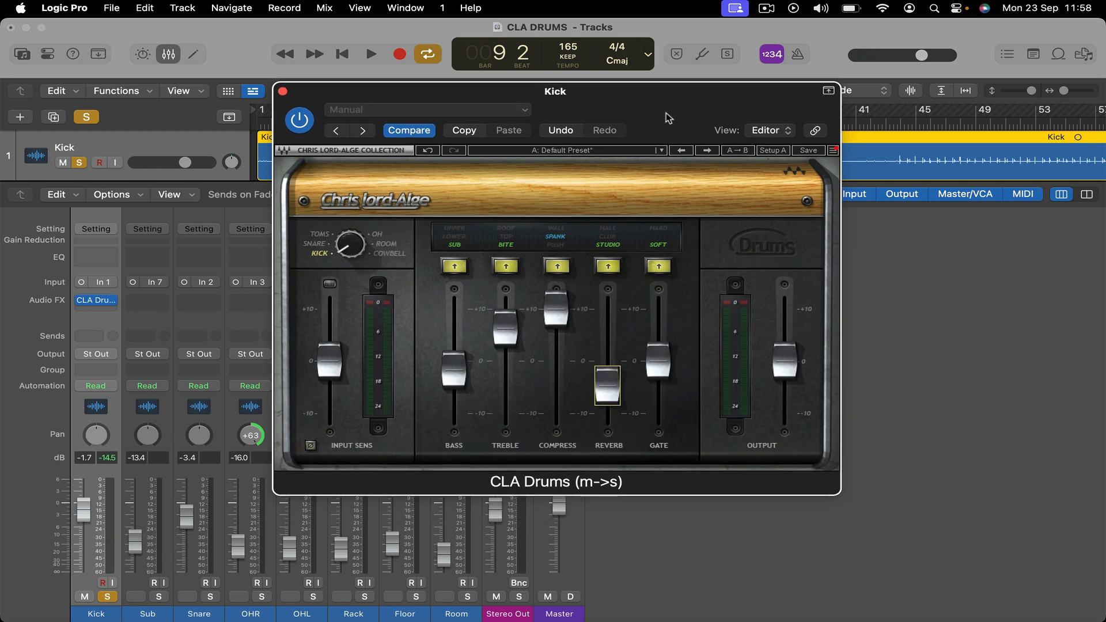
{"action": "left_click_drag", "start_coordinate": [607, 388], "coordinate": [608, 397]}
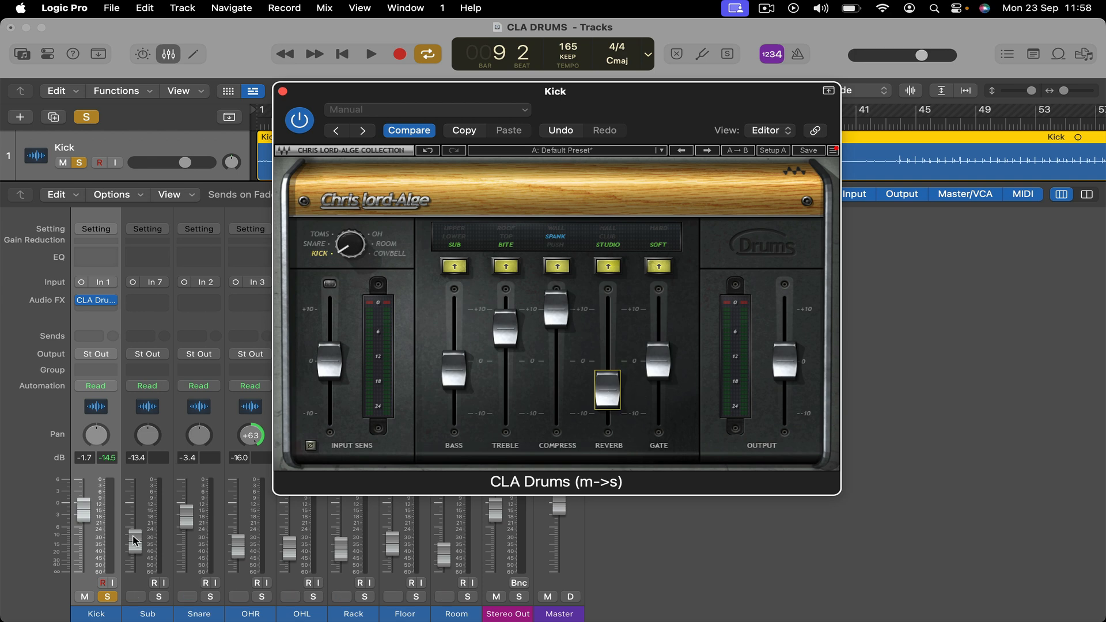
Step: Audition the Kick's Hard gate during playback, switch the gate back to Soft and set Gate to 10.0
{"action": "key", "text": "space"}
{"action": "left_click", "coordinate": [665, 231]}
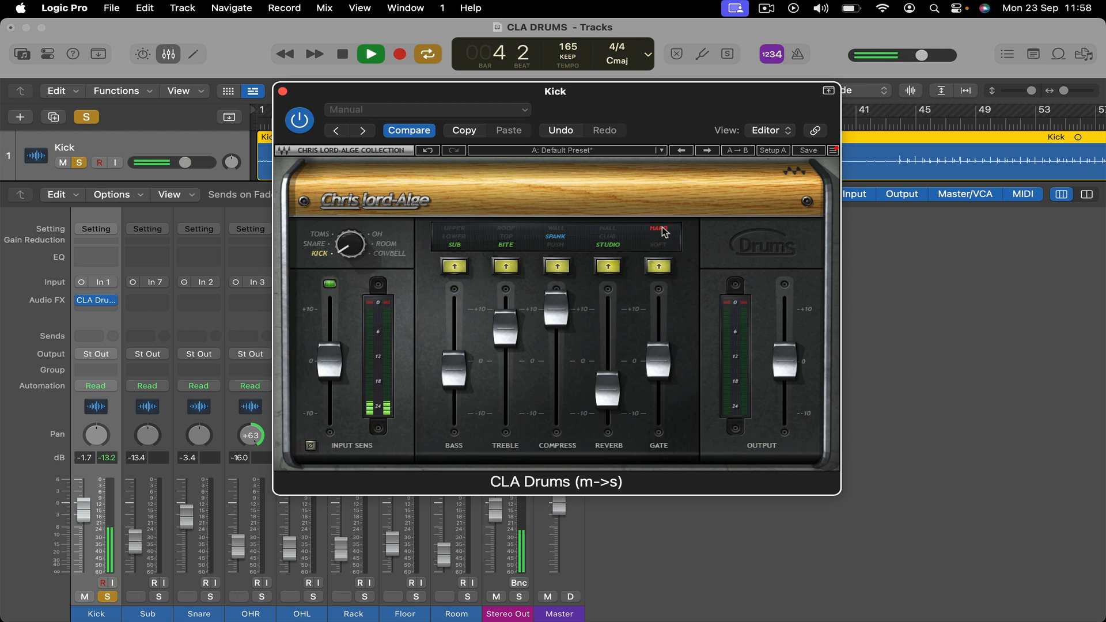
{"action": "left_click_drag", "start_coordinate": [658, 361], "coordinate": [663, 299]}
{"action": "left_click", "coordinate": [663, 248]}
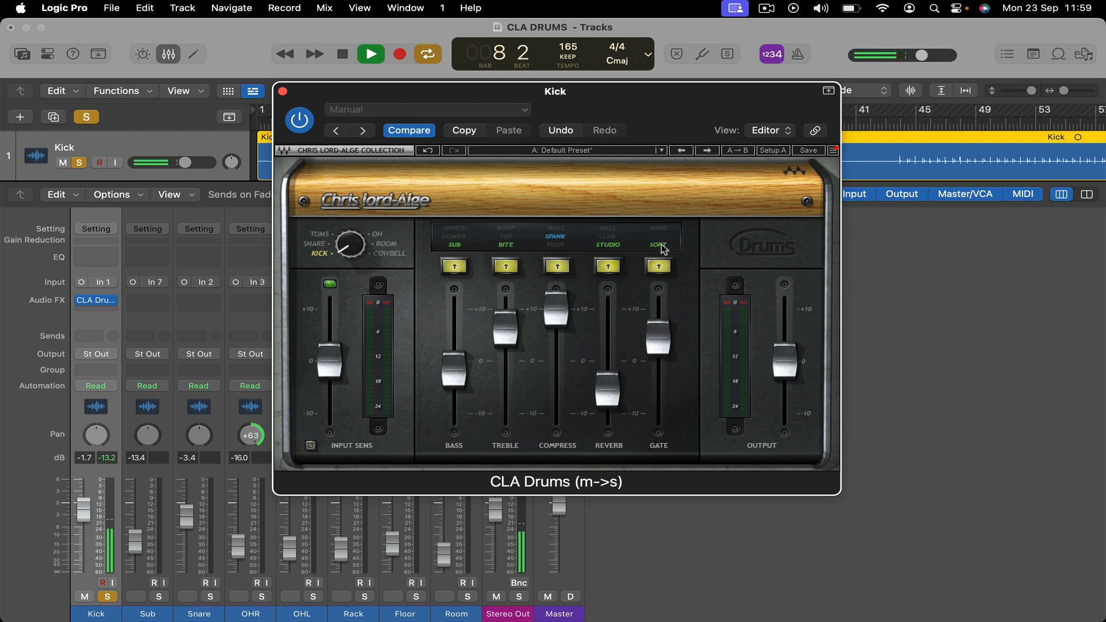
{"action": "left_click_drag", "start_coordinate": [660, 337], "coordinate": [669, 259]}
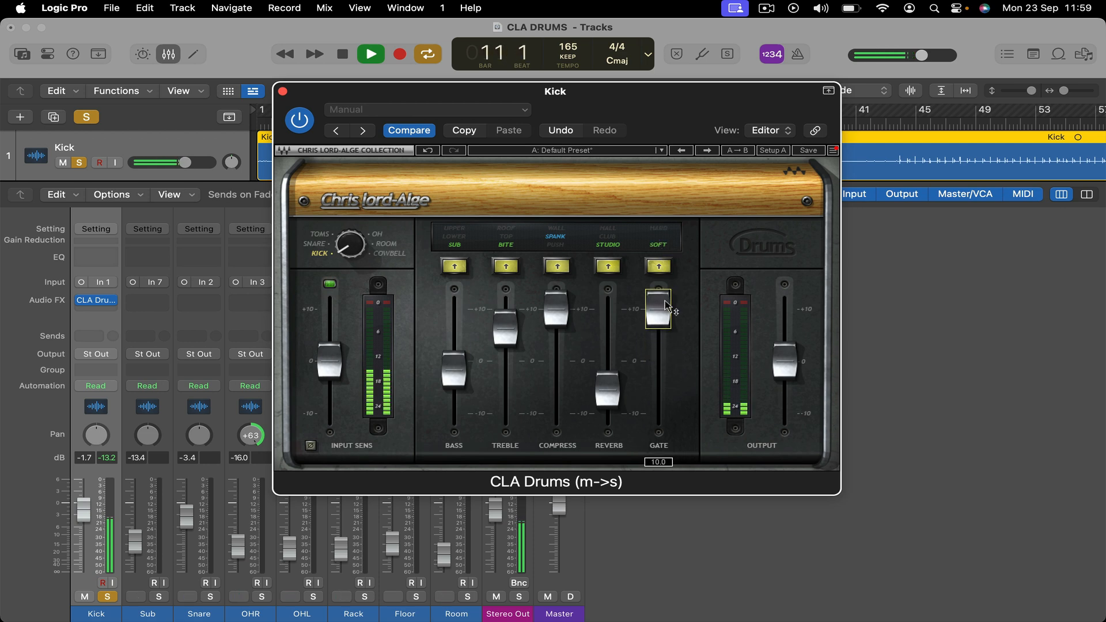
Step: Unsolo the Kick to hear it in the full mix and set its channel fader to 0.0 dB
{"action": "left_click", "coordinate": [108, 598]}
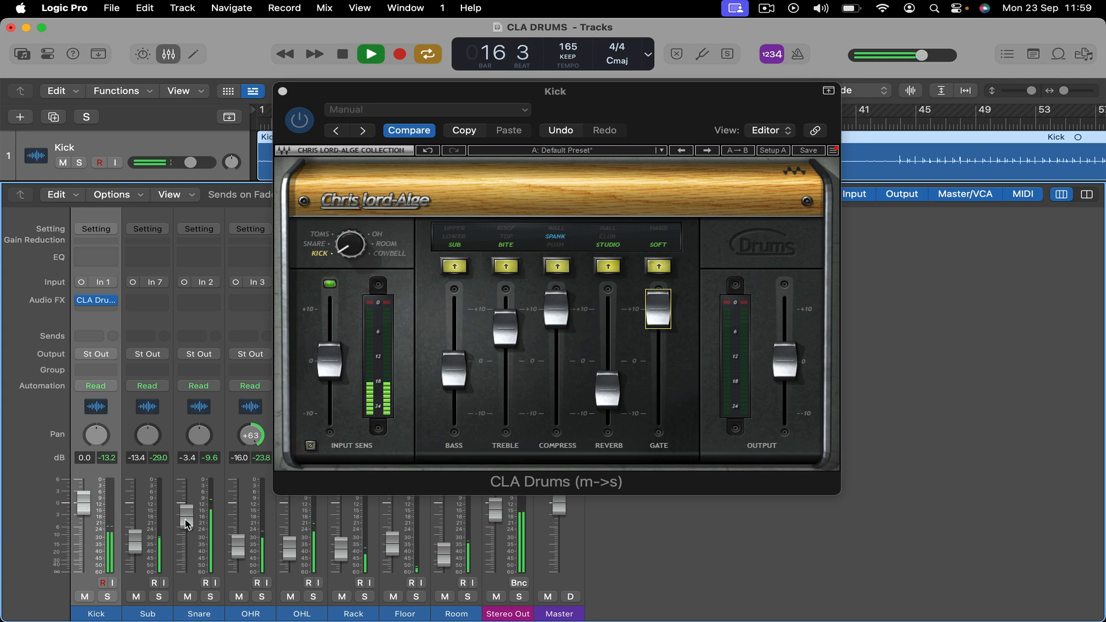
{"action": "key", "text": "space"}
{"action": "left_click", "coordinate": [144, 507]}
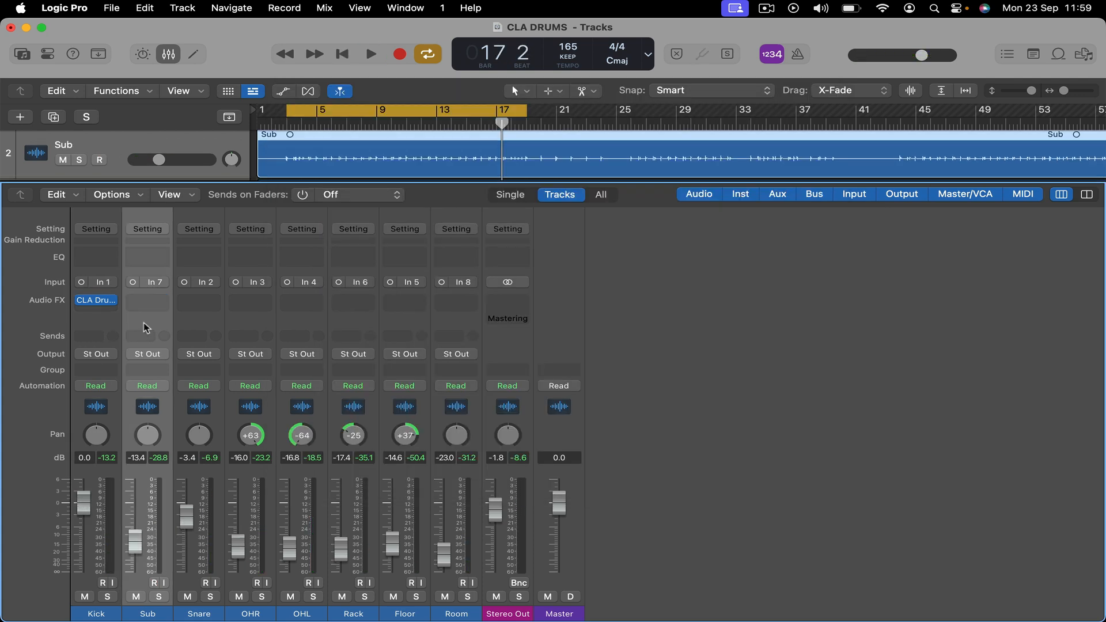
Step: Insert the CLA Drums Mono->Stereo plug-in on the Sub channel and play that channel soloed
{"action": "left_click", "coordinate": [145, 299]}
{"action": "mouse_move", "coordinate": [173, 342]}
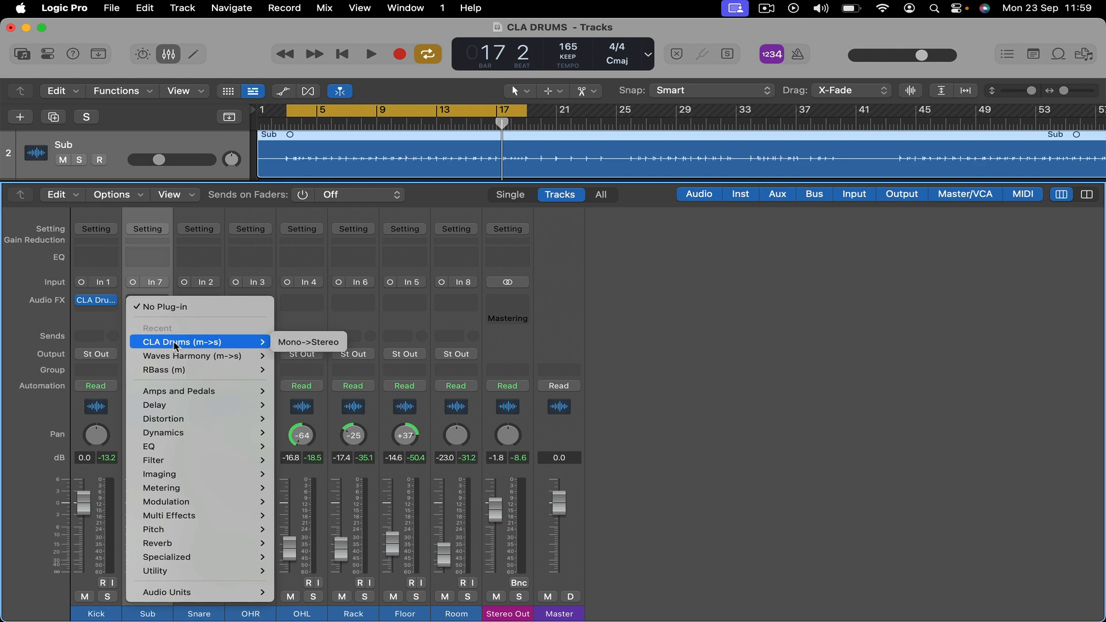
{"action": "left_click", "coordinate": [292, 343]}
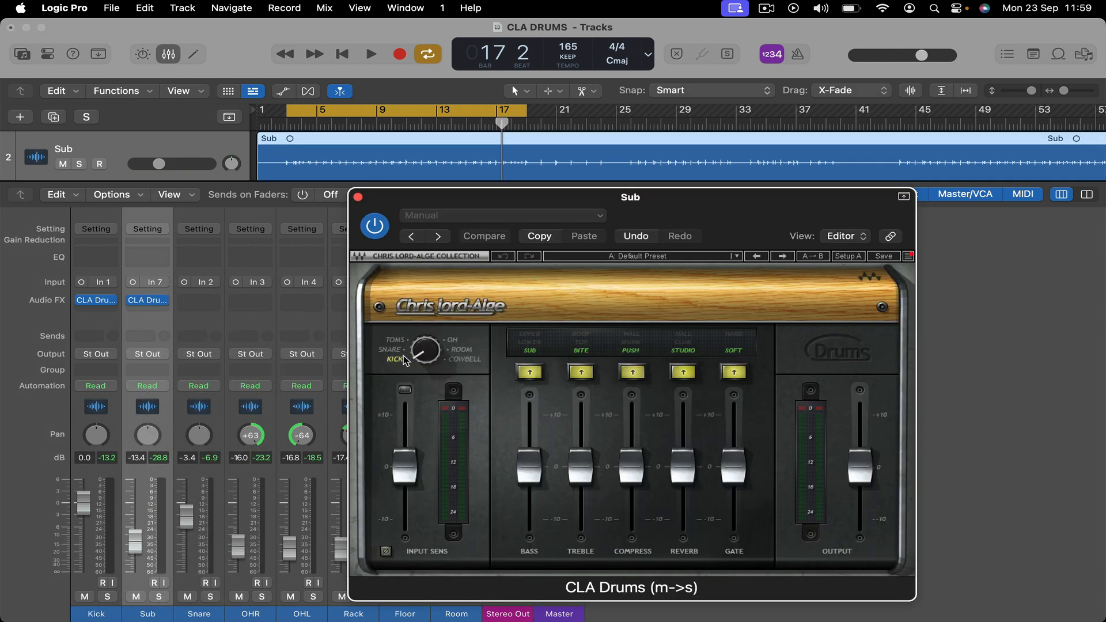
{"action": "left_click", "coordinate": [160, 597]}
{"action": "key", "text": "space"}
Step: Raise the Sub plug-in's Bass and Gate while listening, and cut its Treble to -10.0
{"action": "left_click_drag", "start_coordinate": [531, 457], "coordinate": [530, 422]}
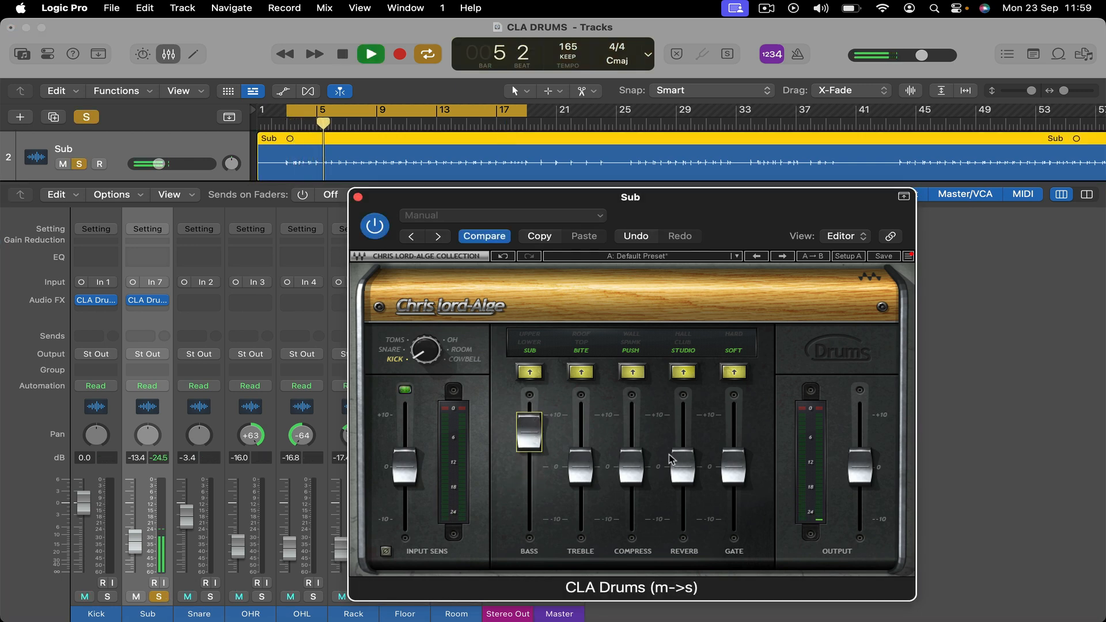
{"action": "left_click_drag", "start_coordinate": [733, 467], "coordinate": [732, 443]}
{"action": "key", "text": "space"}
{"action": "left_click_drag", "start_coordinate": [586, 473], "coordinate": [582, 533]}
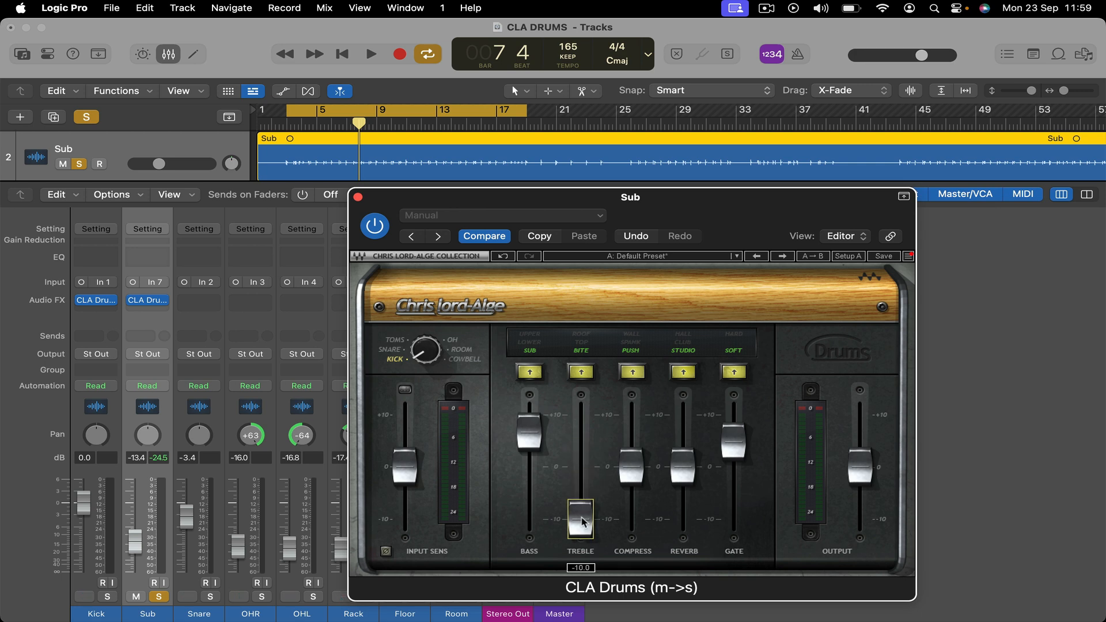
Step: During playback, set the Sub plug-in's Compress to 10 and its Reverb to -10
{"action": "key", "text": "space"}
{"action": "left_click_drag", "start_coordinate": [630, 464], "coordinate": [634, 360]}
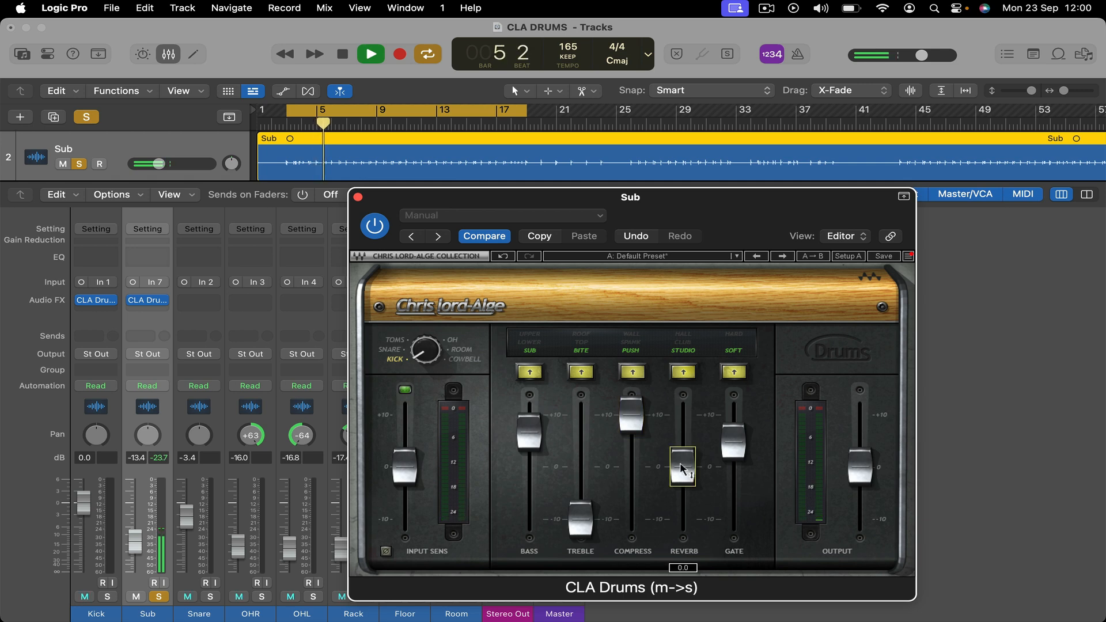
{"action": "left_click_drag", "start_coordinate": [682, 458], "coordinate": [683, 518]}
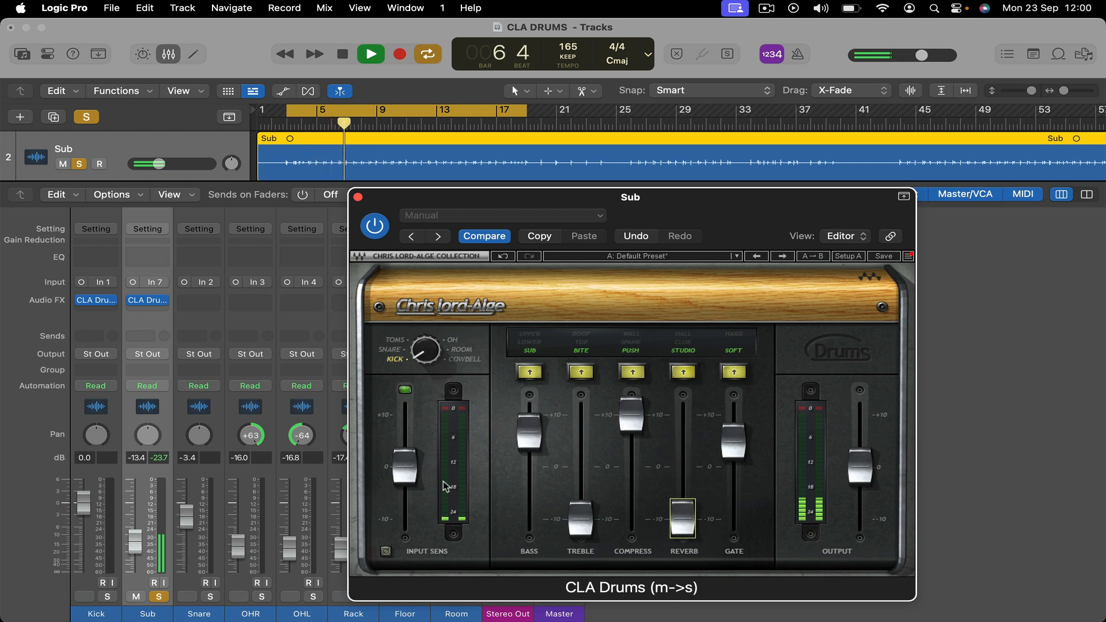
Step: Raise the Sub fader to -1.2 dB, solo the Kick as well, and compare the Kick with and without the Sub
{"action": "left_click_drag", "start_coordinate": [136, 541], "coordinate": [137, 507]}
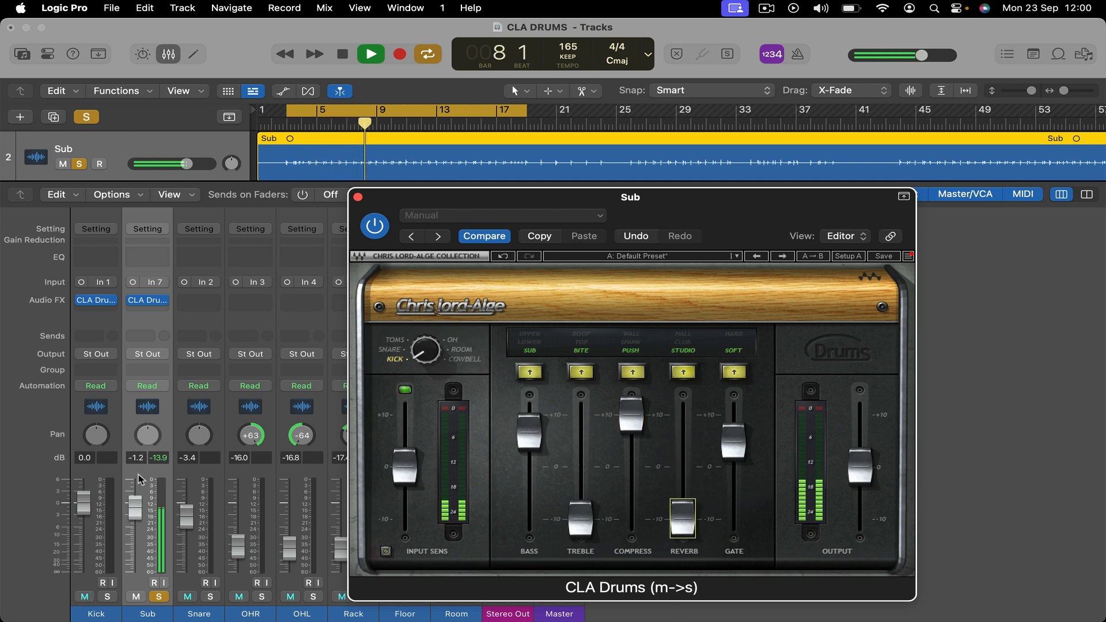
{"action": "left_click", "coordinate": [107, 597]}
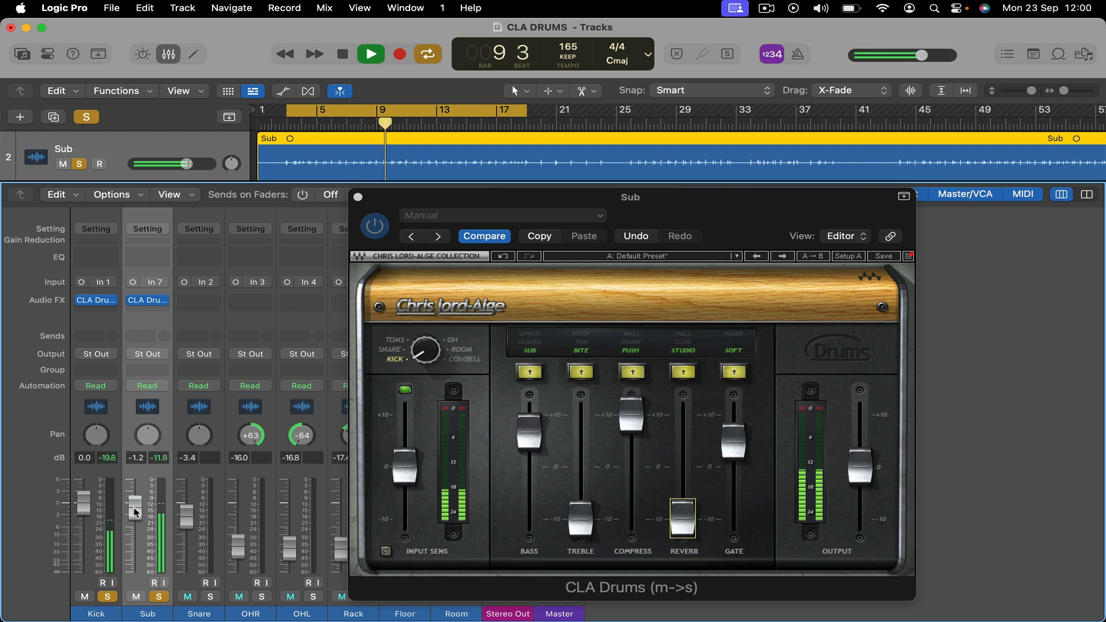
{"action": "left_click", "coordinate": [160, 597]}
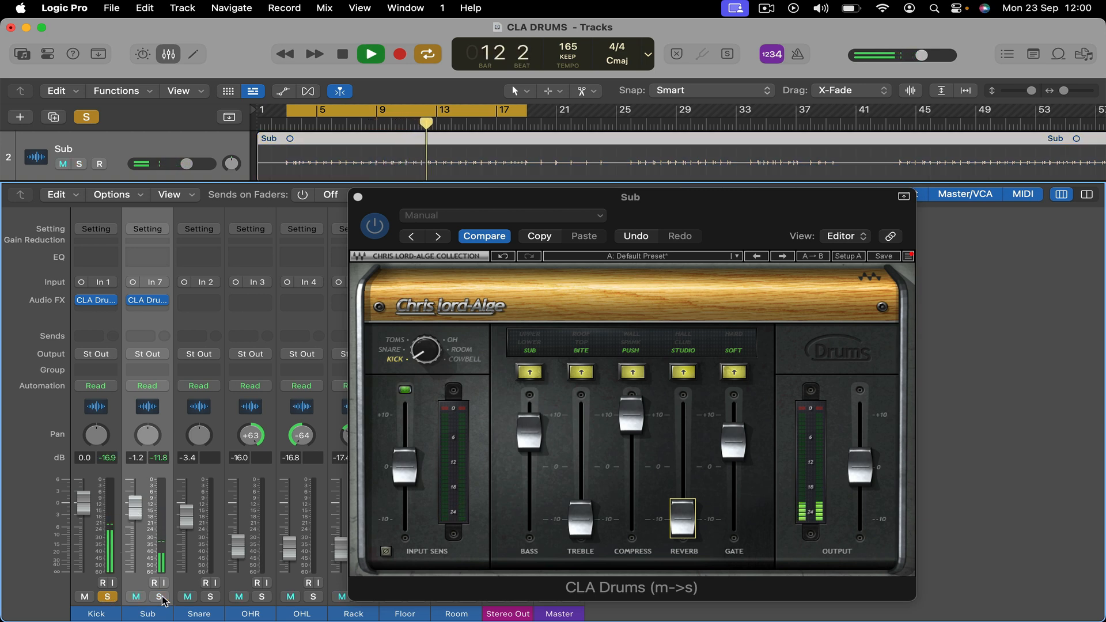
{"action": "left_click", "coordinate": [160, 597]}
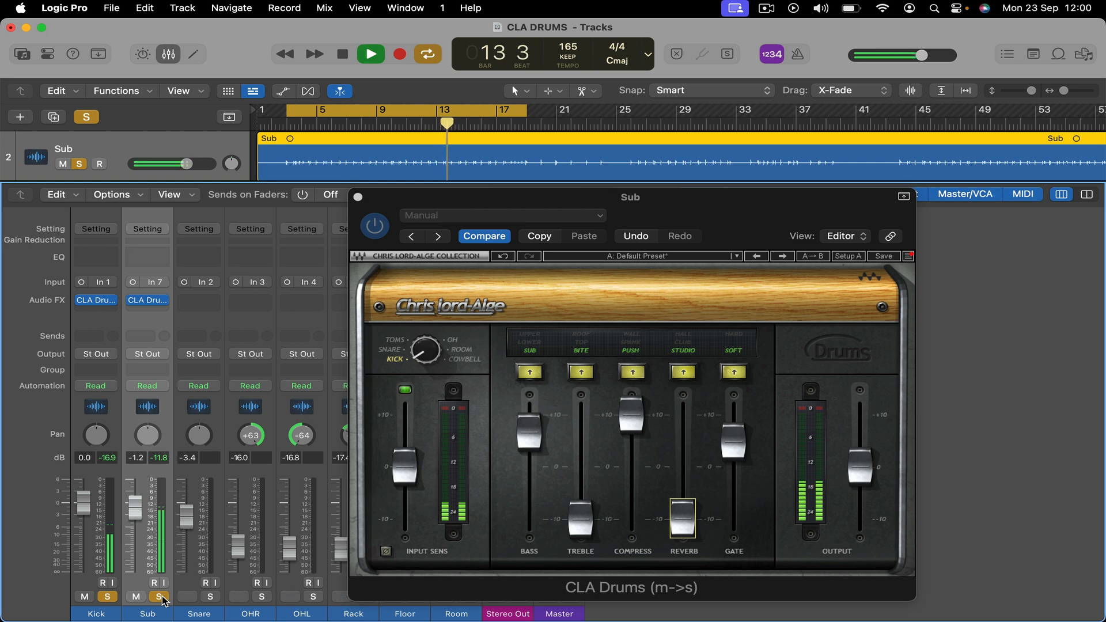
{"action": "key", "text": "space"}
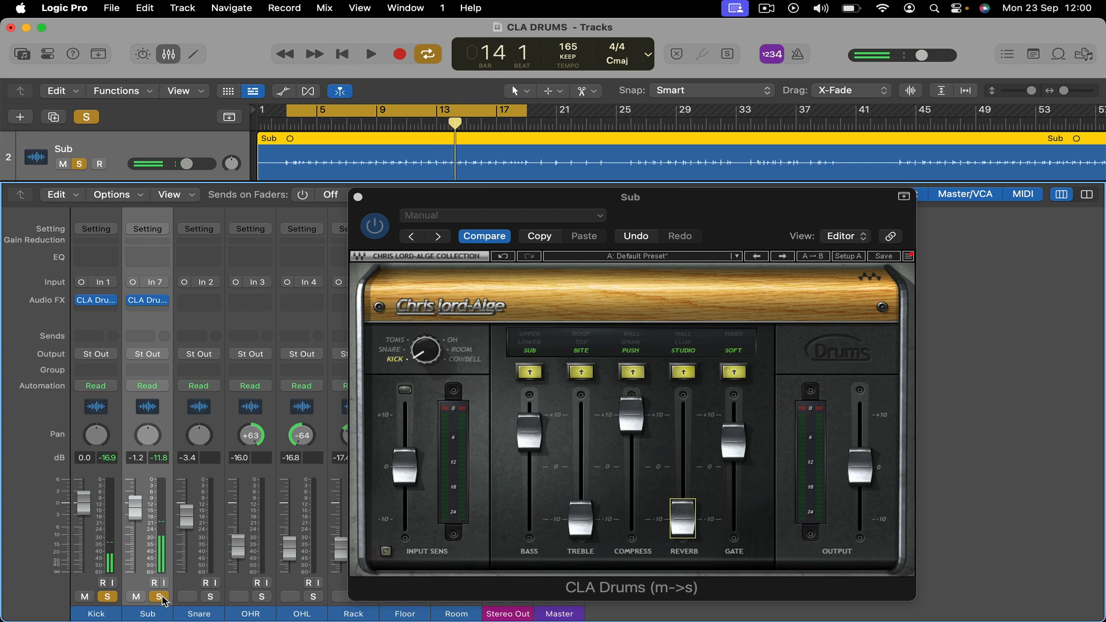
{"action": "left_click", "coordinate": [161, 598]}
{"action": "key", "text": "space"}
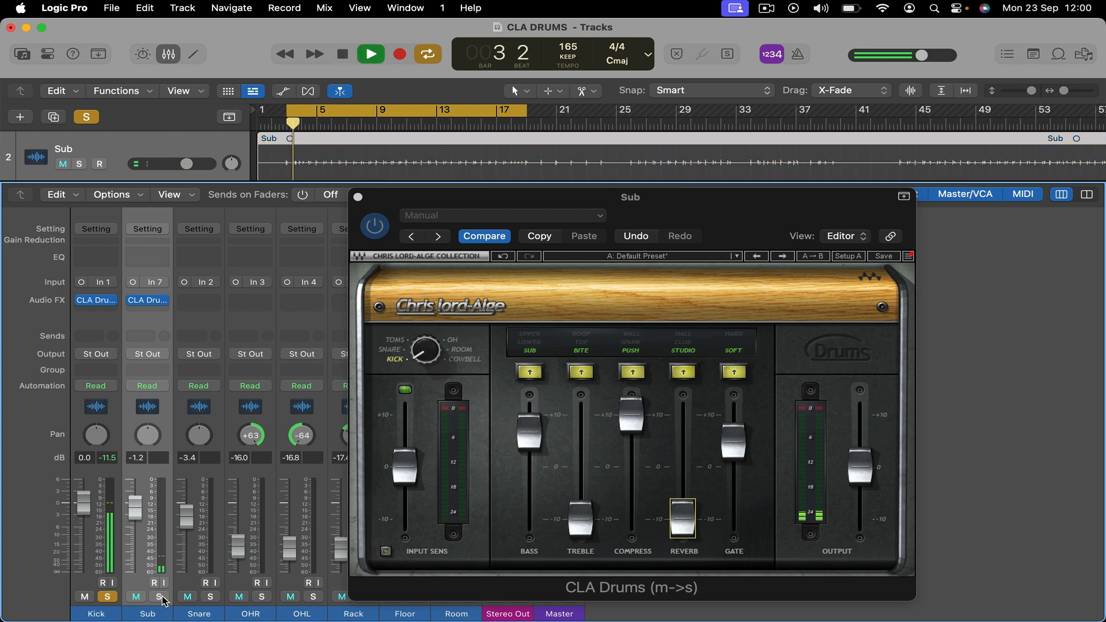
Step: Lower the Sub fader to -9.0 dB against the soloed Kick and set the Sub plug-in's Bass to 2.0
{"action": "left_click_drag", "start_coordinate": [137, 509], "coordinate": [136, 533]}
{"action": "left_click", "coordinate": [161, 598]}
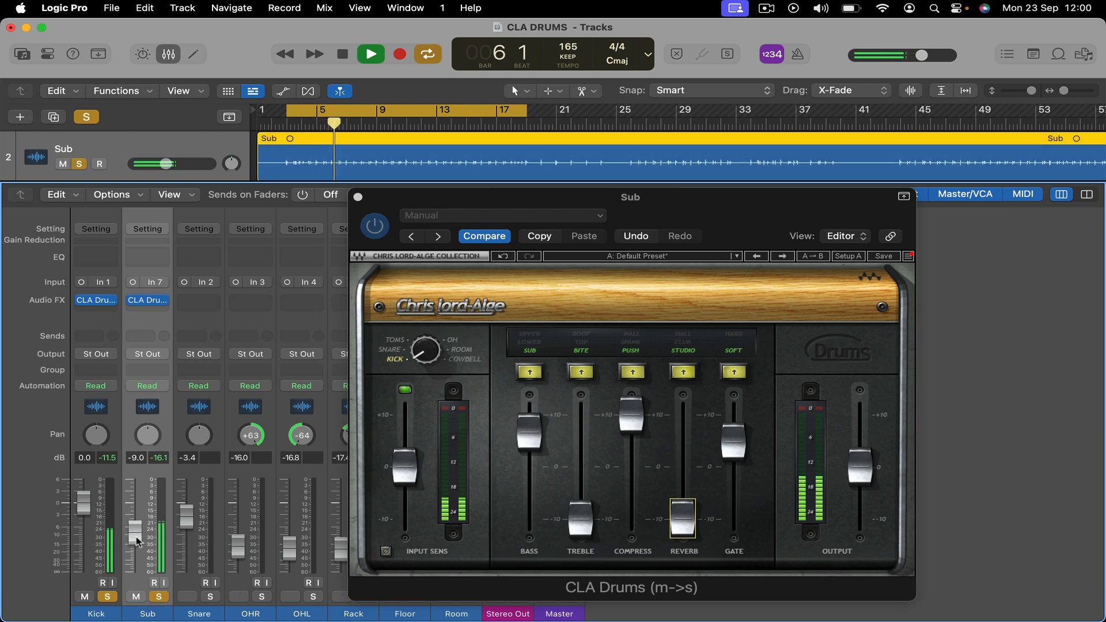
{"action": "key", "text": "space"}
{"action": "left_click_drag", "start_coordinate": [540, 438], "coordinate": [540, 460]}
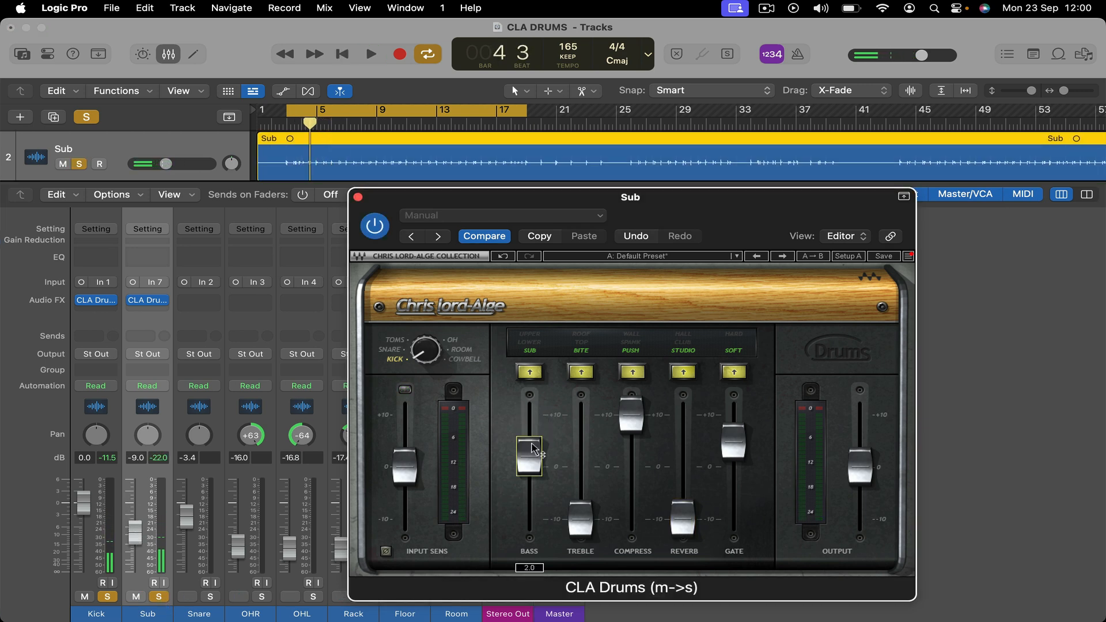
Step: Clear all track solos and close the Sub's plug-in window
{"action": "left_click_drag", "start_coordinate": [753, 216], "coordinate": [880, 196]}
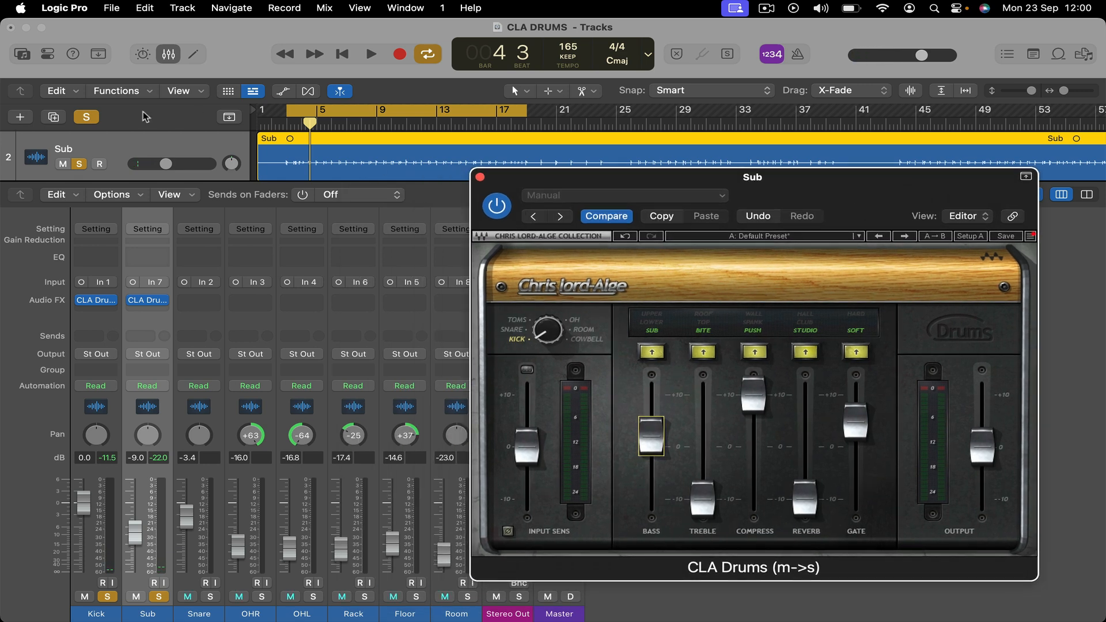
{"action": "left_click", "coordinate": [87, 118]}
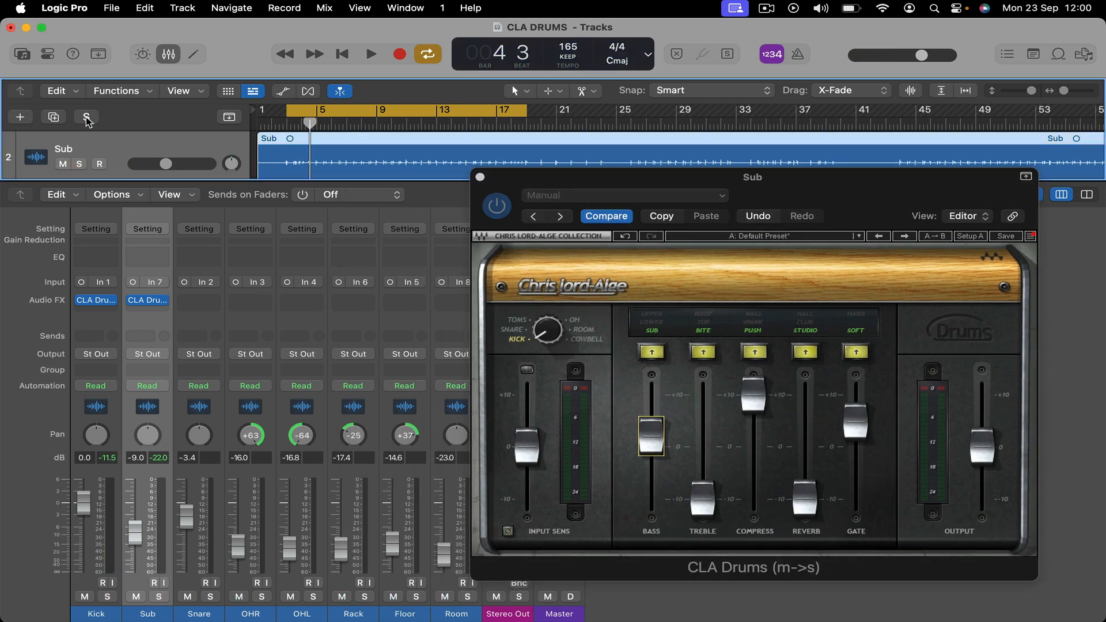
{"action": "left_click", "coordinate": [480, 177]}
Step: Insert the CLA Drums Mono->Stereo plug-in on the Snare channel and set its drum type to Snare
{"action": "left_click", "coordinate": [201, 300]}
{"action": "mouse_move", "coordinate": [260, 343]}
{"action": "left_click", "coordinate": [349, 343]}
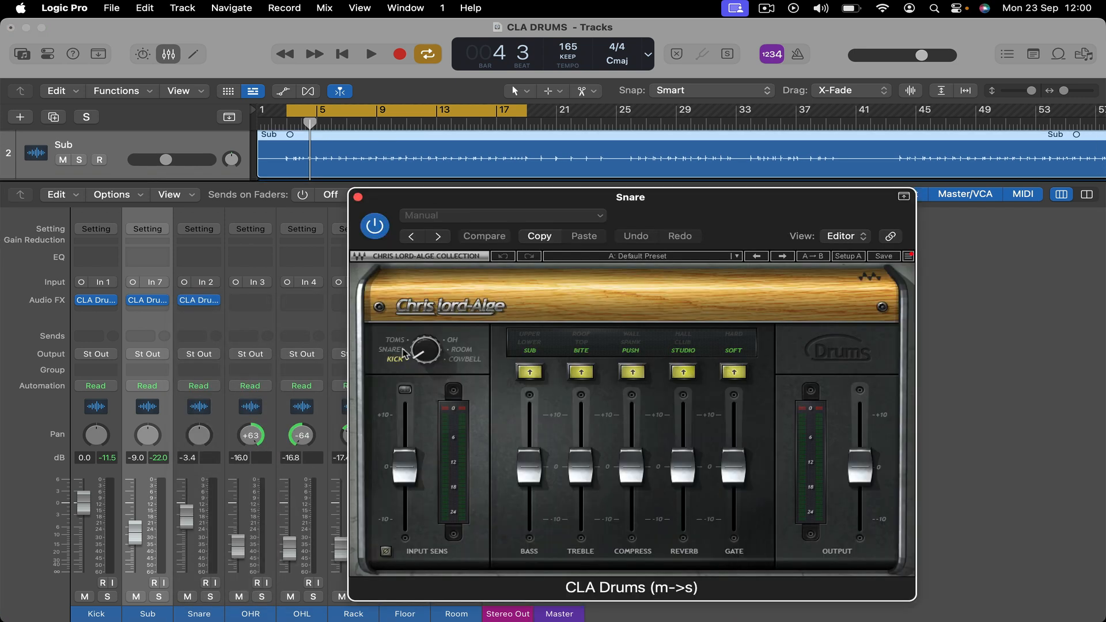
{"action": "left_click", "coordinate": [401, 352]}
Step: Raise the Snare plug-in's Treble to about 6, audition it in the full mix, and move the window off the mixer channels
{"action": "left_click_drag", "start_coordinate": [580, 471], "coordinate": [593, 391]}
{"action": "key", "text": "space"}
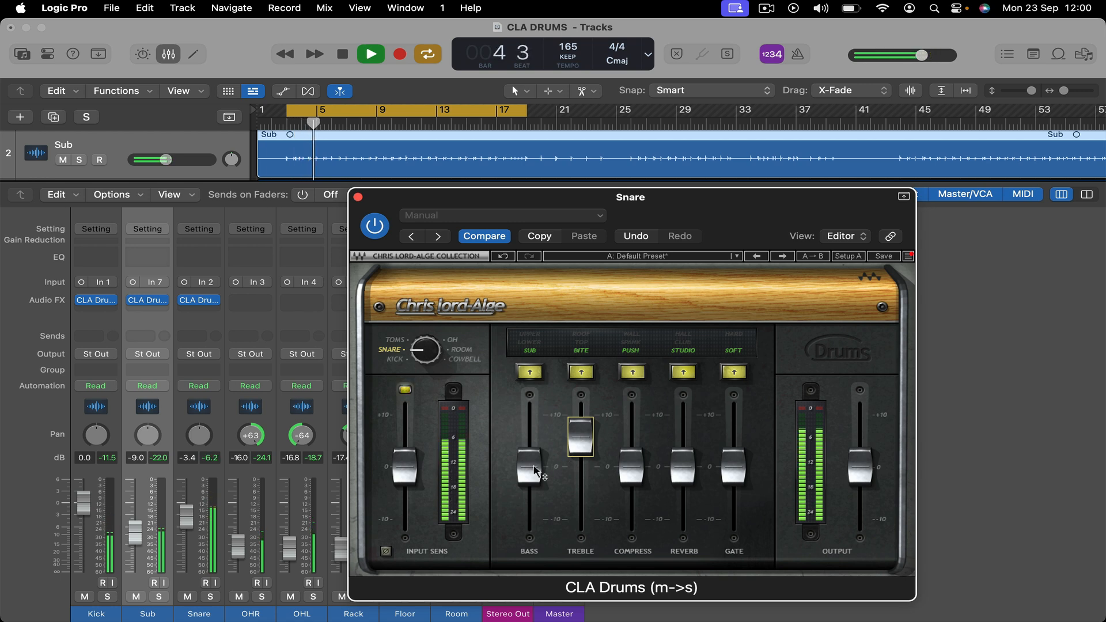
{"action": "key", "text": "space"}
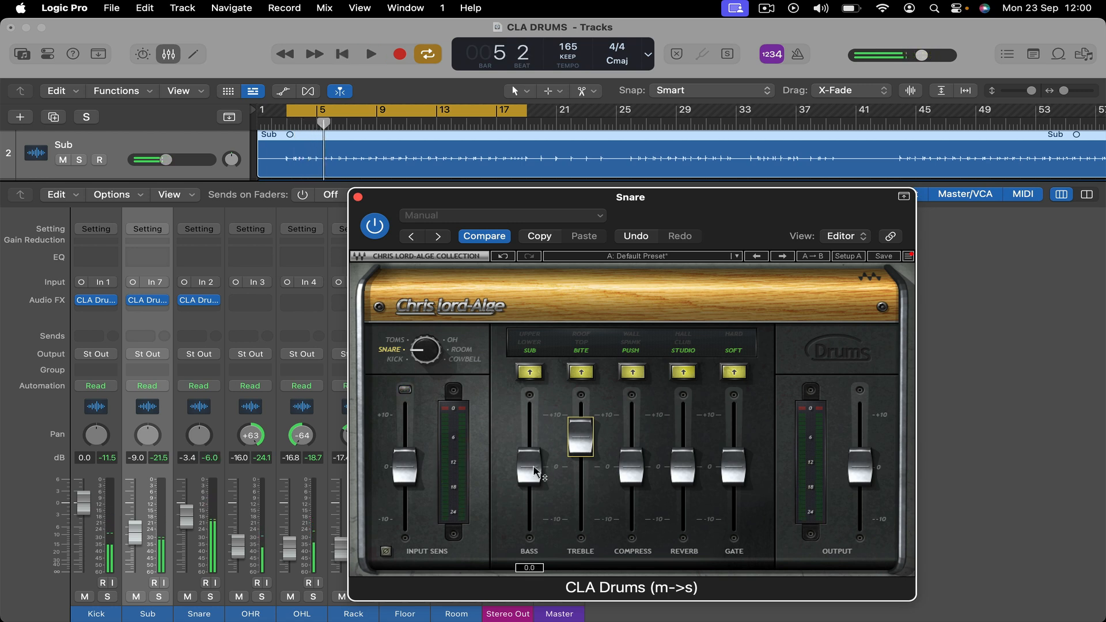
{"action": "left_click_drag", "start_coordinate": [657, 233], "coordinate": [846, 124]}
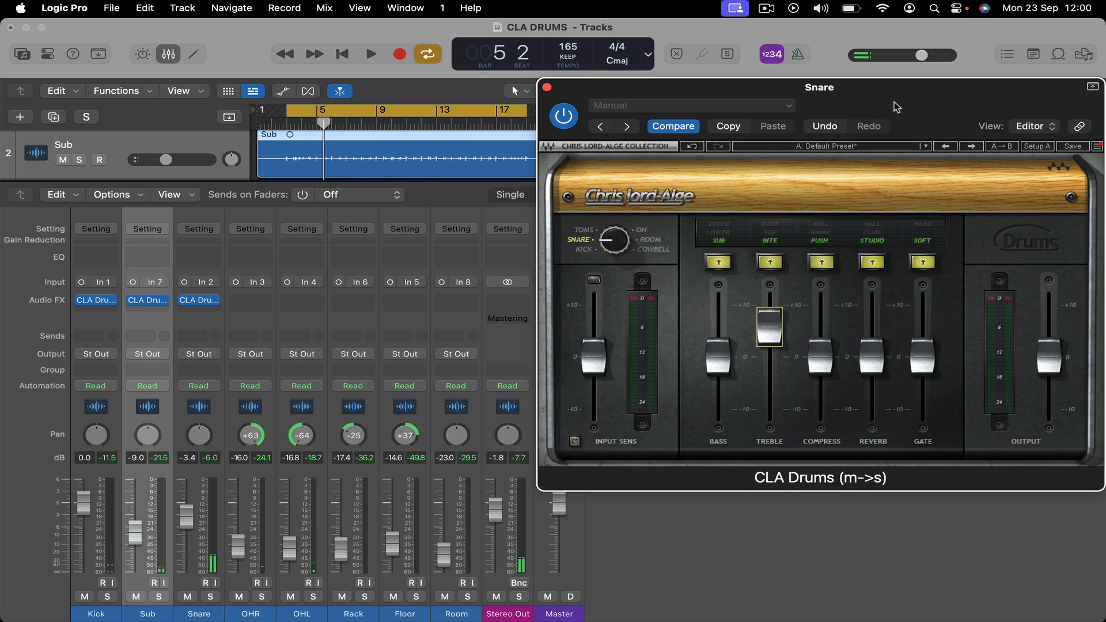
Step: During playback, return the Snare plug-in's Treble to 0 and set Compress to 10 in Wall mode
{"action": "key", "text": "space"}
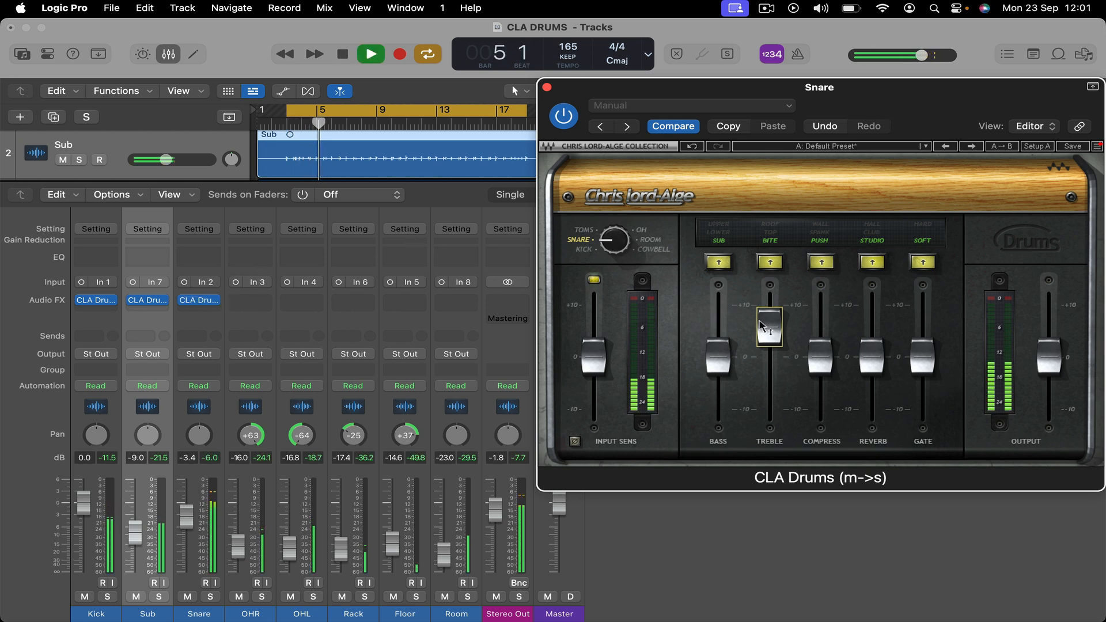
{"action": "left_click_drag", "start_coordinate": [769, 325], "coordinate": [826, 292]}
{"action": "left_click", "coordinate": [823, 233]}
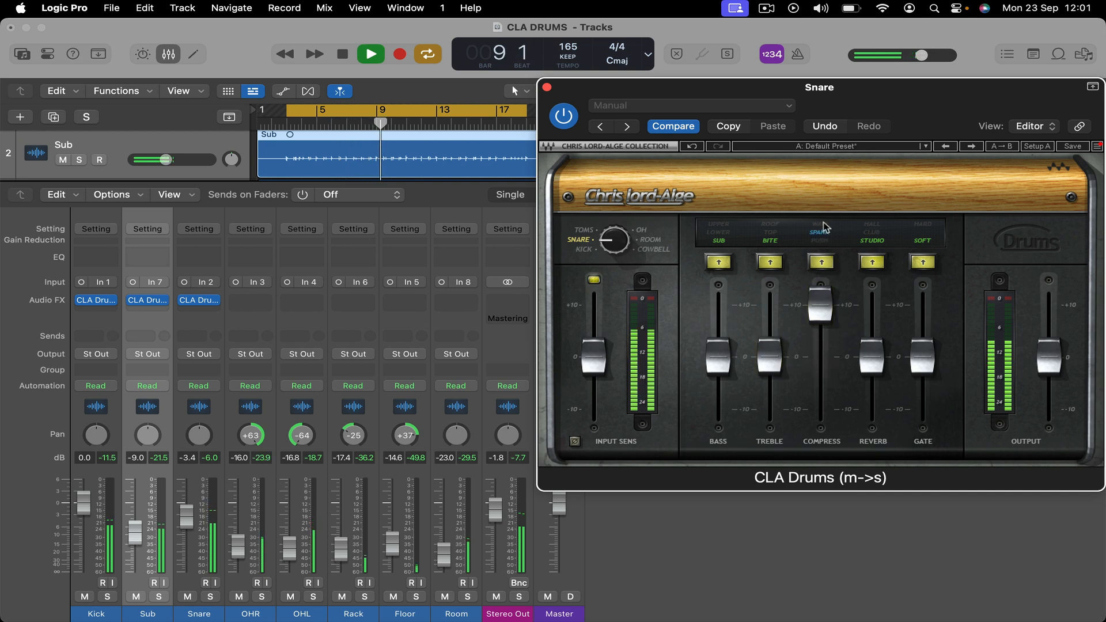
Step: Set the Snare plug-in's Reverb to about 1 in Club mode and its Gate to 1.9 during playback
{"action": "mouse_move", "coordinate": [880, 356]}
{"action": "left_mouse_down"}
{"action": "mouse_move", "coordinate": [876, 306]}
{"action": "mouse_move", "coordinate": [875, 334]}
{"action": "left_mouse_up"}
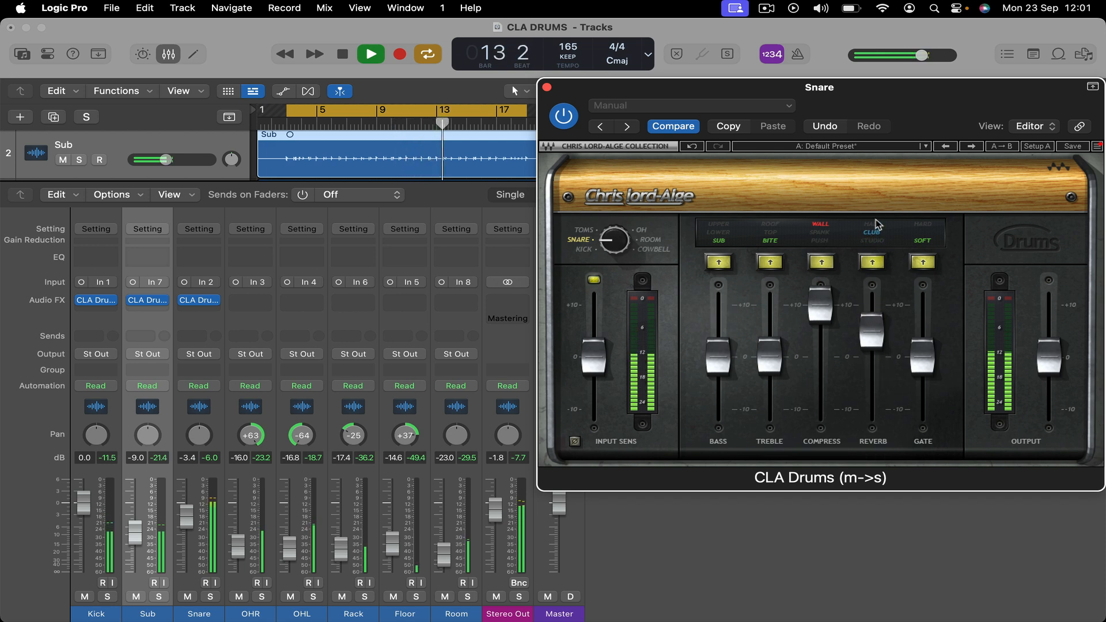
{"action": "left_click_drag", "start_coordinate": [873, 330], "coordinate": [919, 420]}
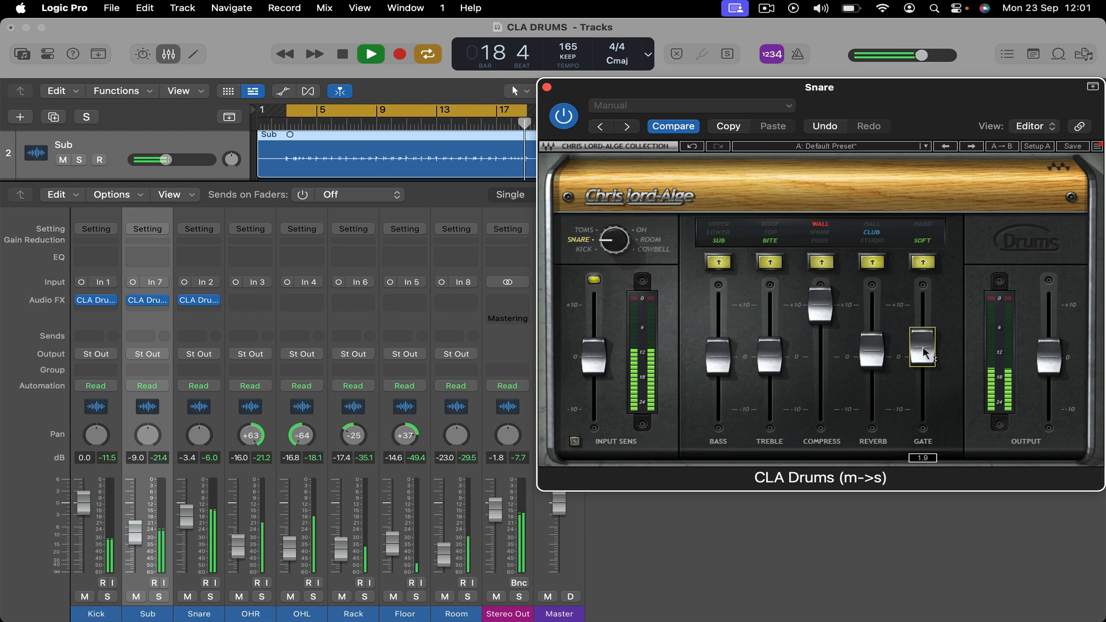
{"action": "key", "text": "space"}
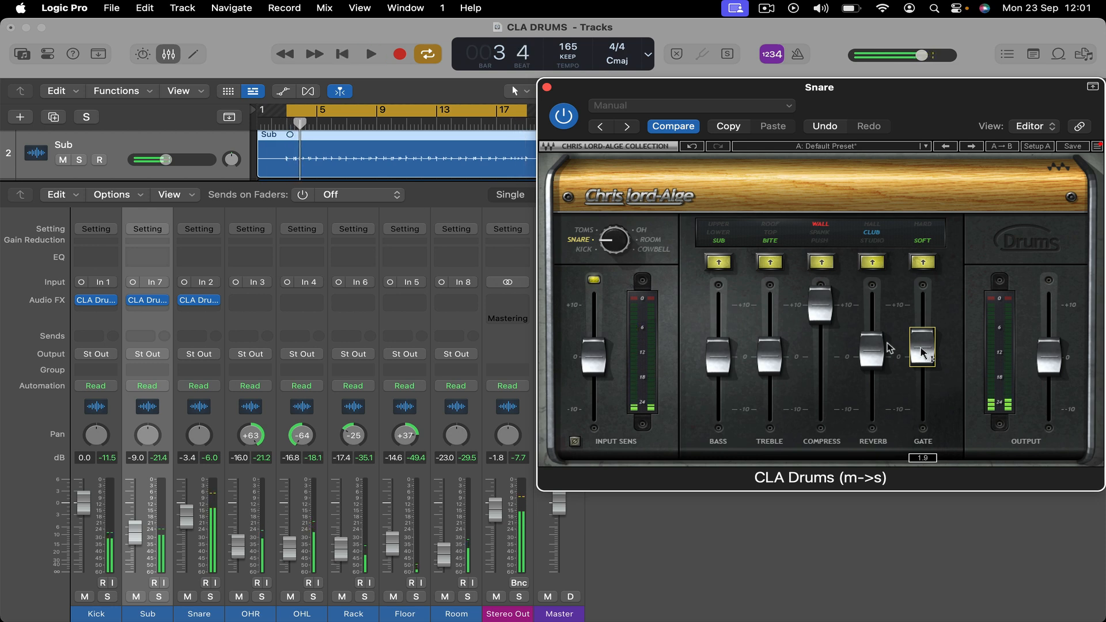
Step: Compare the mix with the Kick, Sub and Snare plug-ins bypassed and re-enabled together, and close the Snare plug-in window
{"action": "left_click", "coordinate": [214, 317]}
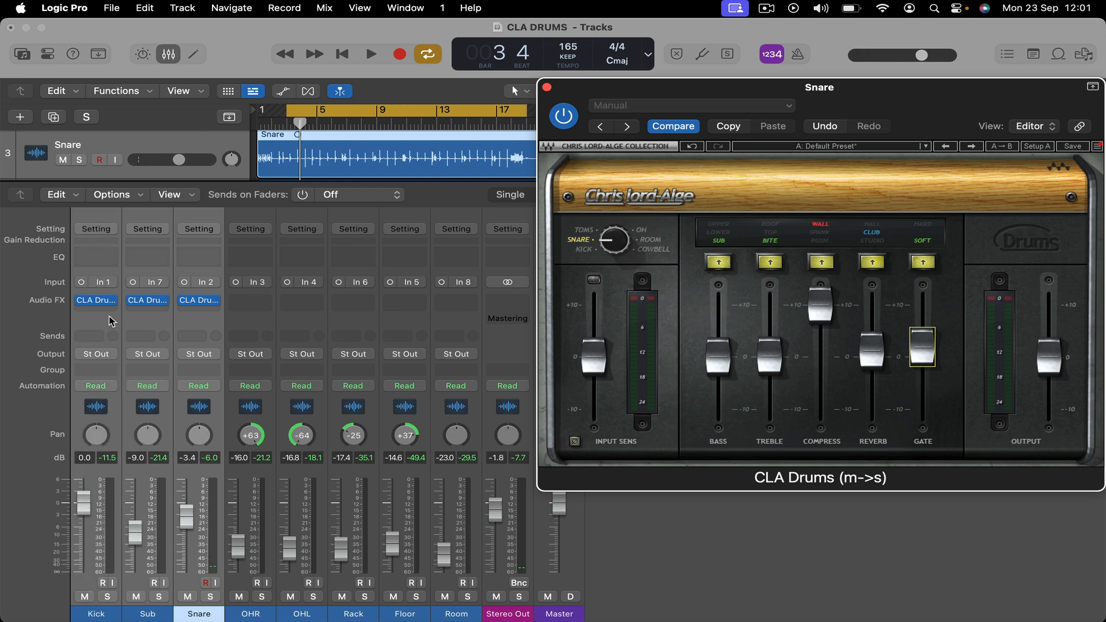
{"action": "key", "text": "space"}
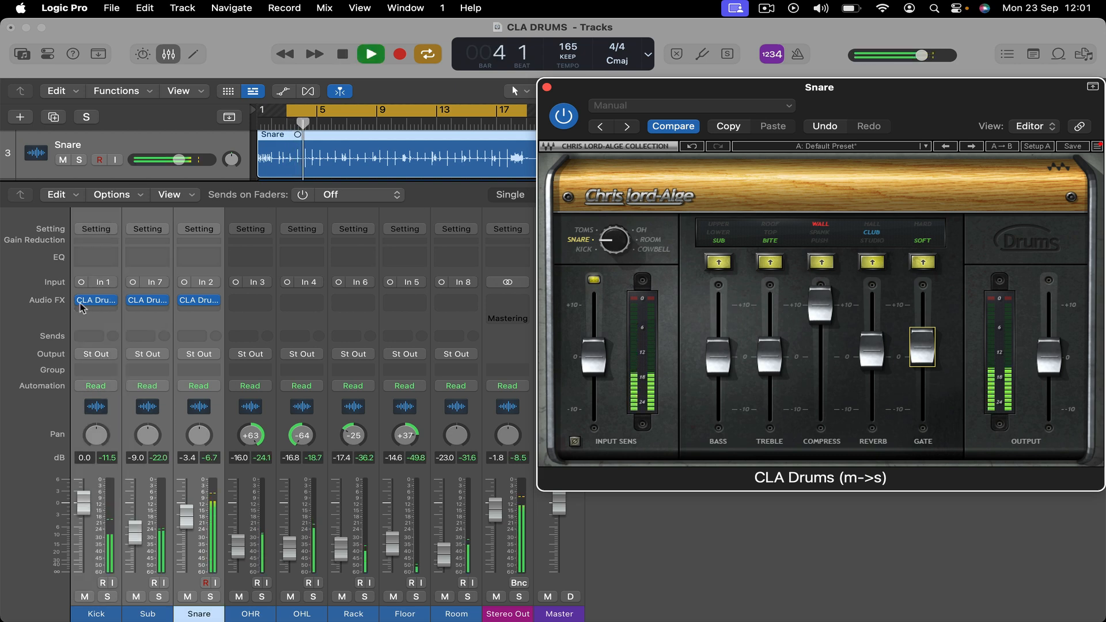
{"action": "left_click", "coordinate": [80, 300]}
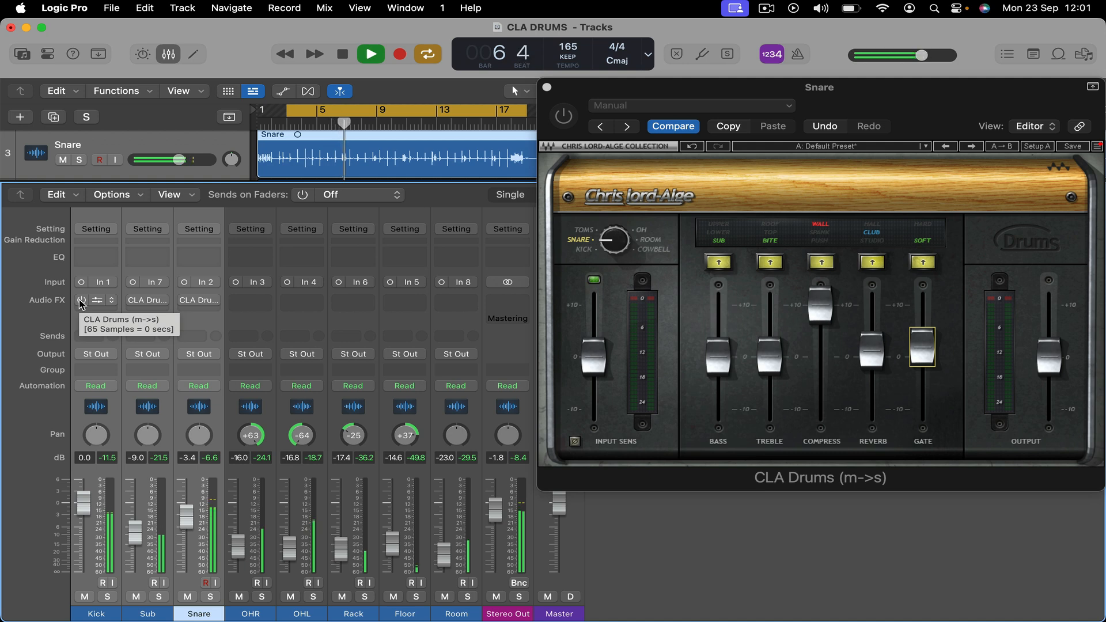
{"action": "left_click", "coordinate": [80, 300]}
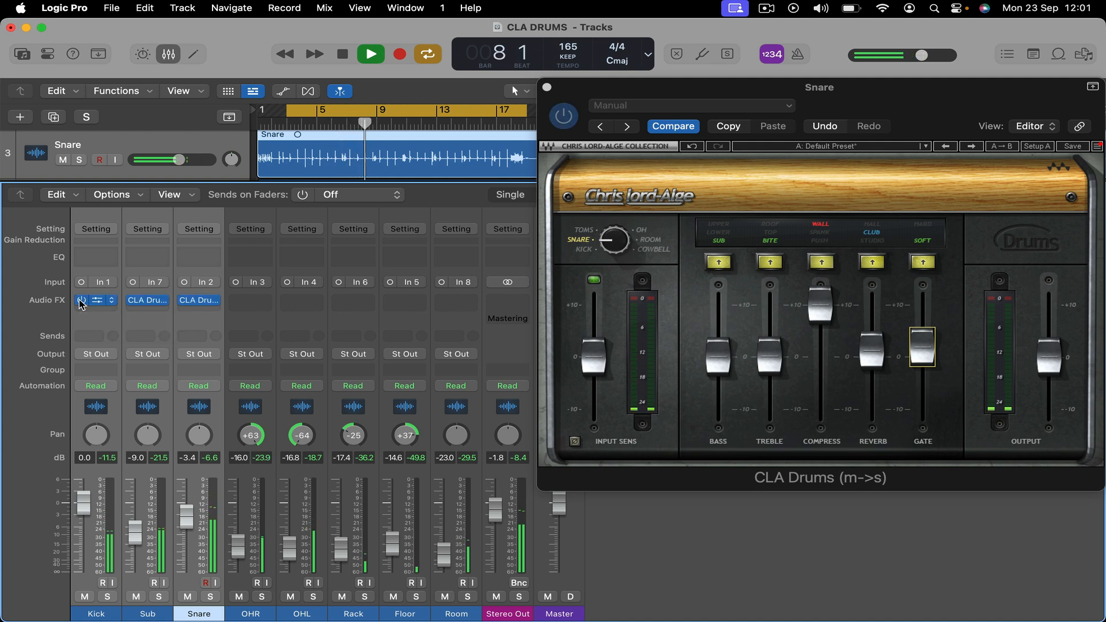
{"action": "key", "text": "space"}
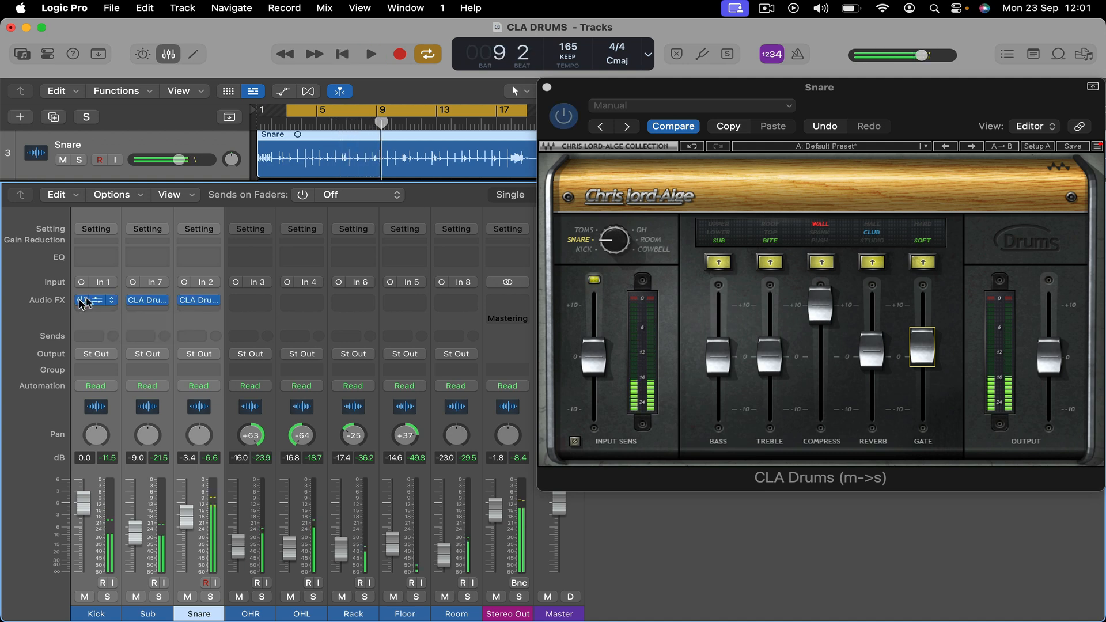
{"action": "left_click", "coordinate": [547, 88]}
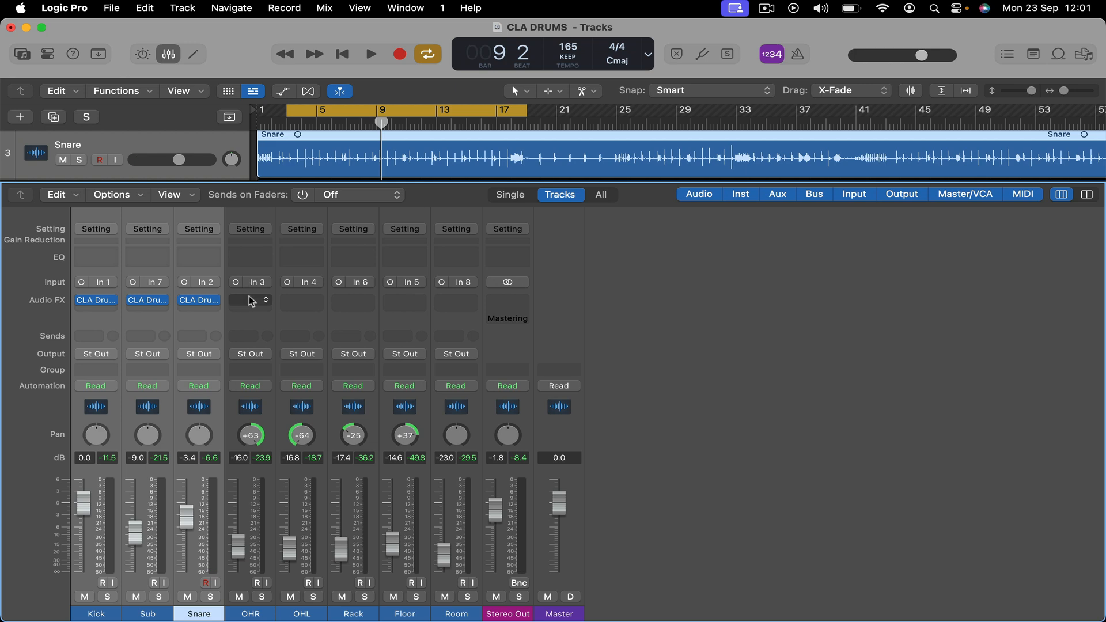
Step: Insert the CLA Drums Mono->Stereo plug-in on the OHR channel and set its drum type to OH
{"action": "left_click", "coordinate": [251, 301]}
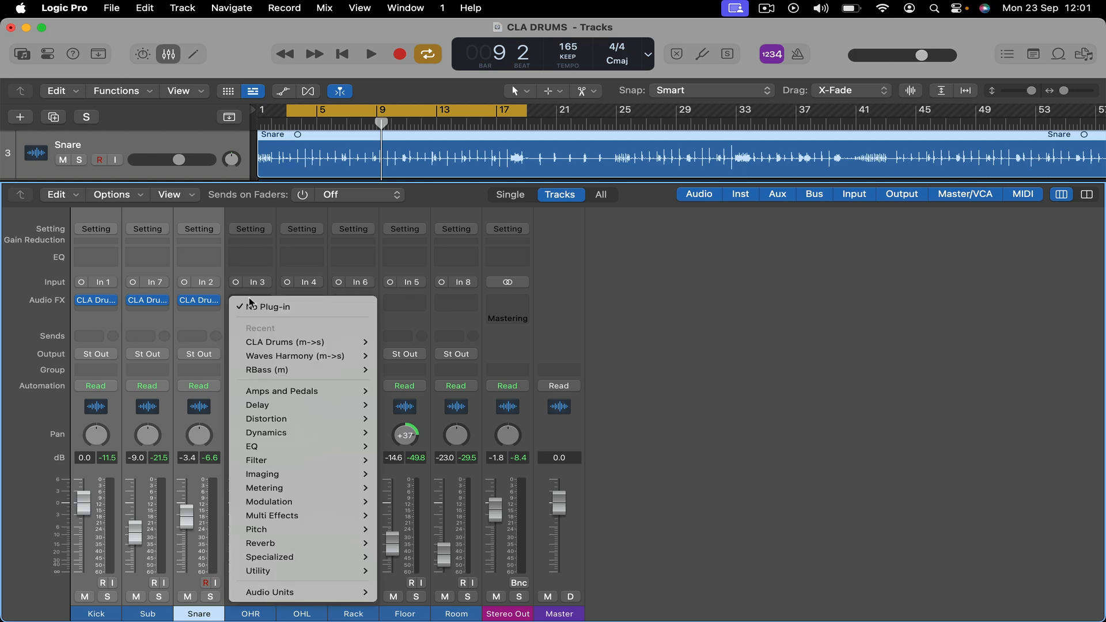
{"action": "mouse_move", "coordinate": [282, 342]}
{"action": "left_click", "coordinate": [410, 342]}
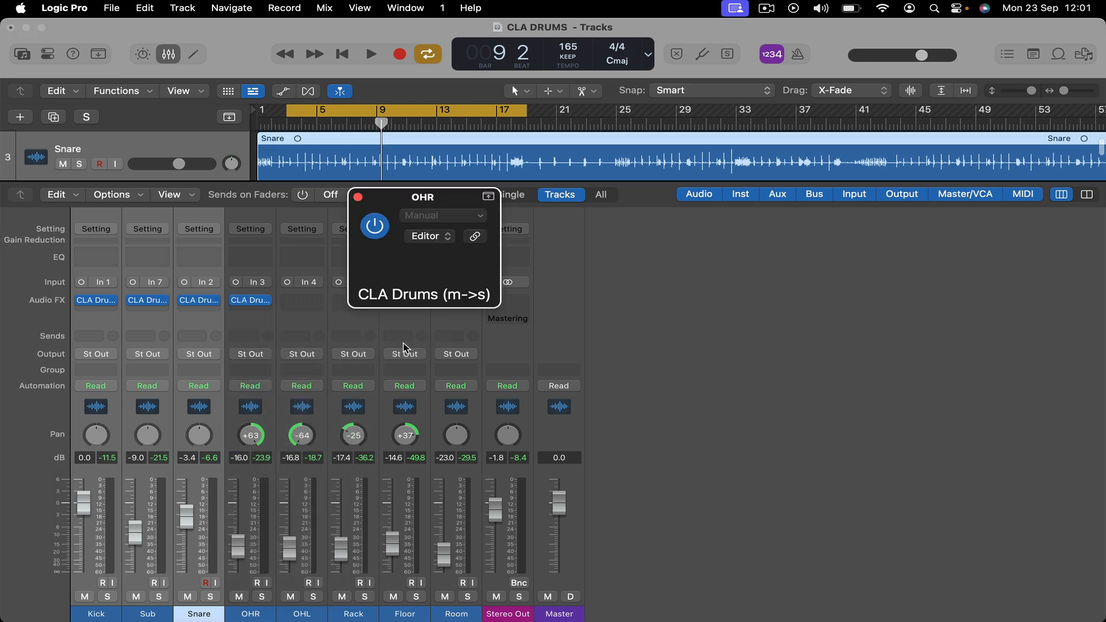
{"action": "left_click", "coordinate": [445, 342]}
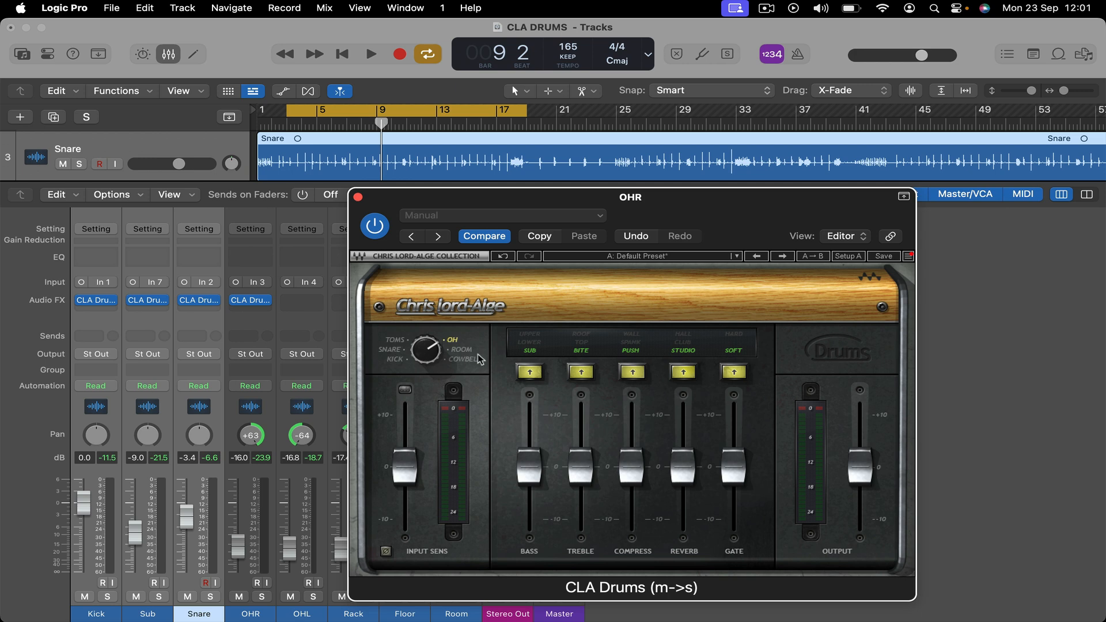
Step: In the OHR plug-in, set Bass and Gate to -10, and Treble and Compress to about 2
{"action": "left_click_drag", "start_coordinate": [531, 476], "coordinate": [532, 525]}
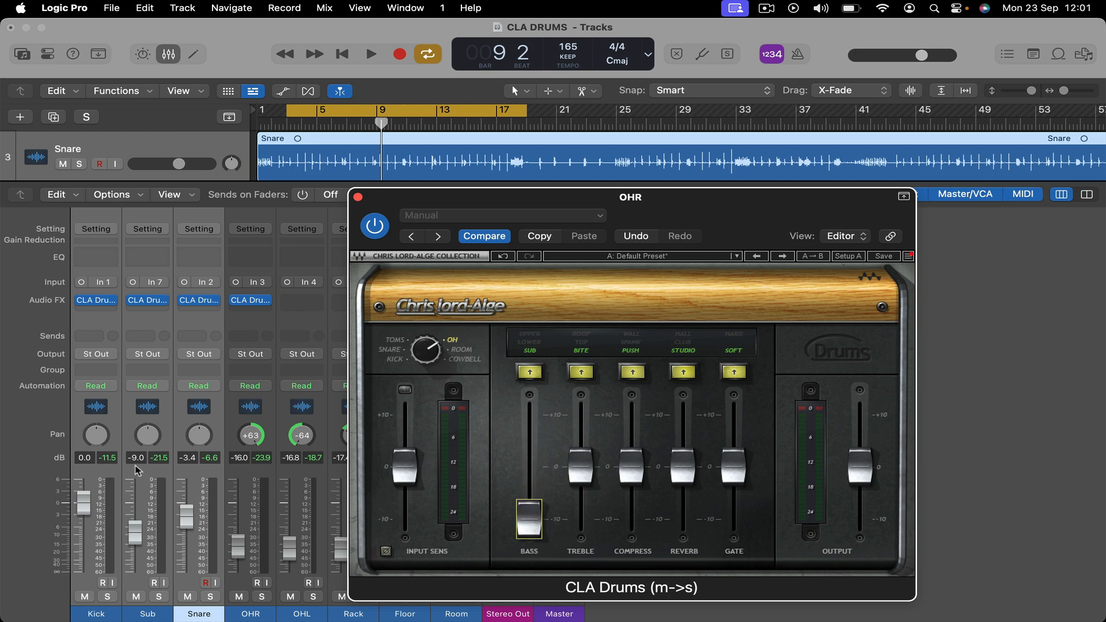
{"action": "left_click_drag", "start_coordinate": [580, 471], "coordinate": [586, 439]}
{"action": "left_click_drag", "start_coordinate": [632, 468], "coordinate": [639, 439]}
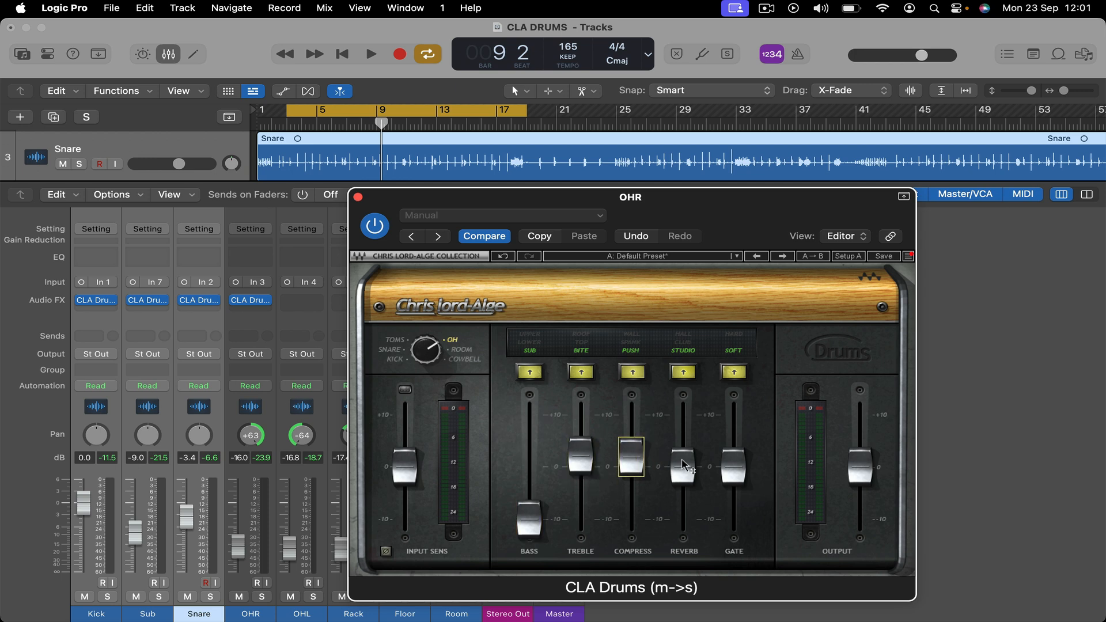
{"action": "left_click_drag", "start_coordinate": [735, 461], "coordinate": [737, 598]}
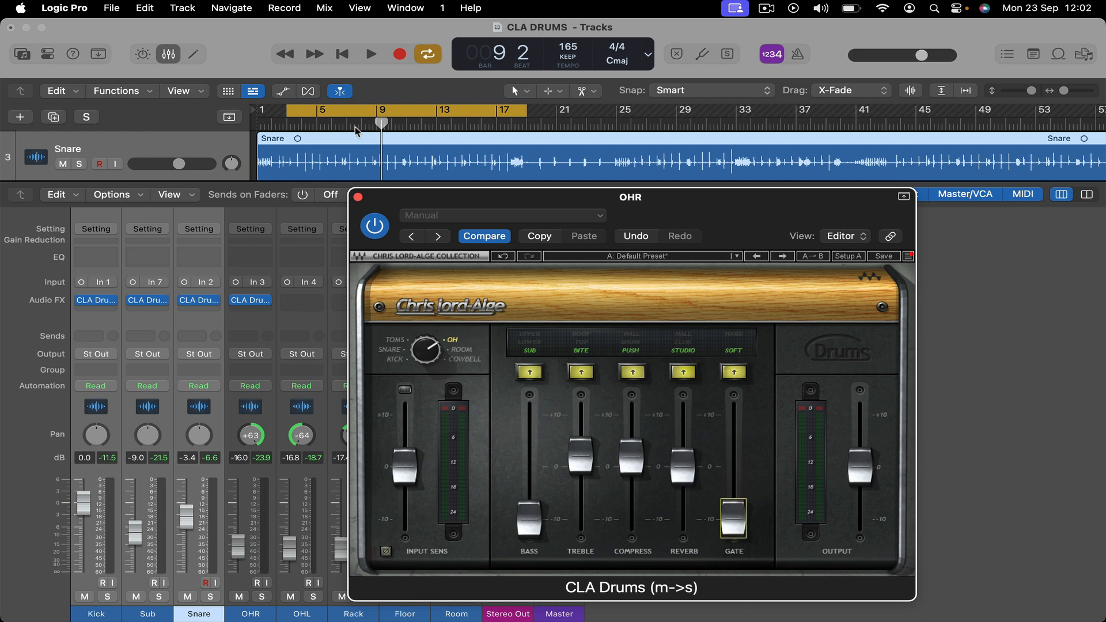
Step: Solo OHR during playback, raise its channel fader to -5.5 dB and set its plug-in's Compress to 10
{"action": "key", "text": "space"}
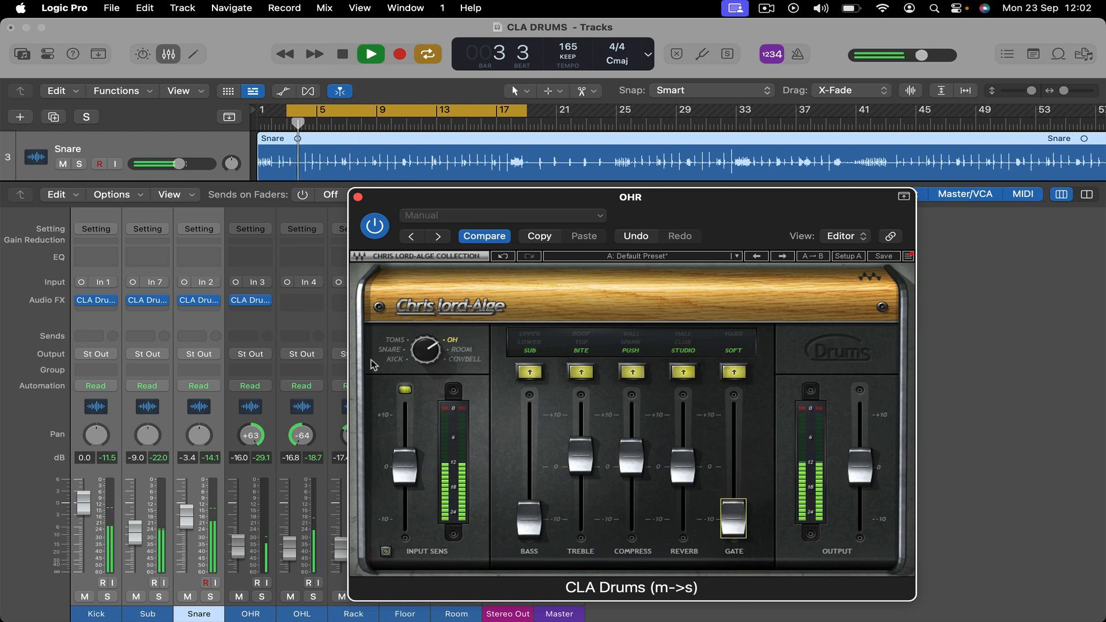
{"action": "left_click", "coordinate": [263, 597]}
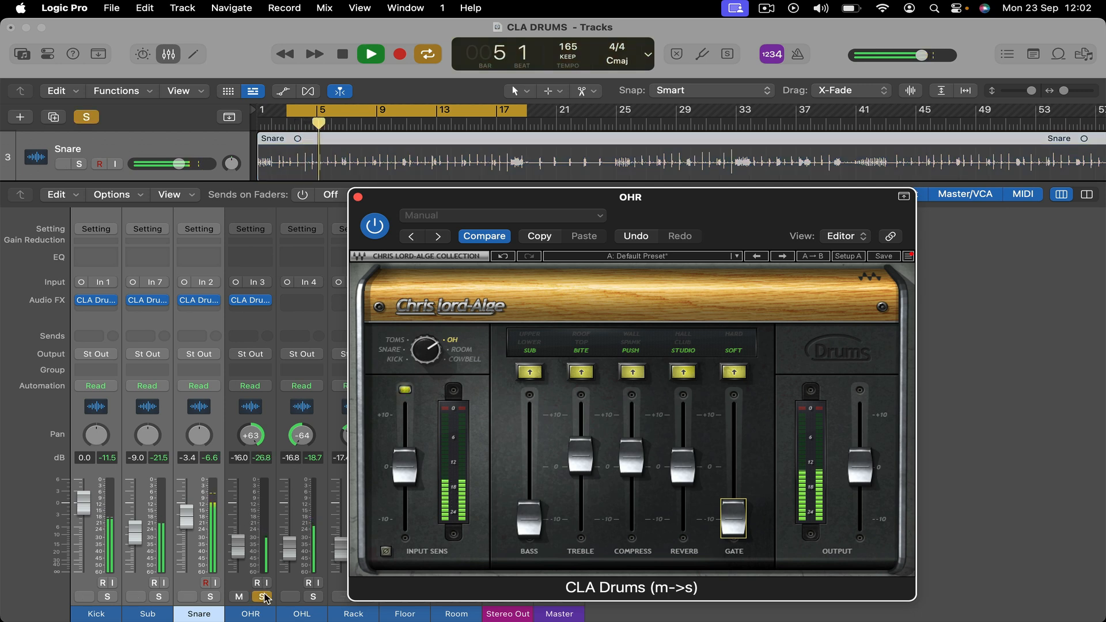
{"action": "left_click_drag", "start_coordinate": [243, 552], "coordinate": [241, 528]}
{"action": "left_click_drag", "start_coordinate": [639, 453], "coordinate": [642, 317]}
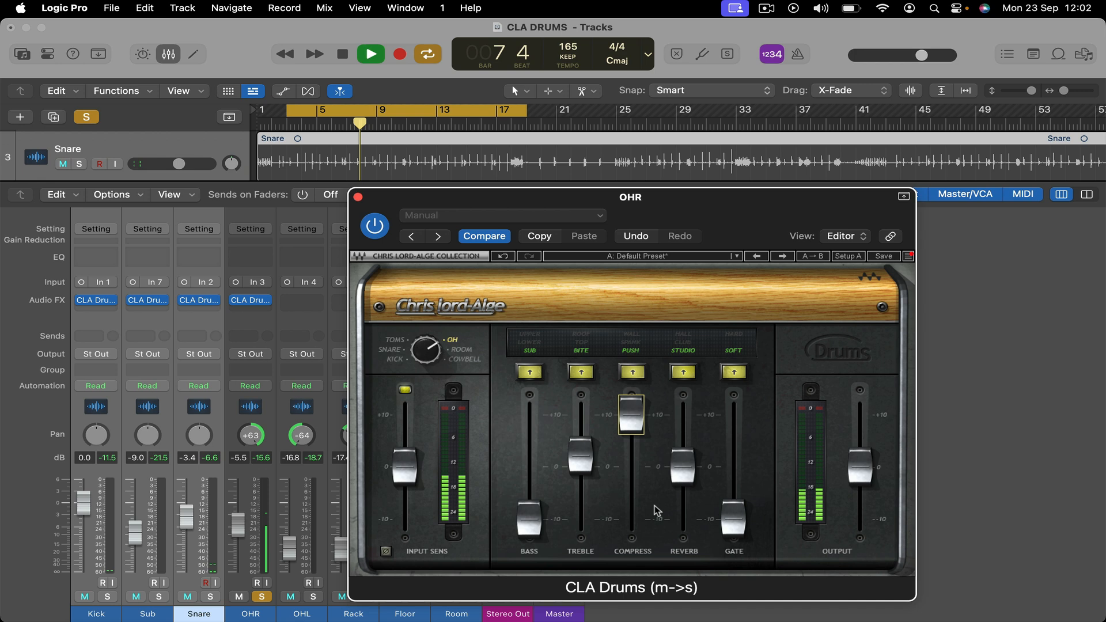
Step: Audition the soloed OHR while setting its plug-in's Reverb to 10 and Treble to about 3
{"action": "mouse_move", "coordinate": [686, 475]}
{"action": "left_mouse_down"}
{"action": "mouse_move", "coordinate": [685, 425]}
{"action": "mouse_move", "coordinate": [686, 470]}
{"action": "left_mouse_up"}
{"action": "key", "text": "space"}
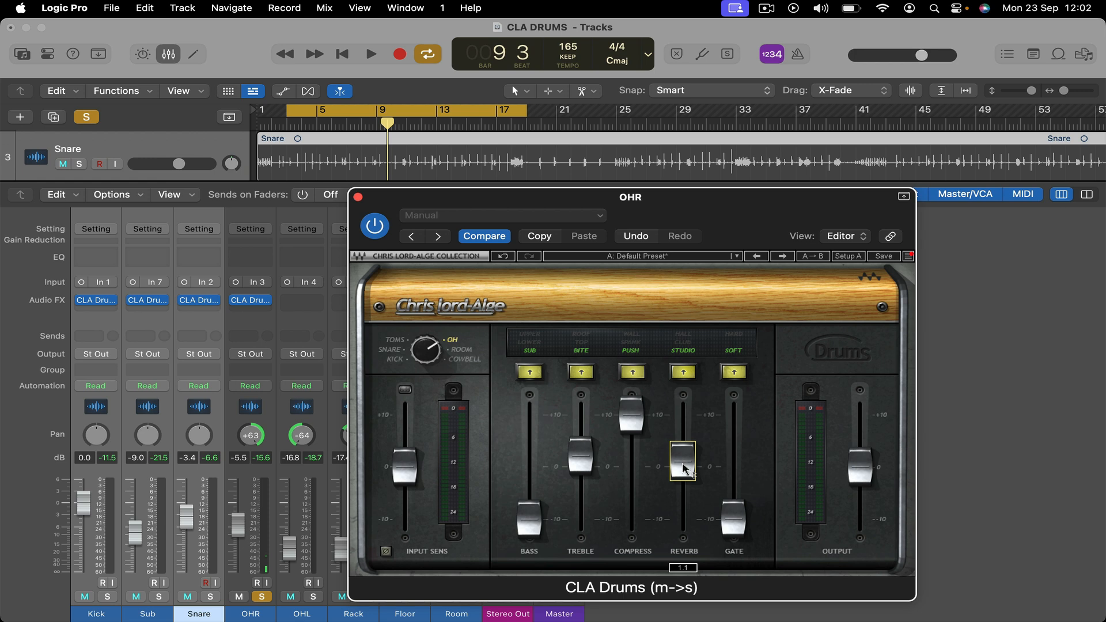
{"action": "key", "text": "space"}
{"action": "left_click_drag", "start_coordinate": [682, 457], "coordinate": [699, 365]}
{"action": "left_click_drag", "start_coordinate": [583, 458], "coordinate": [599, 392]}
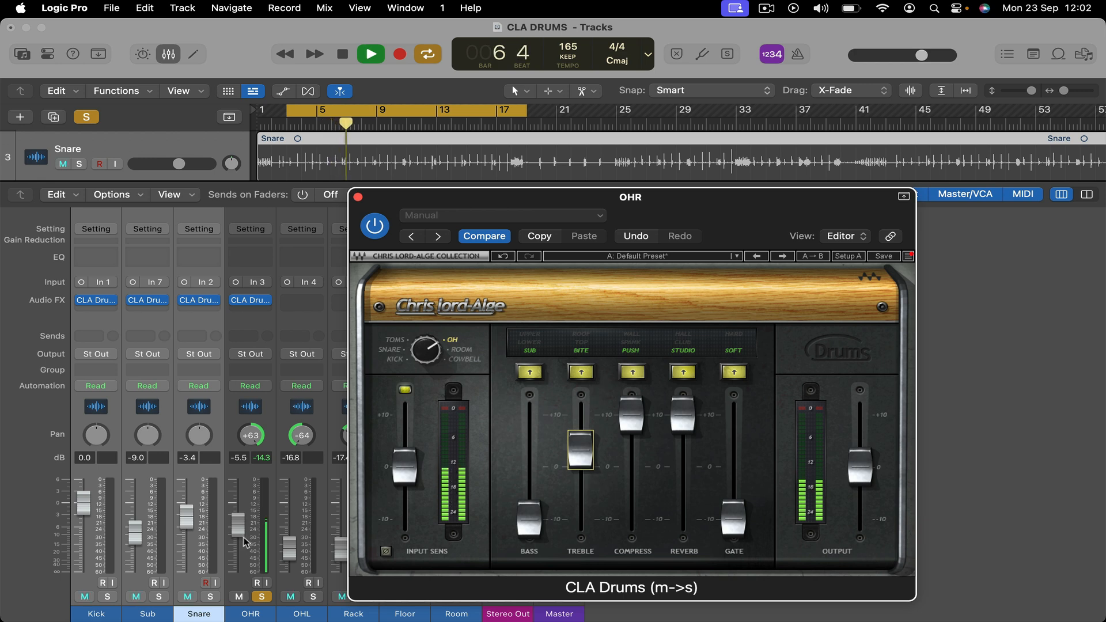
Step: Unsolo OHR, turn on its plug-in's phase switch, and lower the OHR channel fader to -12.0 dB in the full mix
{"action": "left_click", "coordinate": [262, 597]}
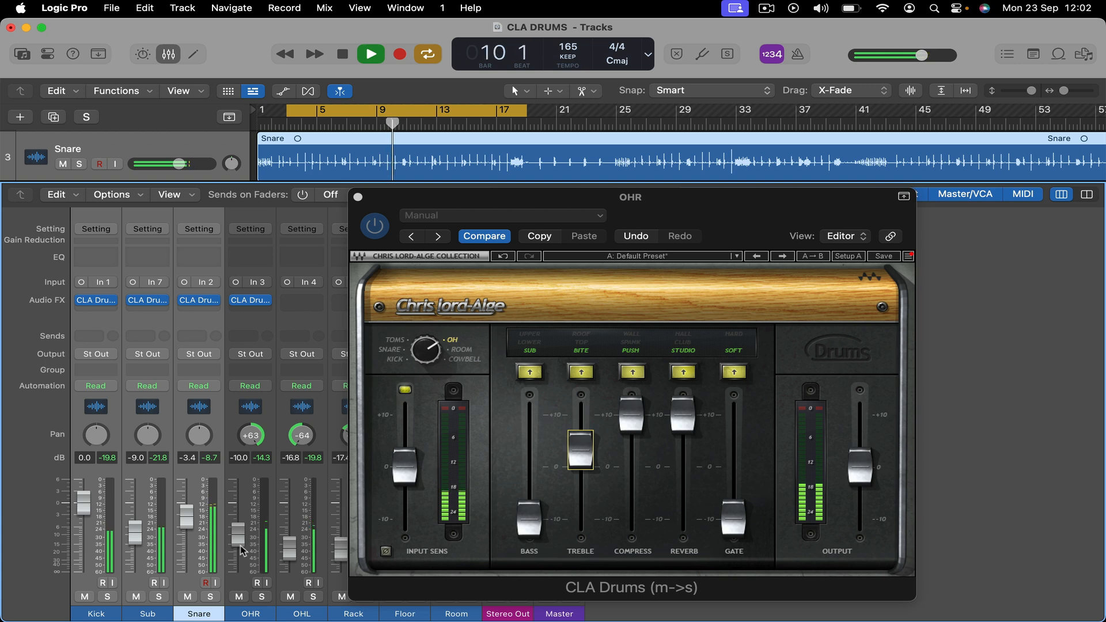
{"action": "left_click", "coordinate": [386, 552]}
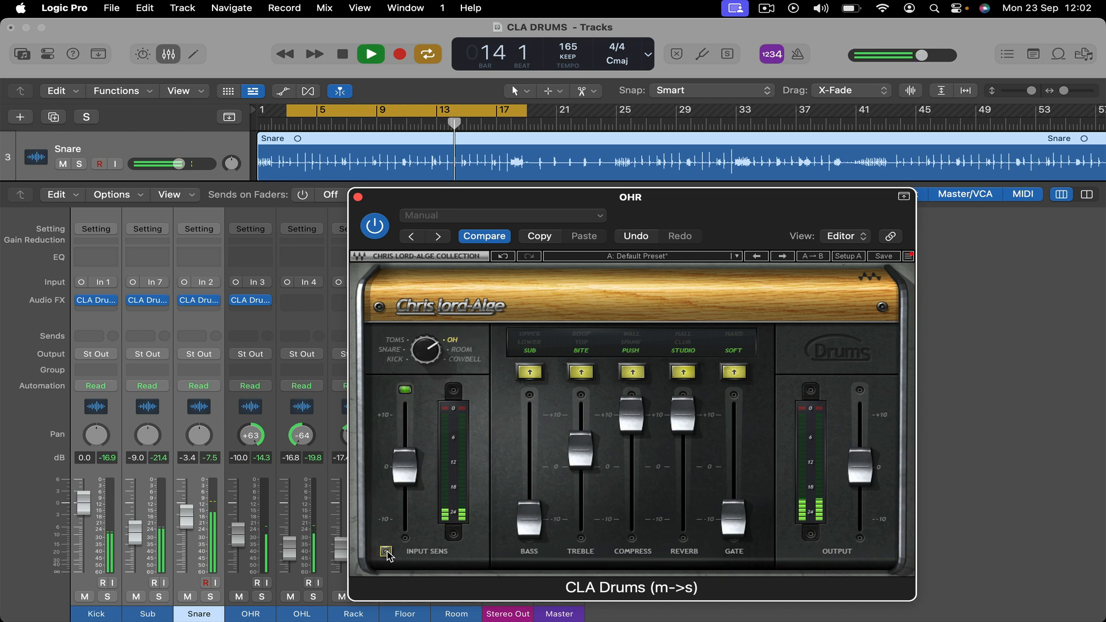
{"action": "left_click_drag", "start_coordinate": [239, 534], "coordinate": [244, 543]}
{"action": "key", "text": "space"}
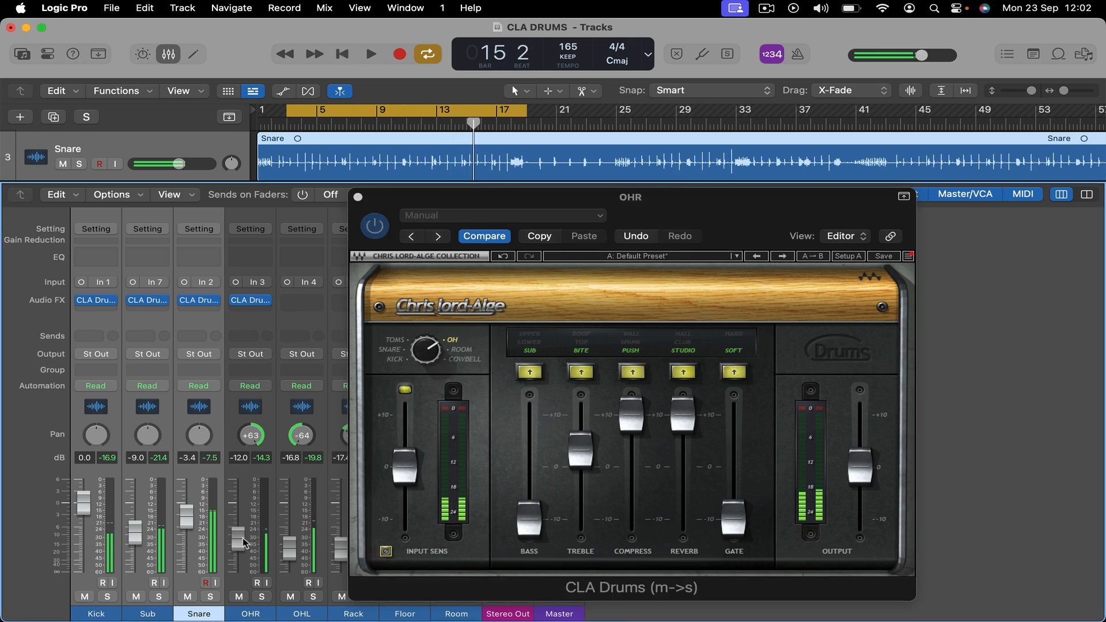
Step: Duplicate OHR's CLA Drums plug-in with its slider settings onto the OHL channel, and close both plug-in windows
{"action": "left_click", "coordinate": [308, 301]}
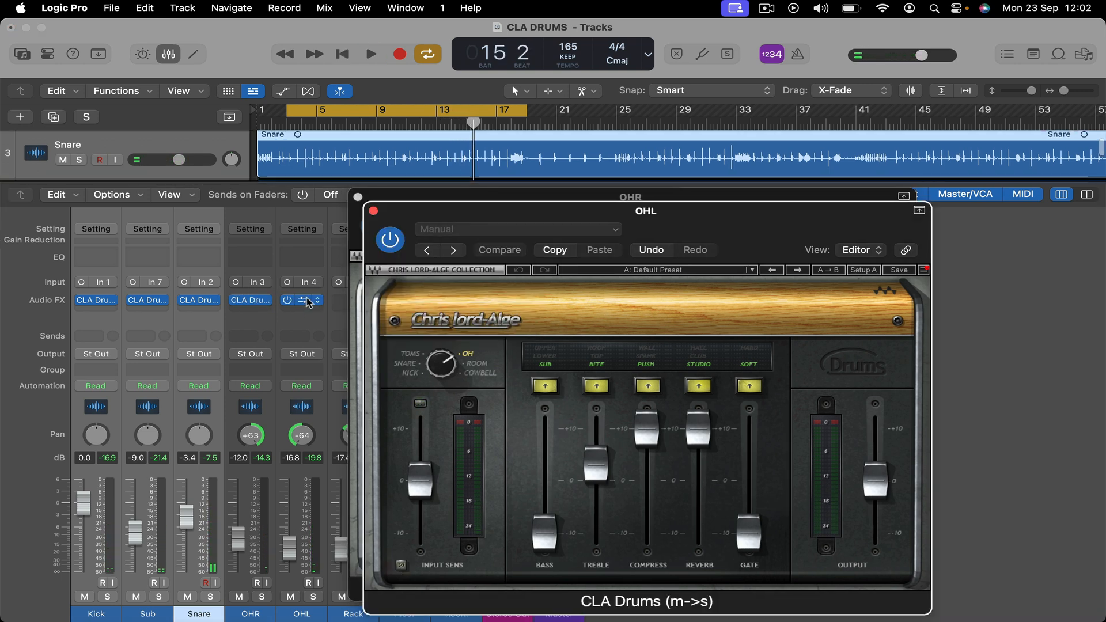
{"action": "left_click", "coordinate": [374, 211]}
{"action": "left_click", "coordinate": [358, 197]}
Step: Raise the OHL channel fader to -13.8 dB while playing the full mix
{"action": "key", "text": "space"}
{"action": "left_click_drag", "start_coordinate": [287, 540], "coordinate": [287, 533]}
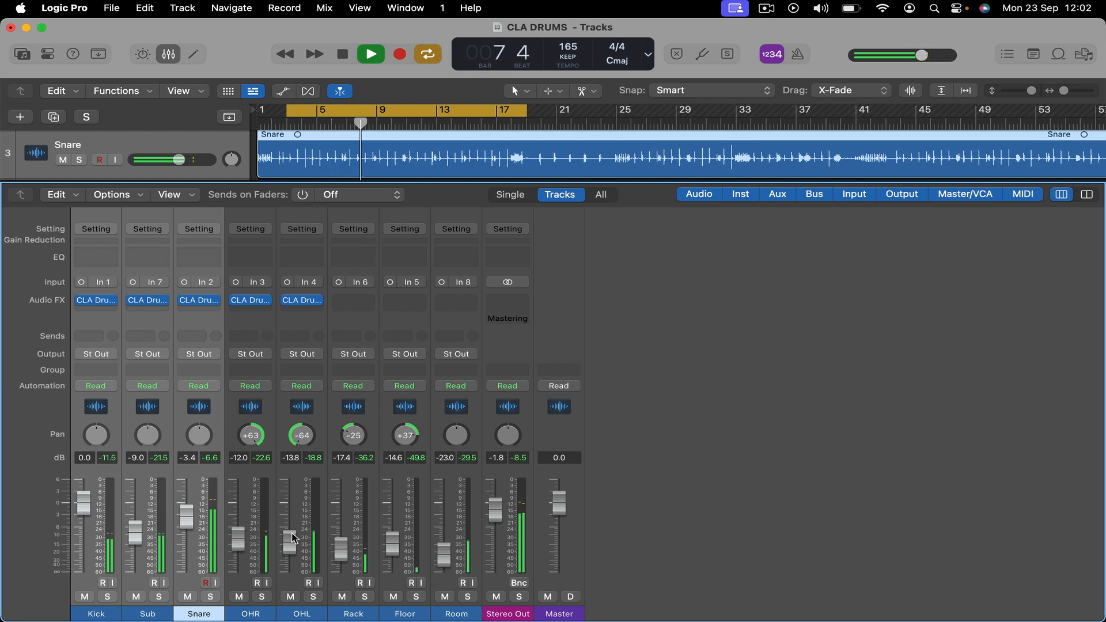
{"action": "key", "text": "space"}
Step: Select the Kick through OHL channels and compare the mix with their CLA Drums plug-ins bypassed and re-enabled
{"action": "left_click", "coordinate": [322, 411]}
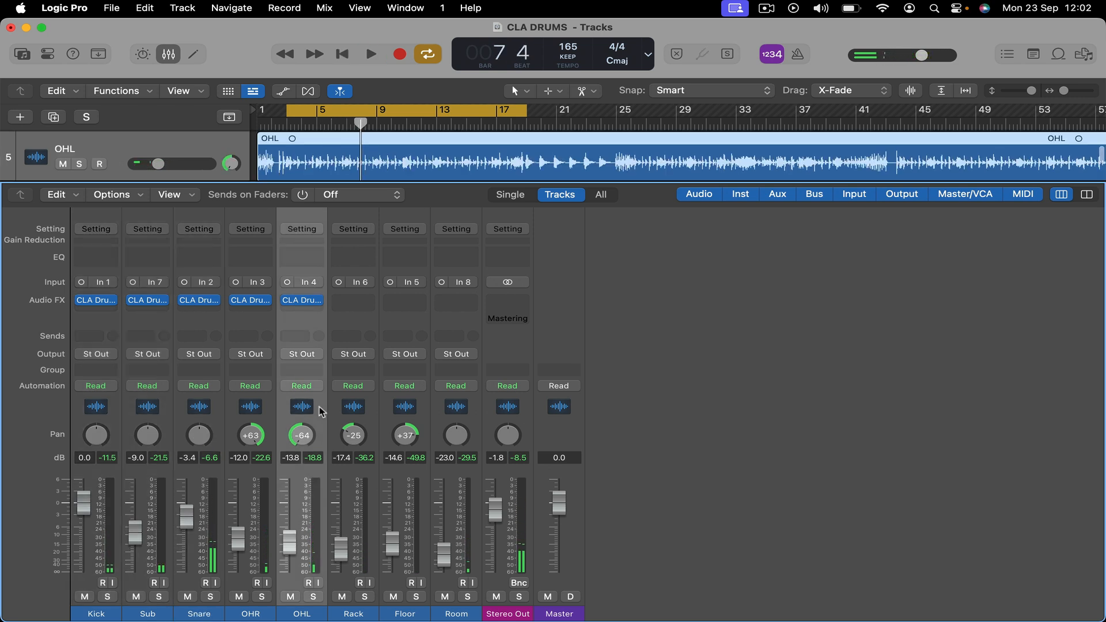
{"action": "left_click", "coordinate": [107, 421], "text": "shift"}
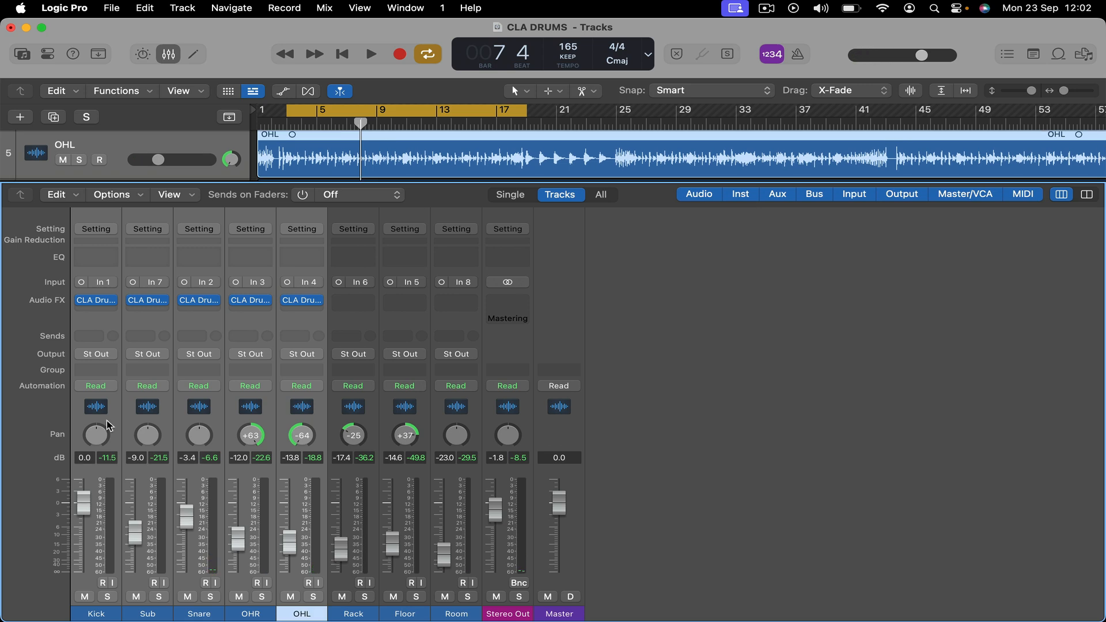
{"action": "key", "text": "space"}
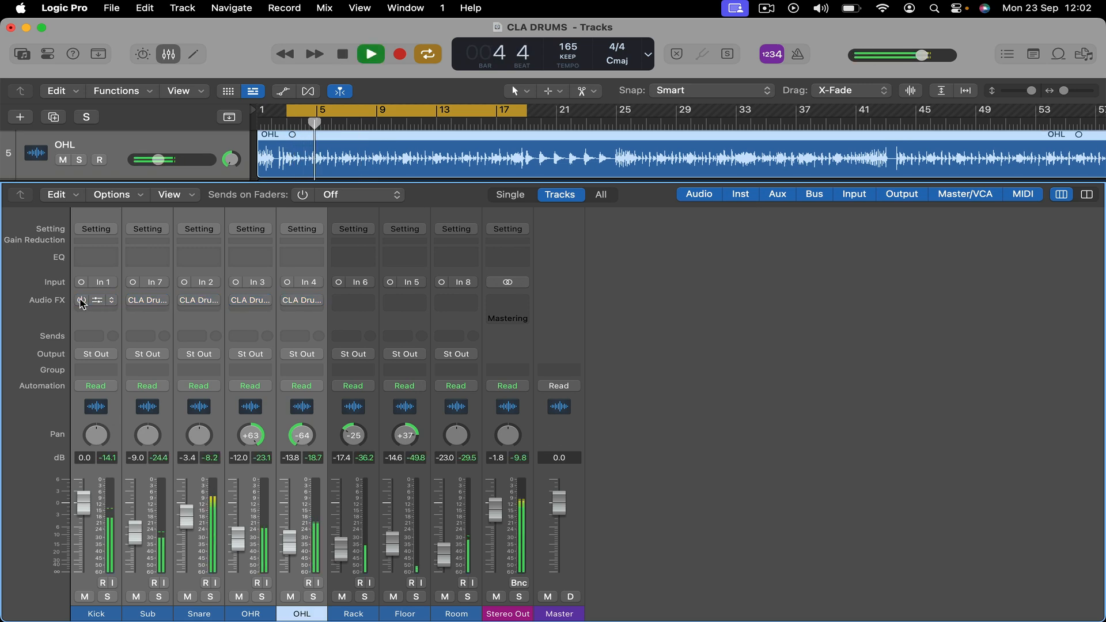
{"action": "left_click", "coordinate": [81, 302]}
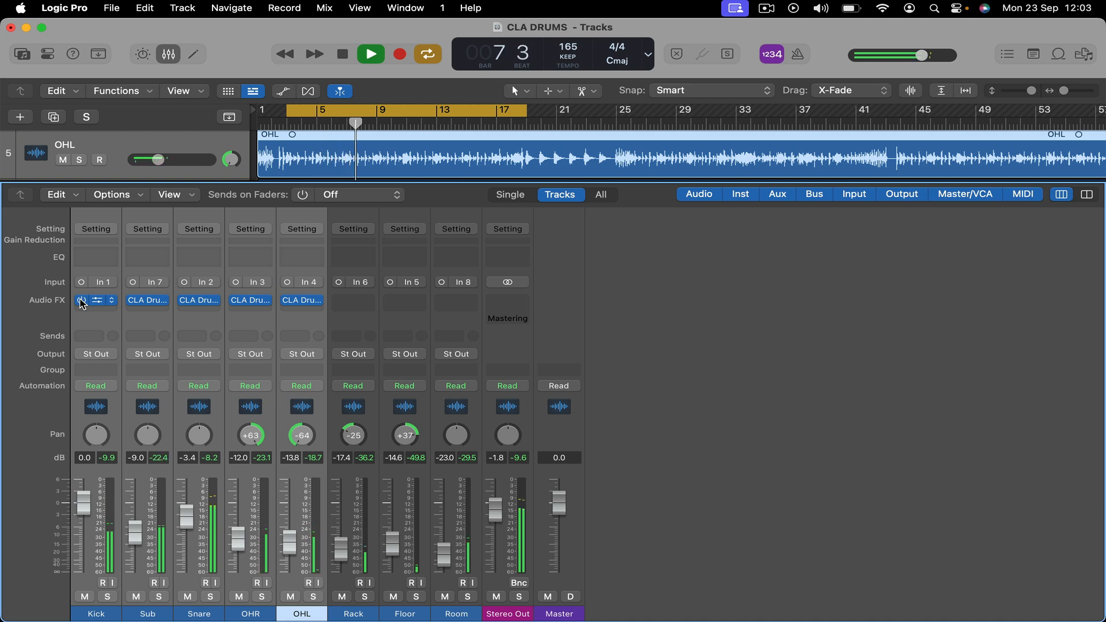
{"action": "key", "text": "space"}
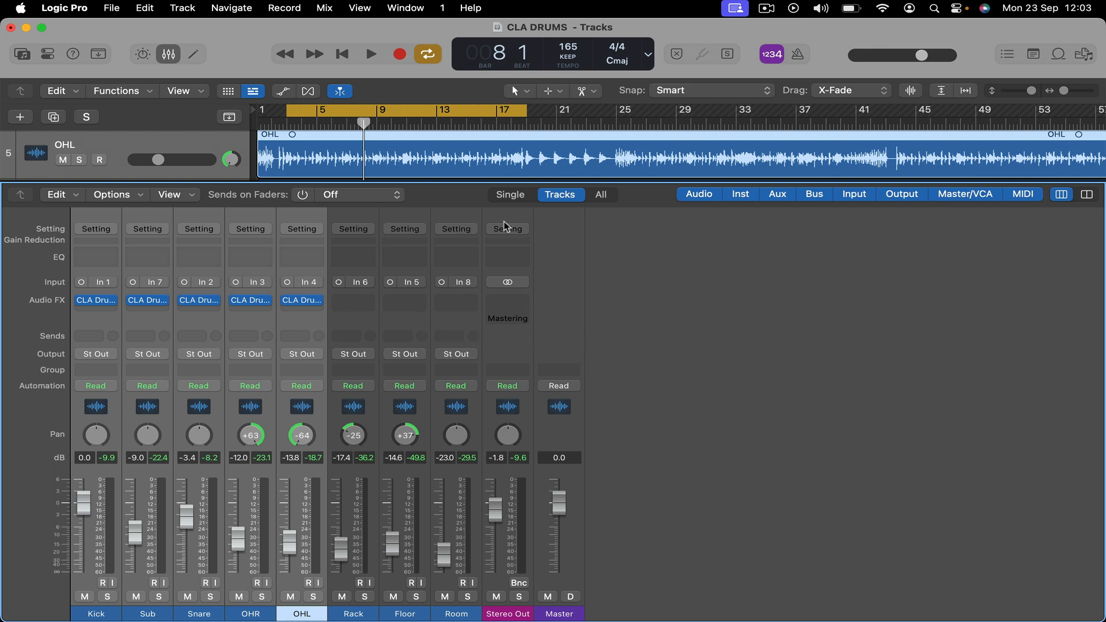
Step: Hide the mixer, move the cycle range to start at bar 81, and play that section
{"action": "left_click", "coordinate": [180, 56]}
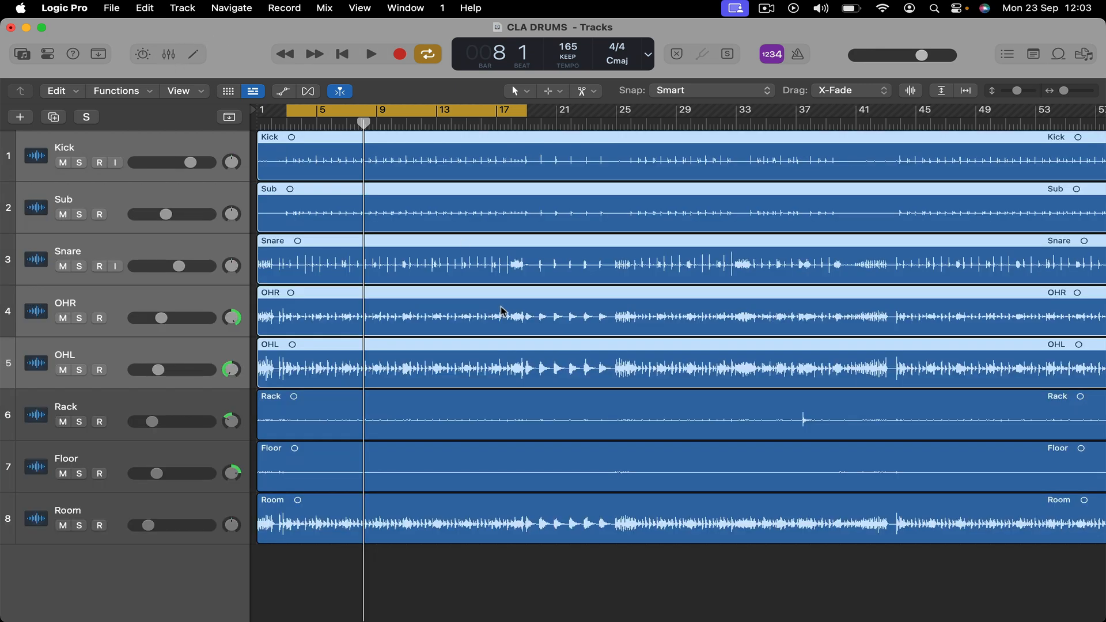
{"action": "key", "text": "z"}
{"action": "left_click_drag", "start_coordinate": [341, 112], "coordinate": [959, 112]}
{"action": "key", "text": "space"}
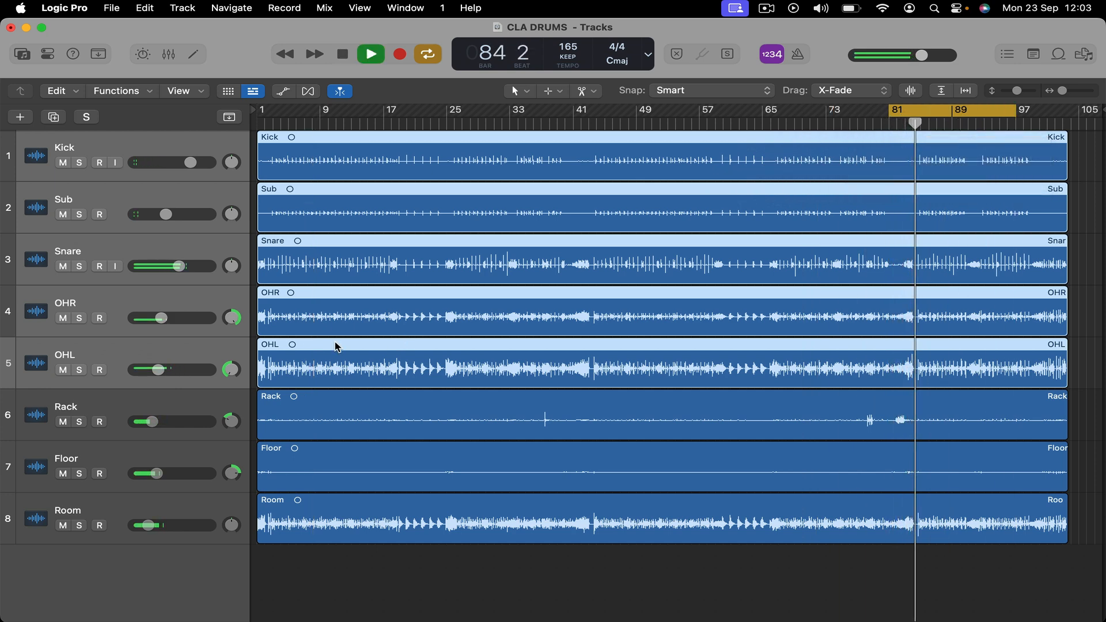
Step: Shorten the cycle range to bars 81 to 85 around the rack tom hits, and solo the Rack track during playback
{"action": "scroll", "coordinate": [901, 194], "scroll_direction": "up", "scroll_amount": 5}
{"action": "key", "text": "space"}
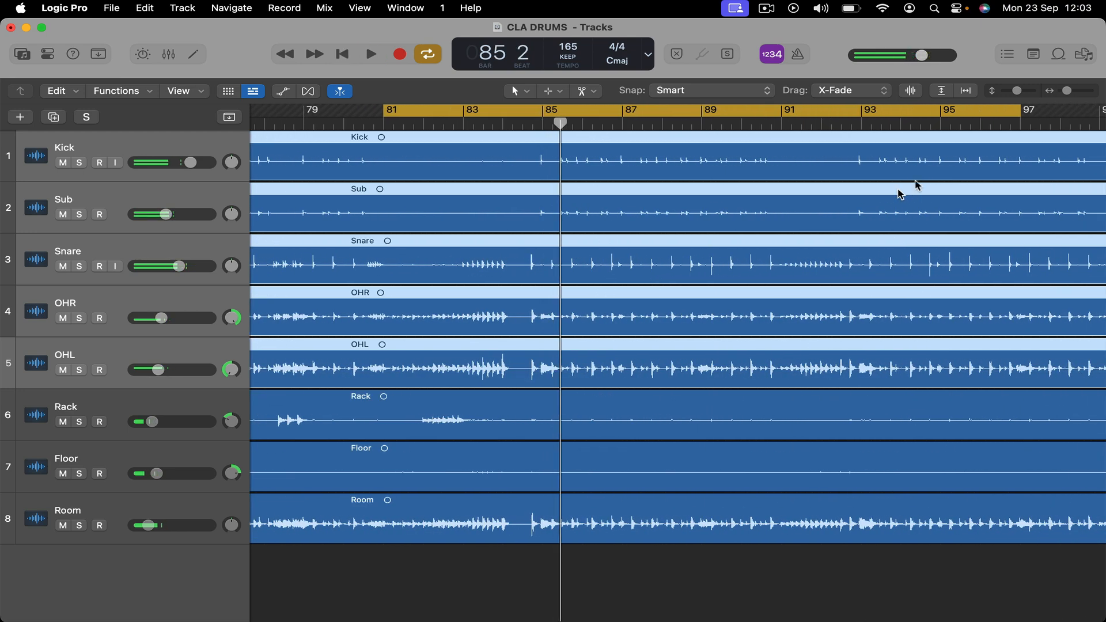
{"action": "left_click_drag", "start_coordinate": [1028, 114], "coordinate": [544, 140]}
{"action": "key", "text": "space"}
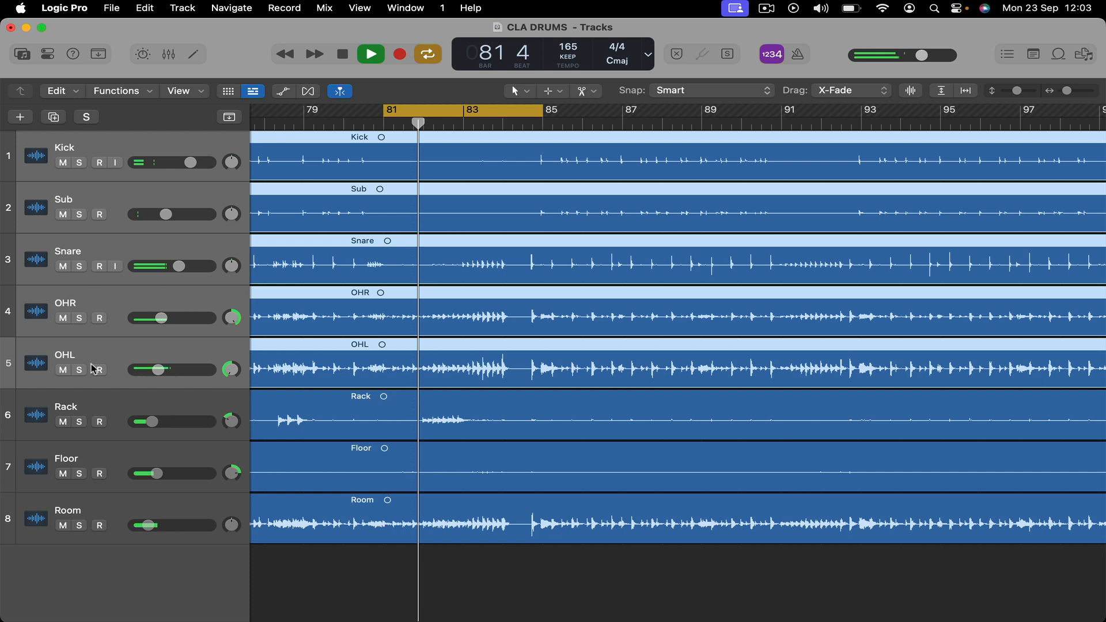
{"action": "left_click", "coordinate": [80, 422]}
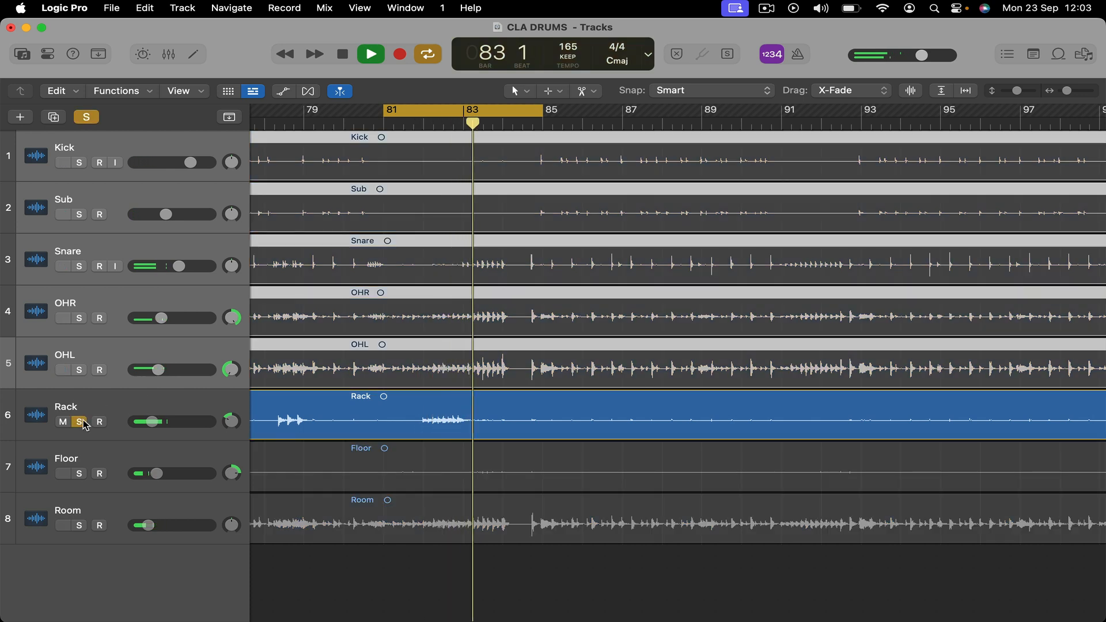
Step: Solo the Floor track alongside Rack and raise their levels to -1.0 dB for Floor and -13.0 dB for Rack during playback
{"action": "left_click", "coordinate": [79, 474]}
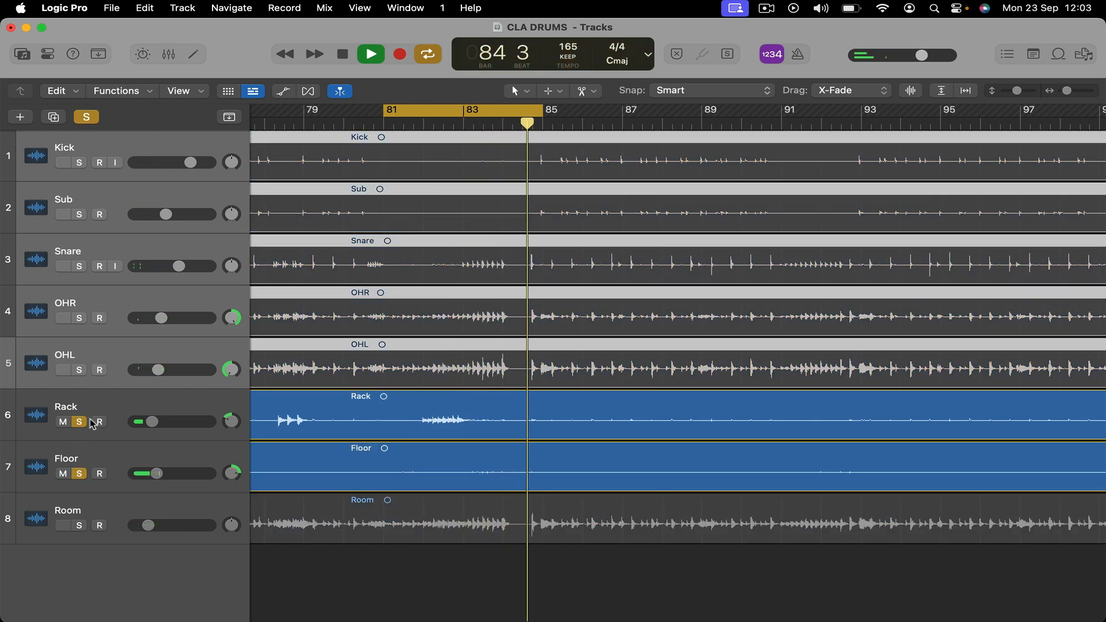
{"action": "left_click_drag", "start_coordinate": [157, 474], "coordinate": [183, 474]}
{"action": "left_click_drag", "start_coordinate": [152, 422], "coordinate": [160, 422]}
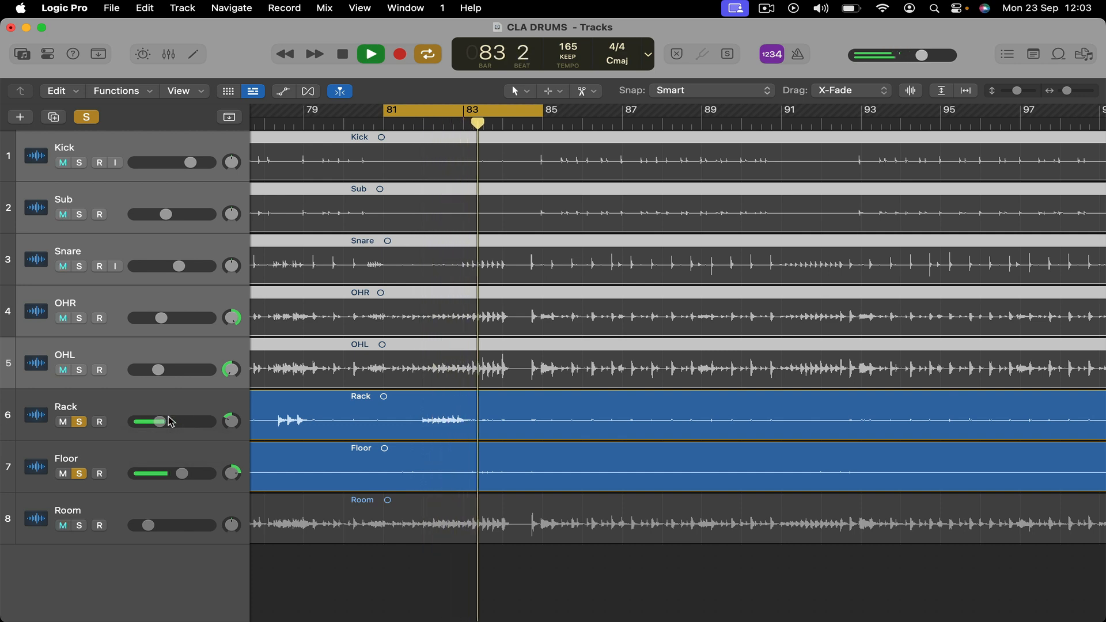
{"action": "left_click_drag", "start_coordinate": [184, 474], "coordinate": [193, 476]}
{"action": "key", "text": "space"}
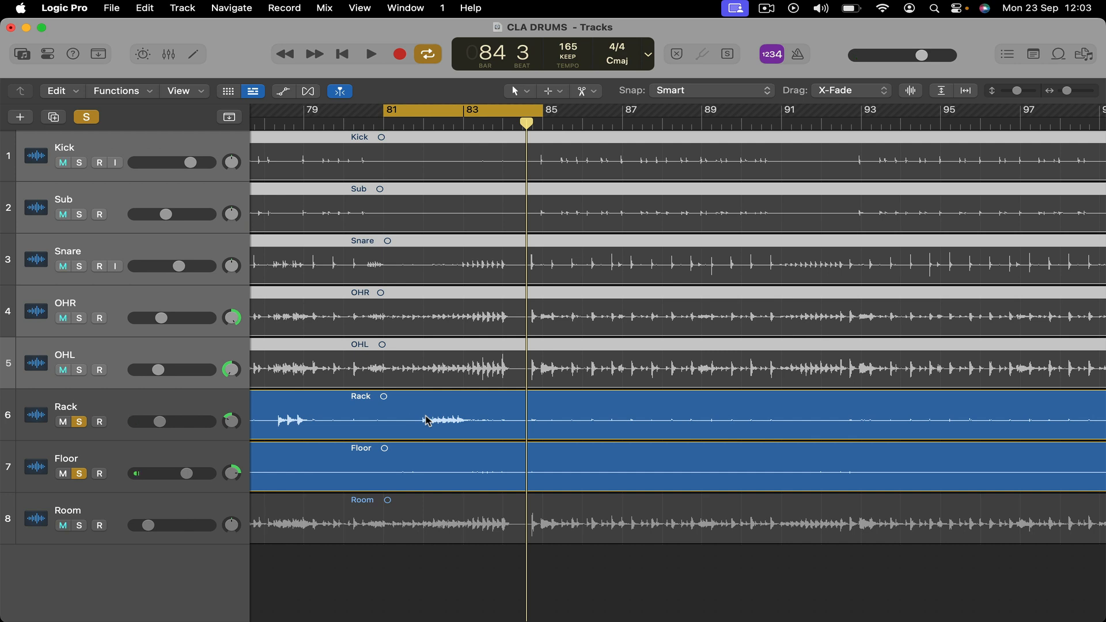
Step: Set the Floor region's gain to +8.2 dB in the inspector, play the section to check it, and hide the inspector
{"action": "left_click", "coordinate": [362, 478]}
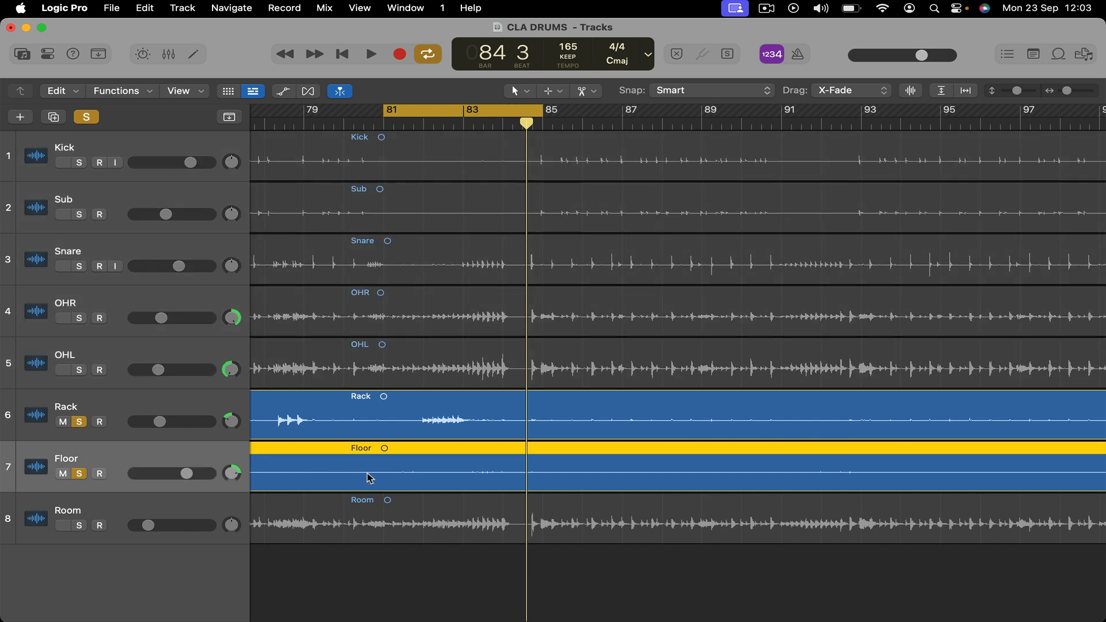
{"action": "left_click", "coordinate": [48, 54]}
{"action": "left_click", "coordinate": [13, 93]}
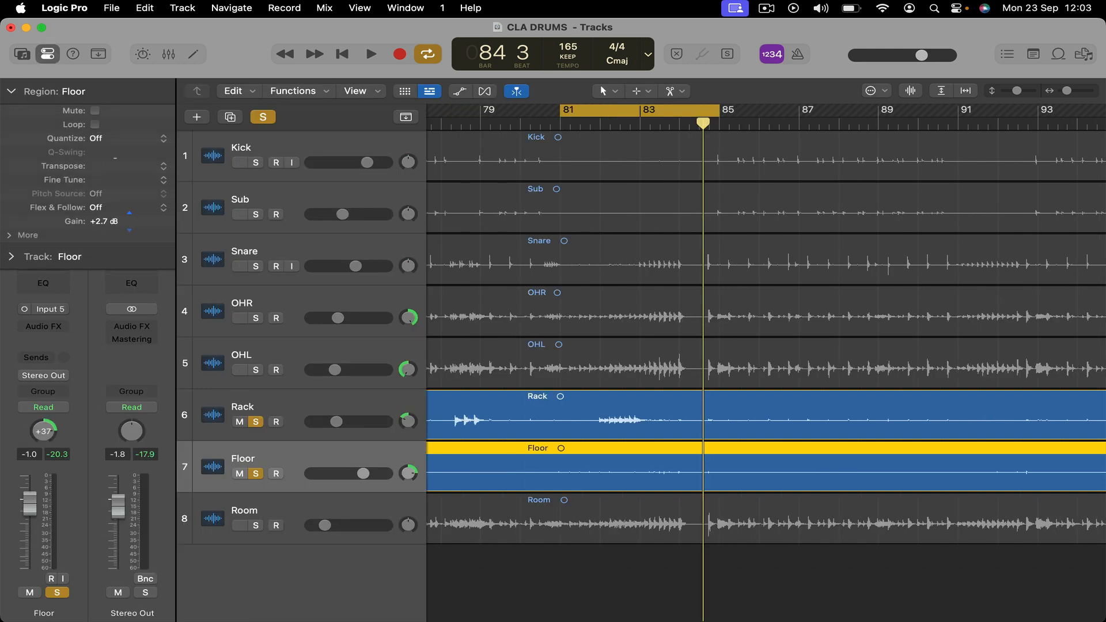
{"action": "key", "text": "space"}
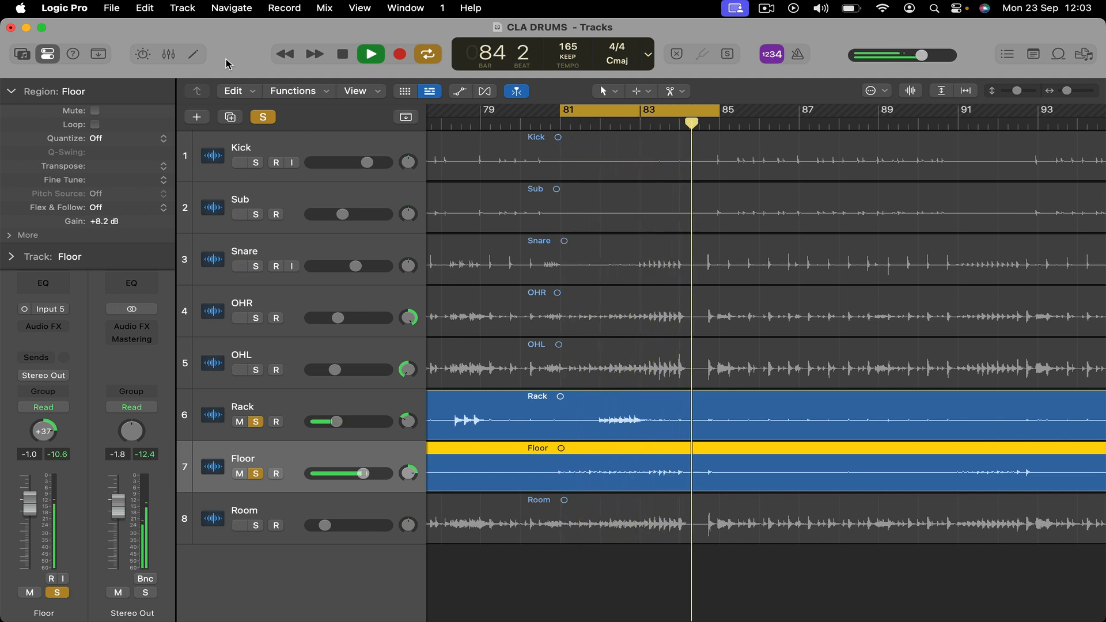
{"action": "key", "text": "space"}
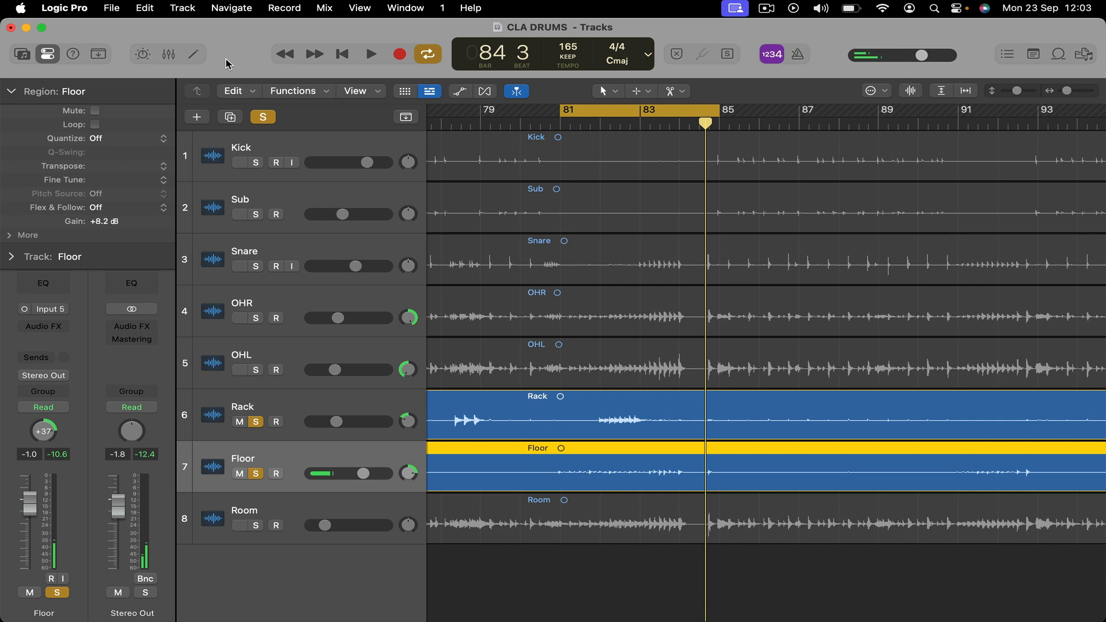
{"action": "left_click", "coordinate": [51, 52]}
{"action": "left_click", "coordinate": [22, 53]}
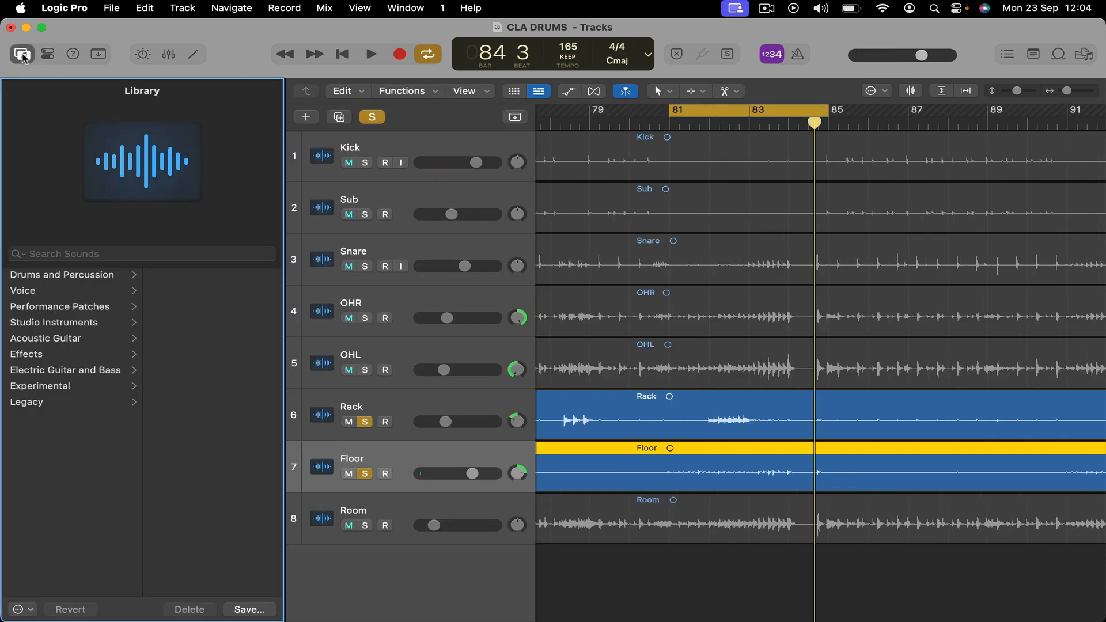
{"action": "left_click", "coordinate": [23, 54]}
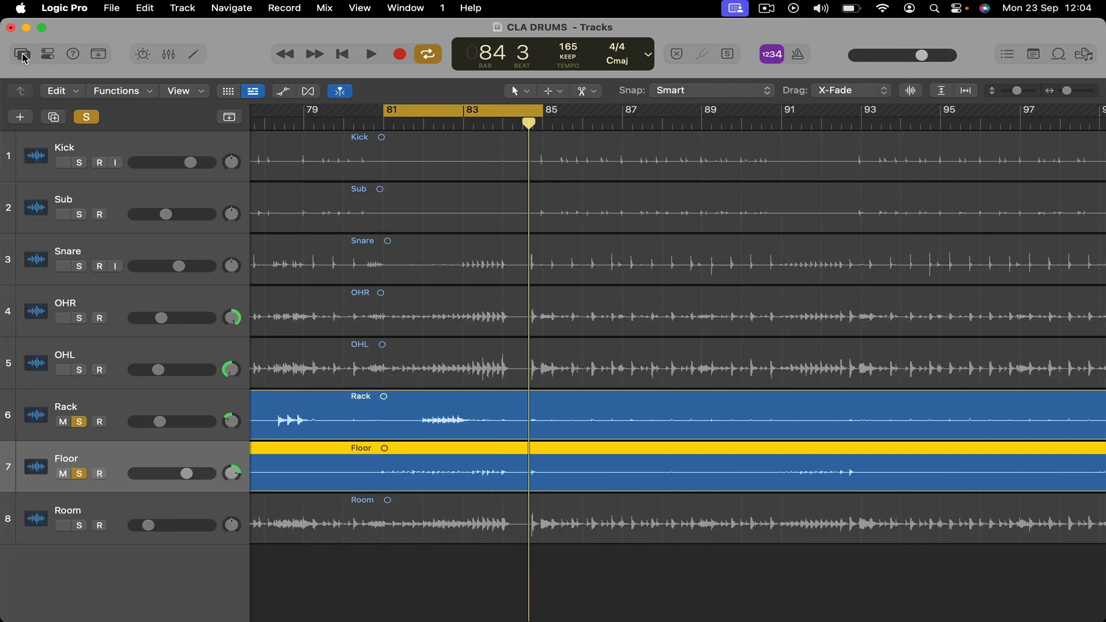
Step: Show the mixer, insert CLA Drums (m->s) on the Rack channel, and set the plug-in to TOMS
{"action": "left_click", "coordinate": [135, 403]}
{"action": "key", "text": "x"}
{"action": "left_click", "coordinate": [356, 303]}
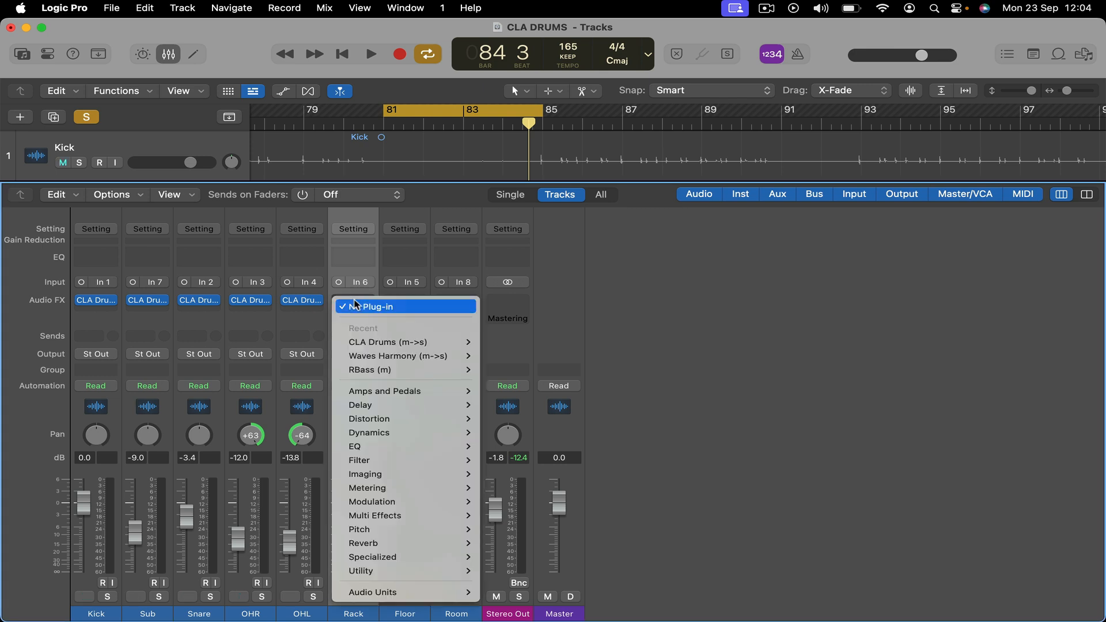
{"action": "mouse_move", "coordinate": [398, 342]}
{"action": "left_click", "coordinate": [507, 344]}
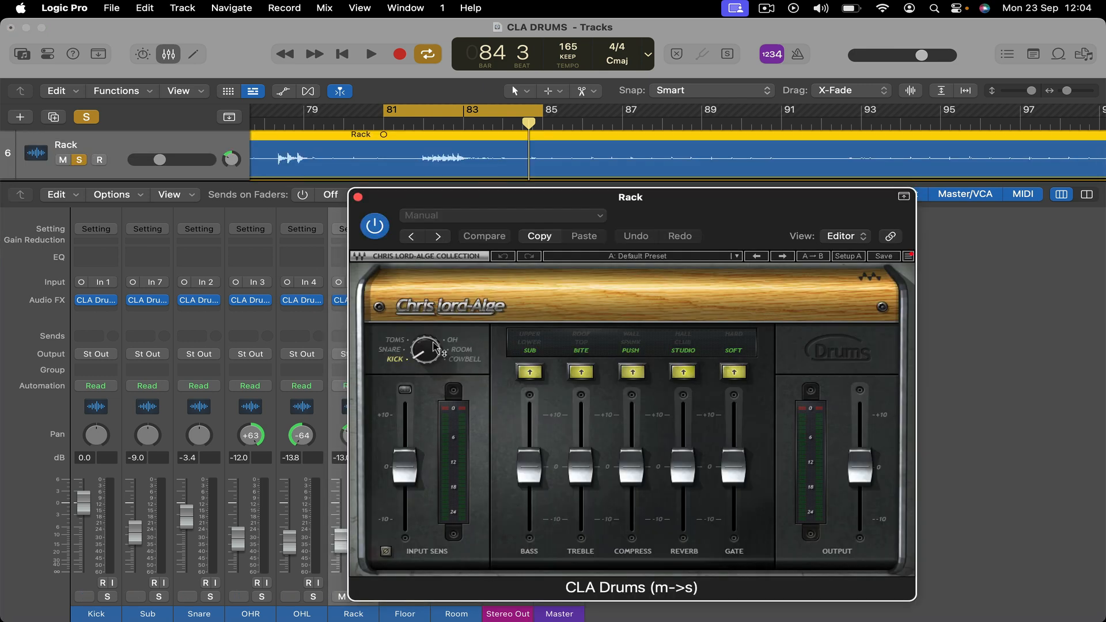
{"action": "left_click", "coordinate": [408, 342]}
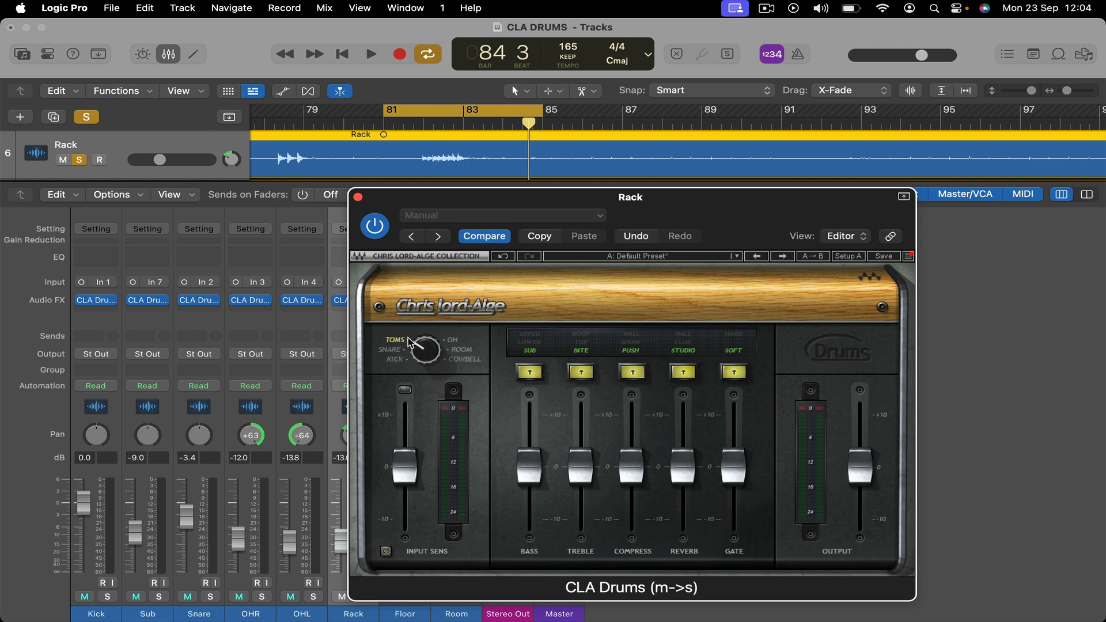
Step: Raise the Rack channel fader to -4.5 dB during playback and replay the looped tom section to hear the result
{"action": "key", "text": "space"}
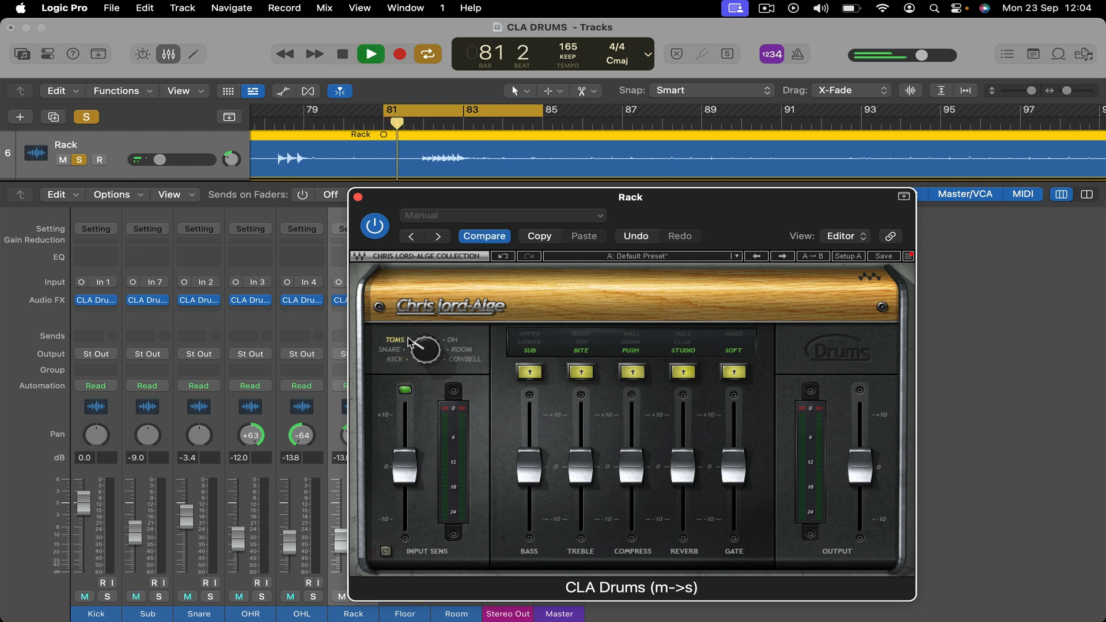
{"action": "left_click_drag", "start_coordinate": [771, 195], "coordinate": [953, 66]}
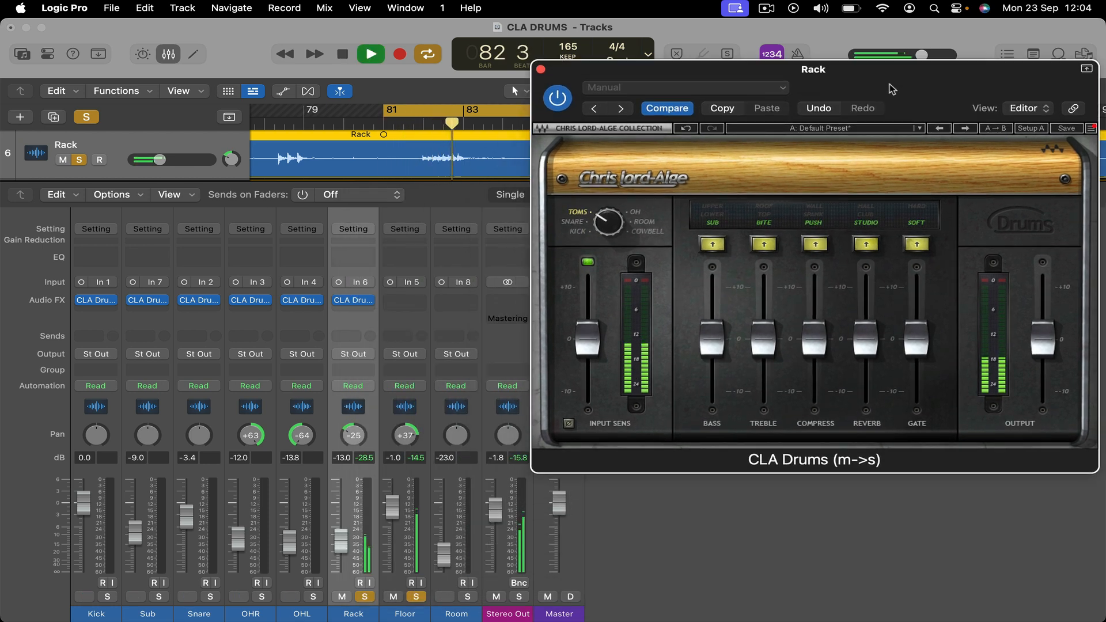
{"action": "left_click_drag", "start_coordinate": [344, 539], "coordinate": [344, 502]}
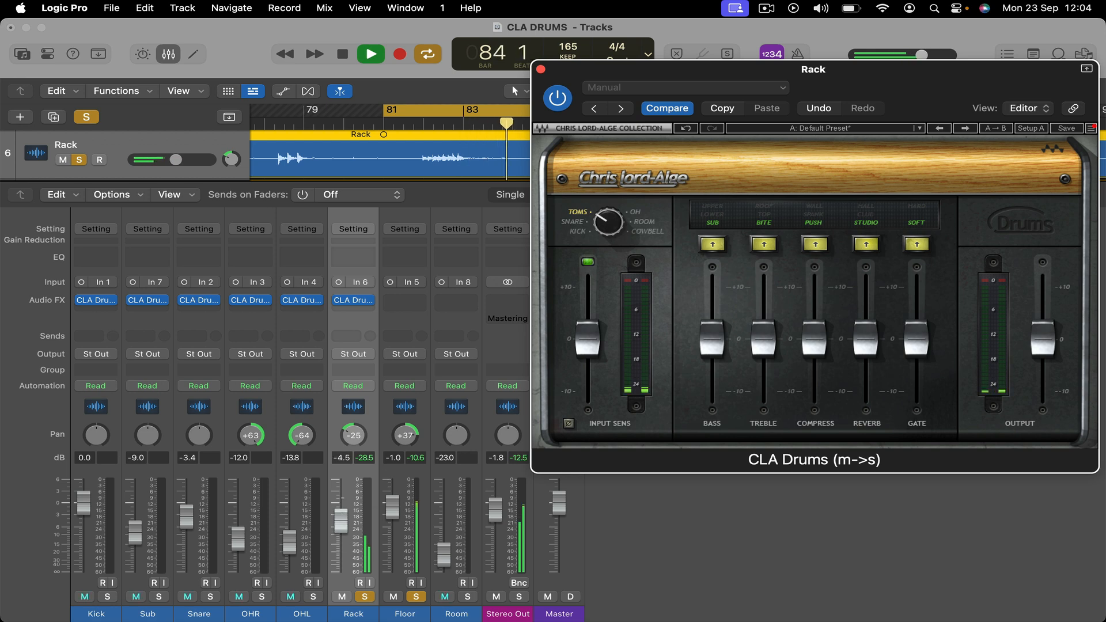
{"action": "key", "text": "x"}
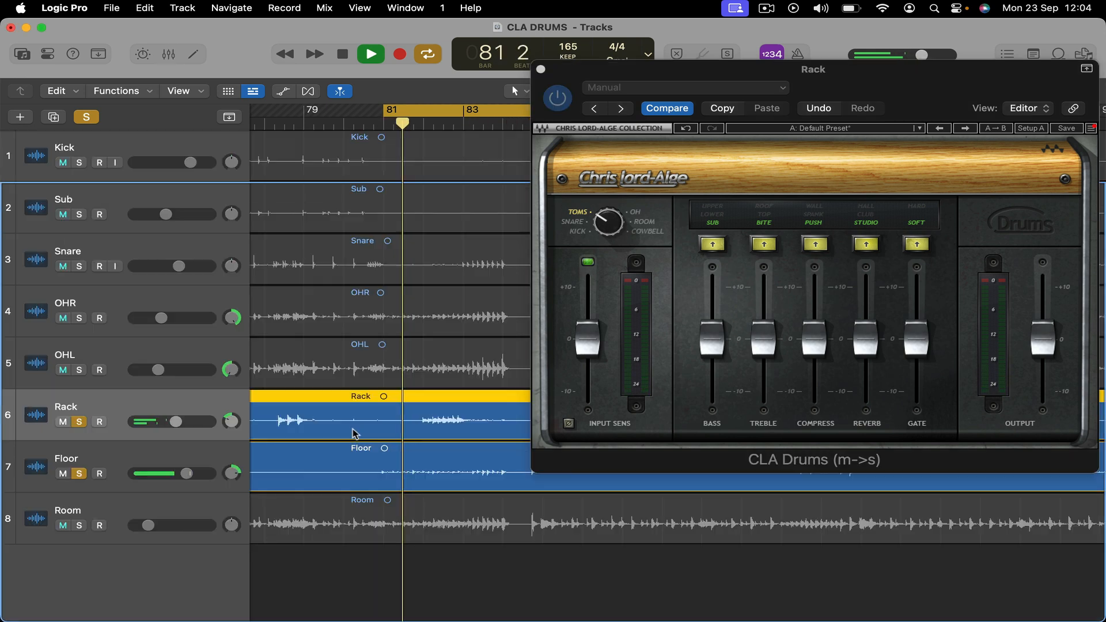
{"action": "key", "text": "x"}
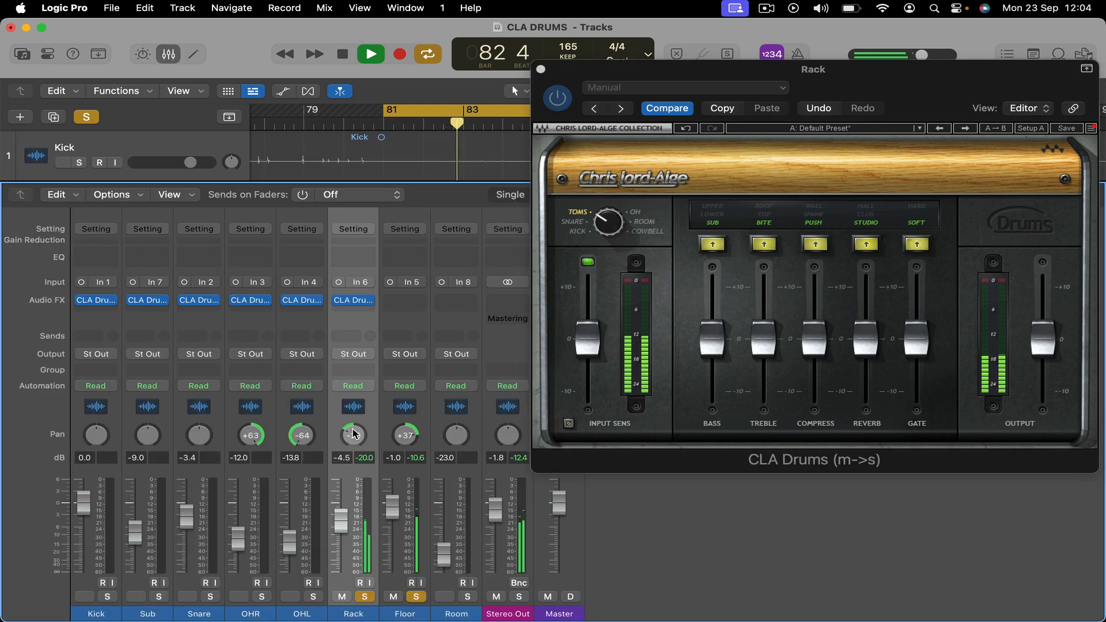
{"action": "key", "text": "space"}
{"action": "key", "text": "space"}
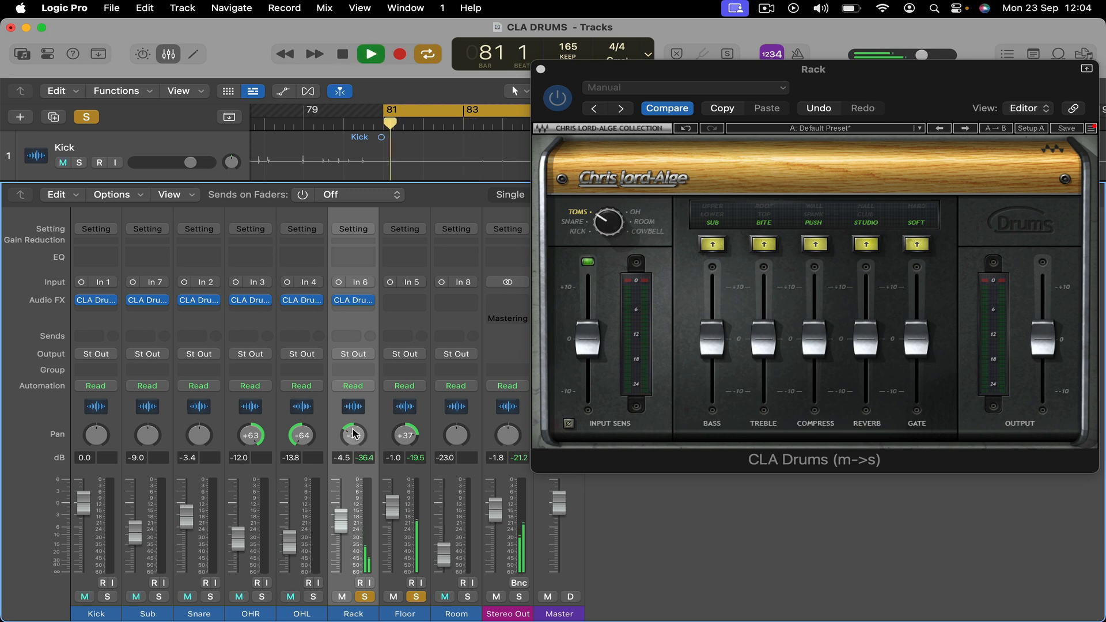
{"action": "key", "text": "space"}
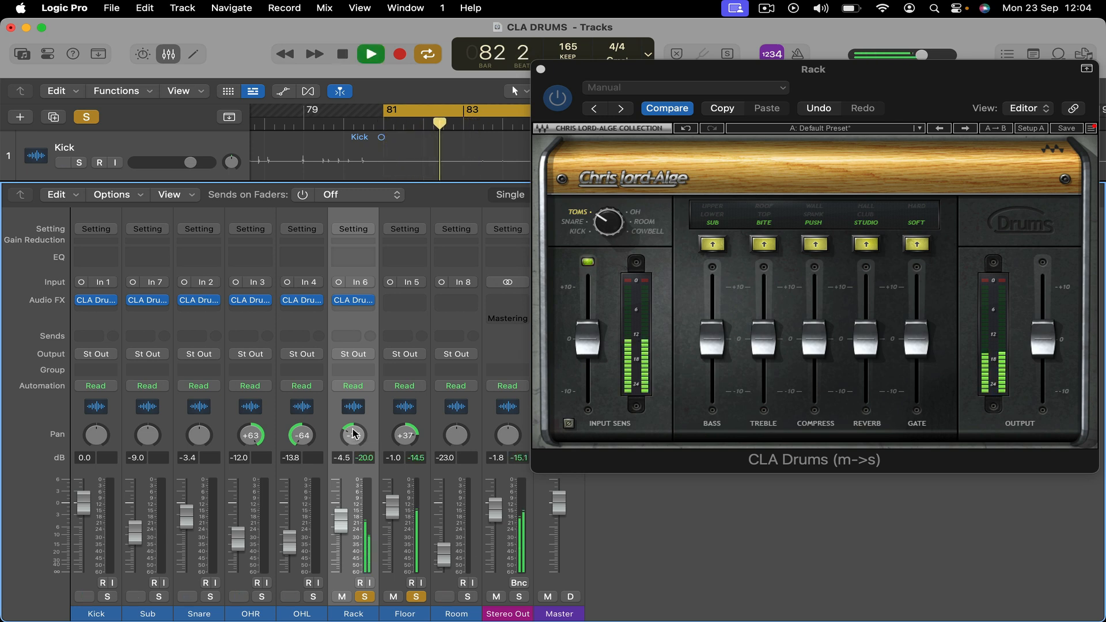
{"action": "key", "text": "space"}
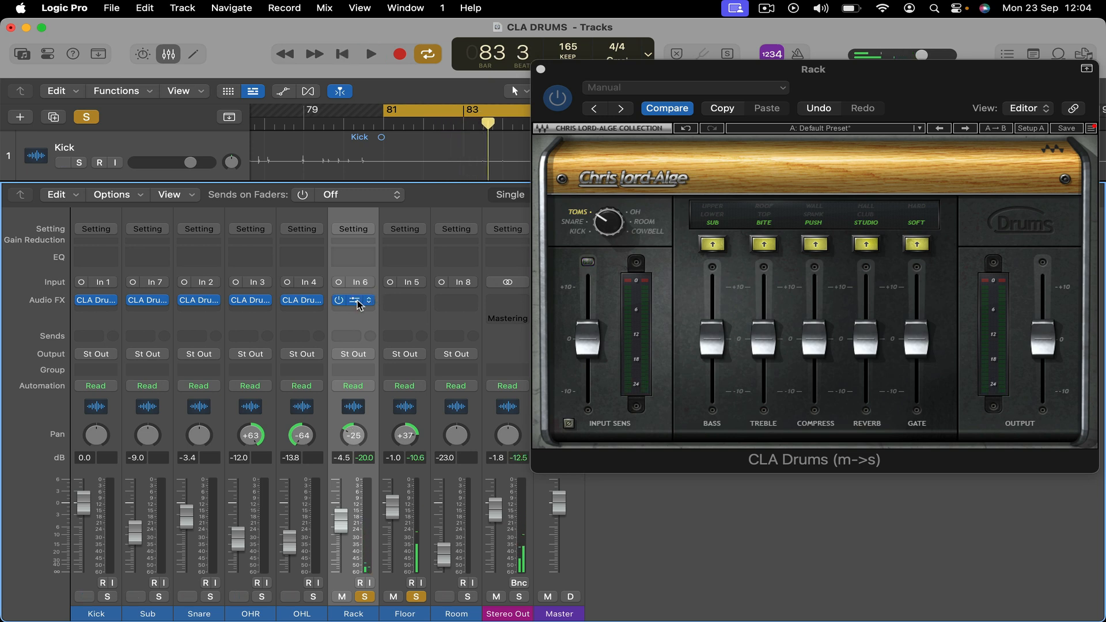
Step: Copy Rack's CLA Drums plug-in to the Floor channel, close Rack's plug-in window, and play the section
{"action": "left_click_drag", "start_coordinate": [390, 305], "coordinate": [411, 306]}
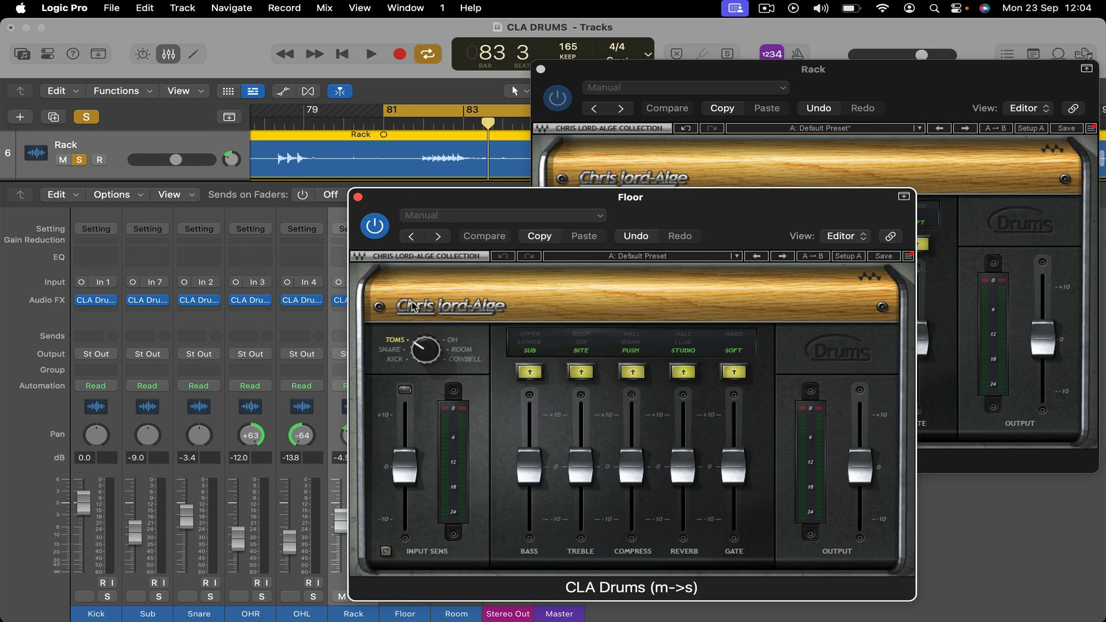
{"action": "left_click", "coordinate": [542, 71]}
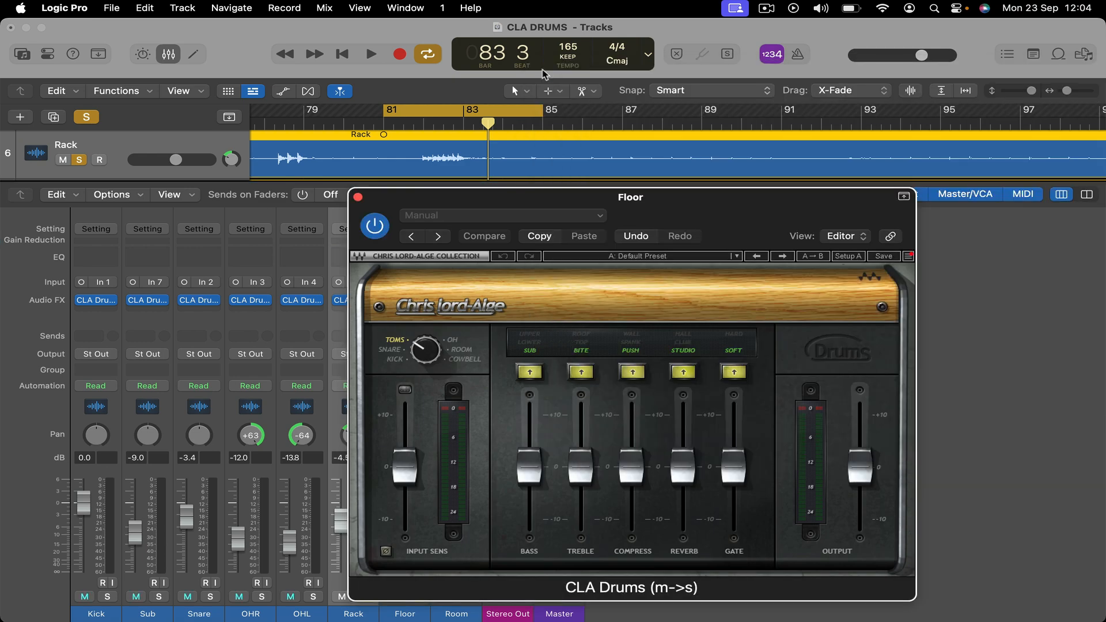
{"action": "key", "text": "space"}
{"action": "left_click_drag", "start_coordinate": [569, 196], "coordinate": [758, 41]}
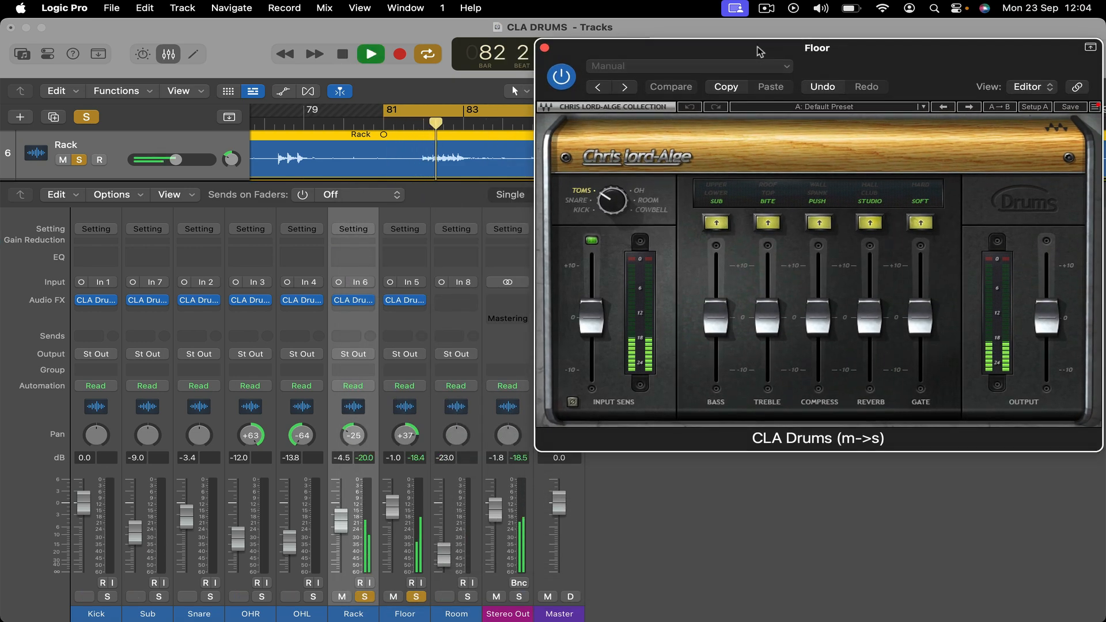
Step: Unsolo Rack, and in Floor's CLA Drums raise Compress to about +10 with the WALL setting during playback
{"action": "left_click", "coordinate": [365, 596]}
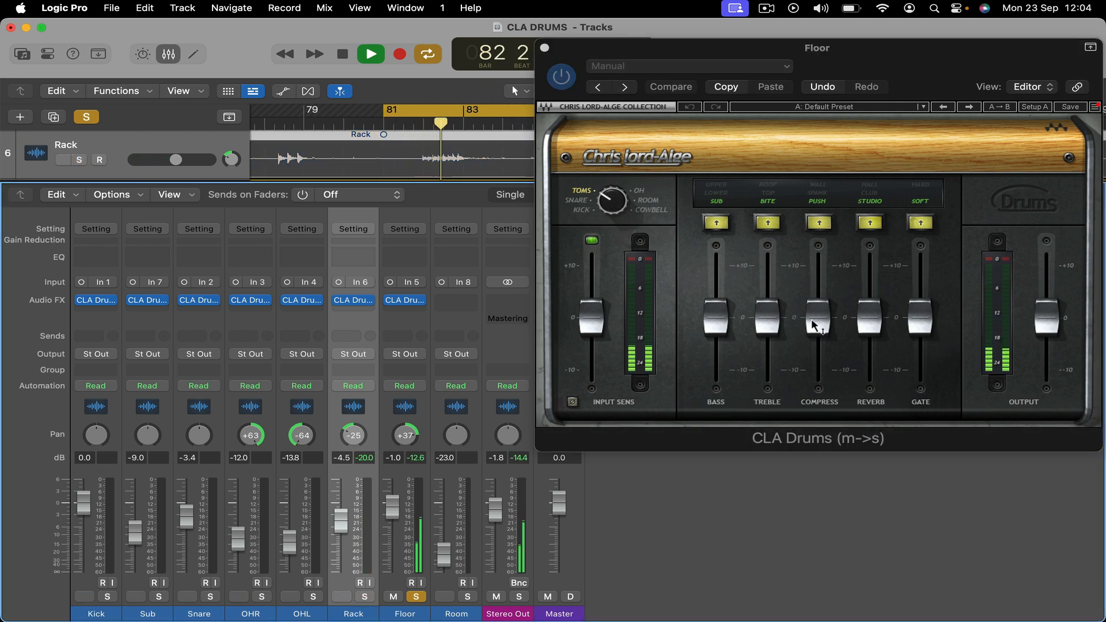
{"action": "left_click_drag", "start_coordinate": [815, 321], "coordinate": [818, 265]}
{"action": "left_click", "coordinate": [818, 201]}
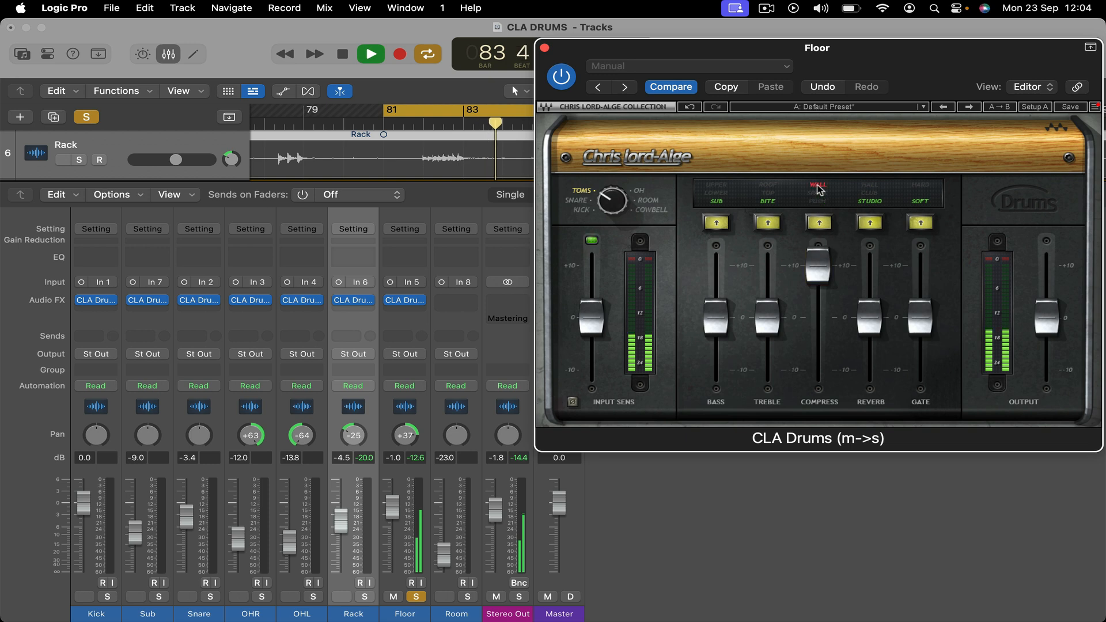
{"action": "key", "text": "space"}
{"action": "left_click", "coordinate": [818, 267]}
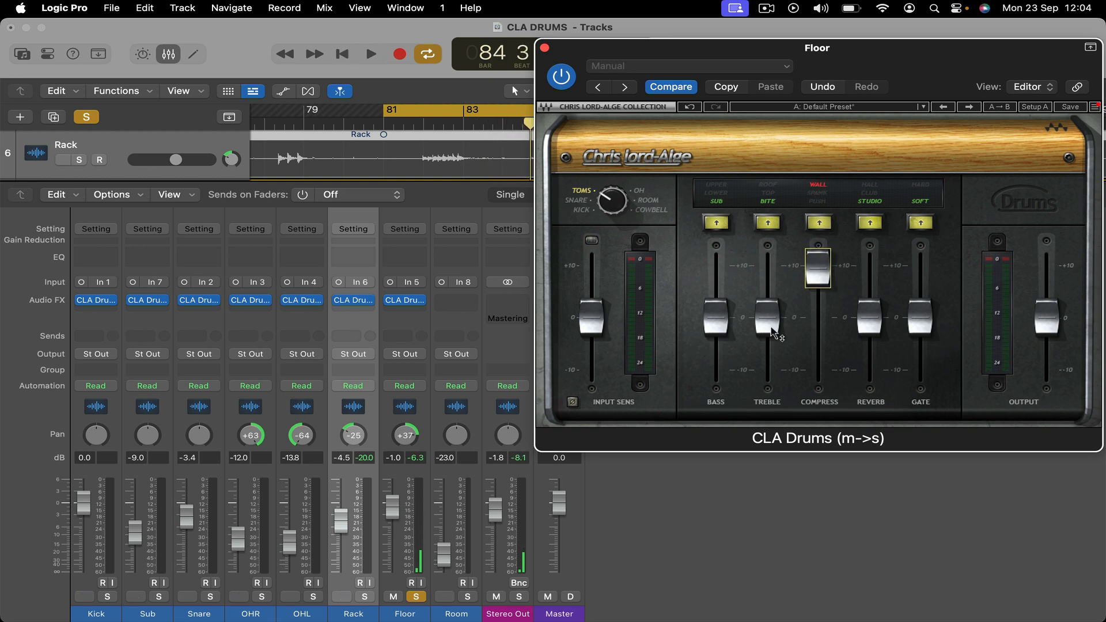
Step: In Floor's CLA Drums, raise Reverb to 4.9, play the section, and lower Gate to about -10
{"action": "left_click_drag", "start_coordinate": [865, 316], "coordinate": [868, 292]}
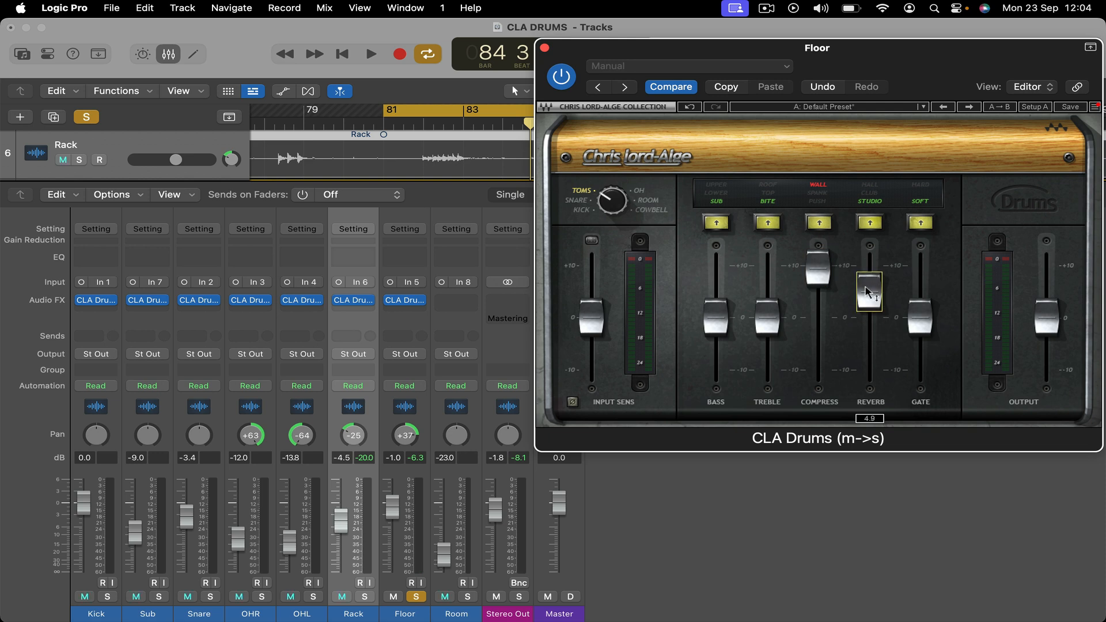
{"action": "key", "text": "space"}
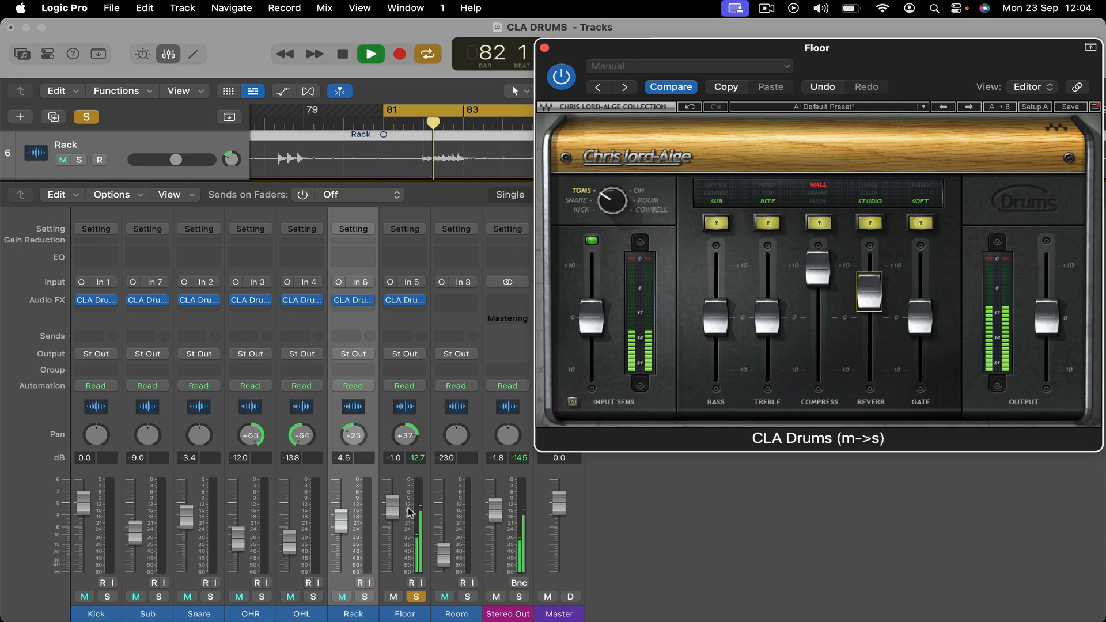
{"action": "key", "text": "space"}
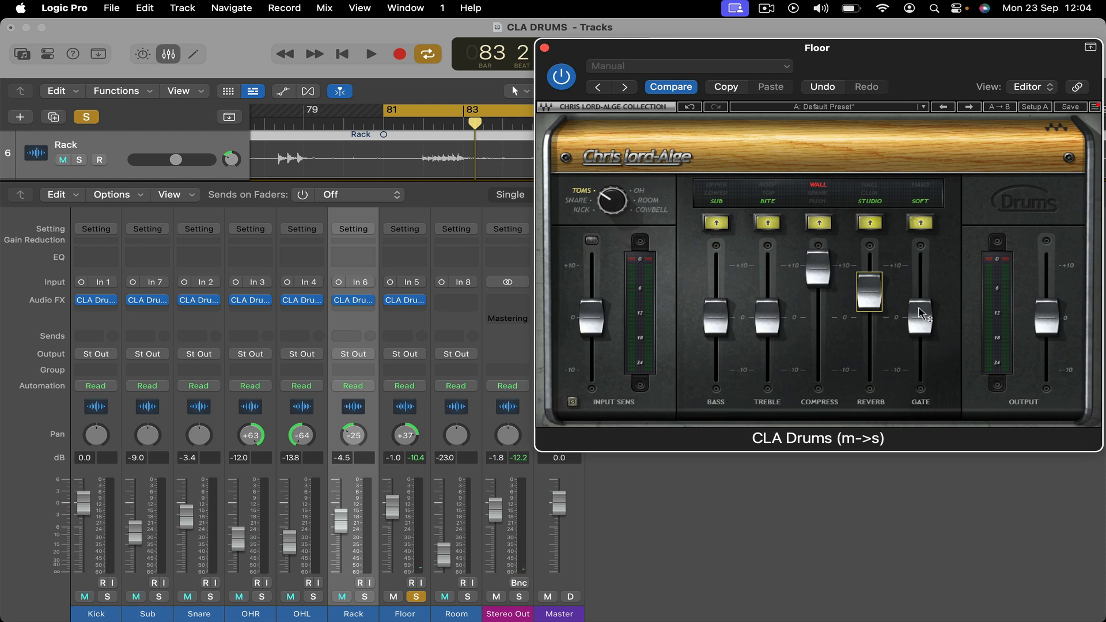
{"action": "left_click_drag", "start_coordinate": [921, 313], "coordinate": [922, 365]}
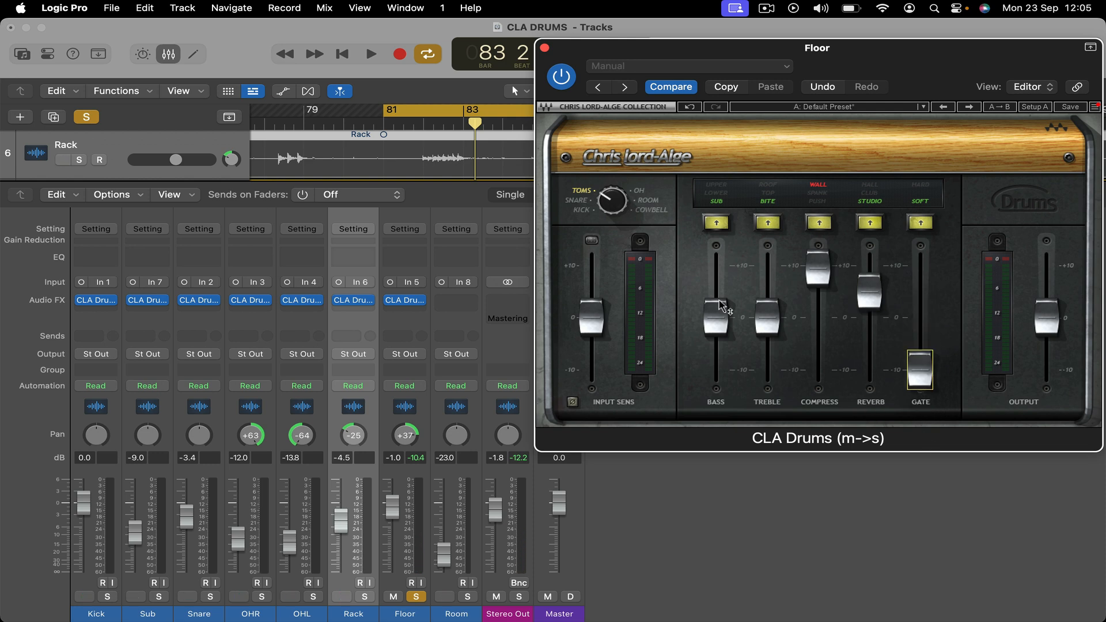
Step: In Floor's CLA Drums, try Bass at 3.3, switch its mode to UPPER during playback, and lower Bass slightly below 0
{"action": "left_click_drag", "start_coordinate": [718, 314], "coordinate": [718, 297]}
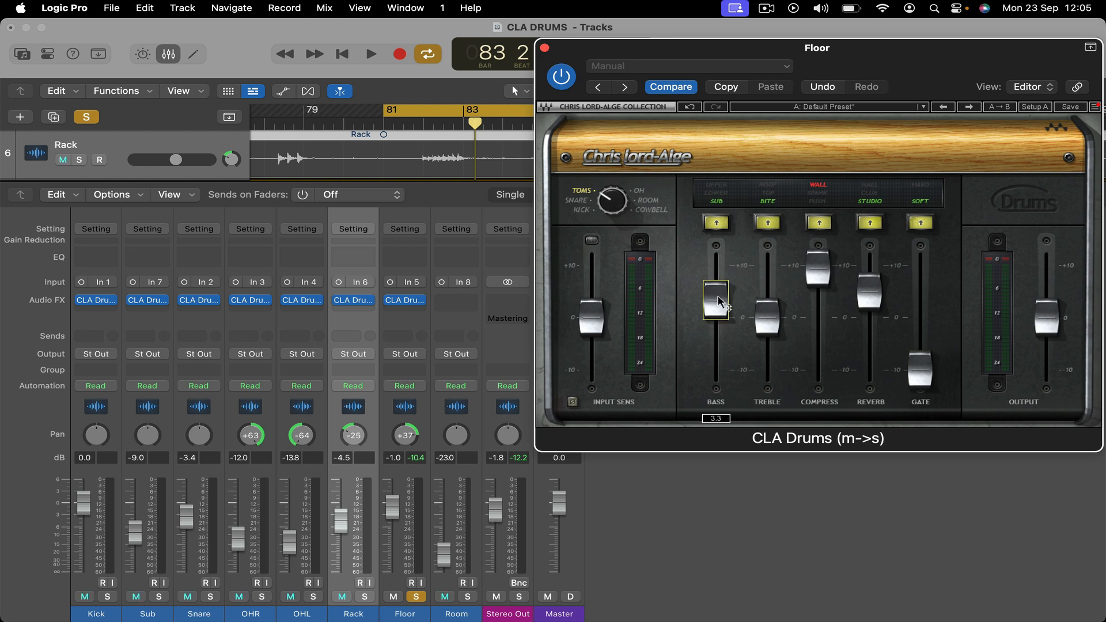
{"action": "left_click", "coordinate": [717, 227]}
{"action": "key", "text": "space"}
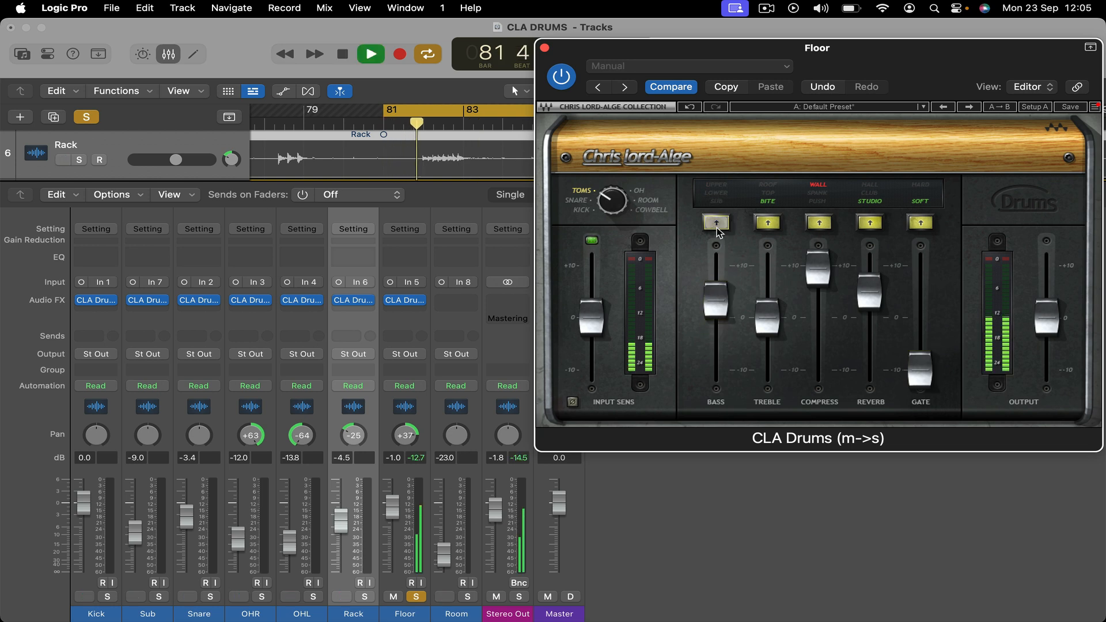
{"action": "left_click", "coordinate": [717, 227]}
{"action": "left_click", "coordinate": [717, 227]}
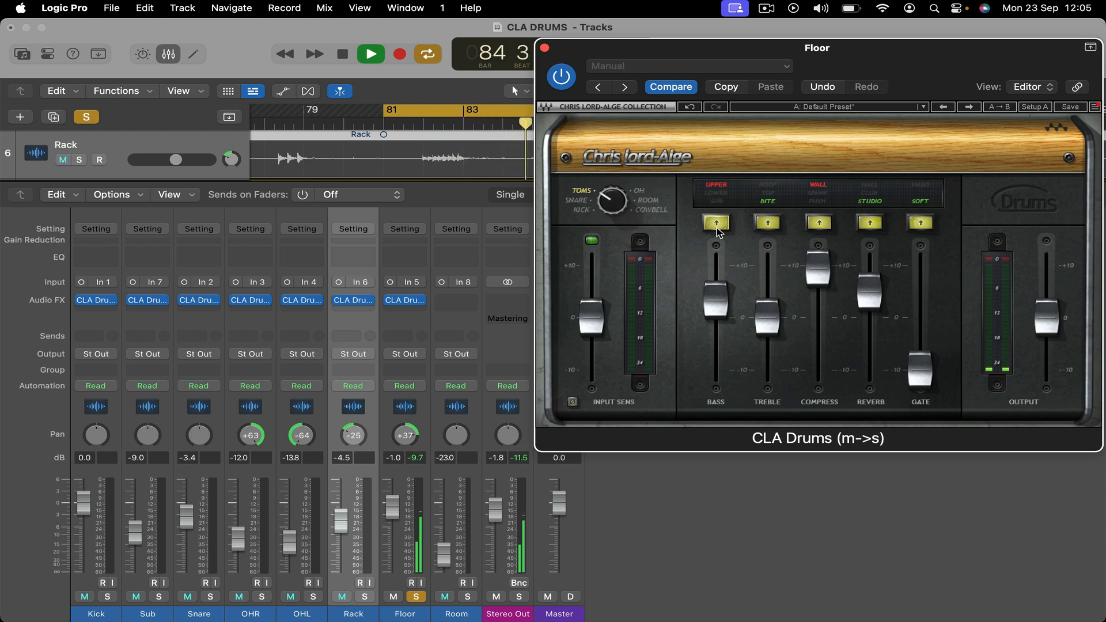
{"action": "key", "text": "space"}
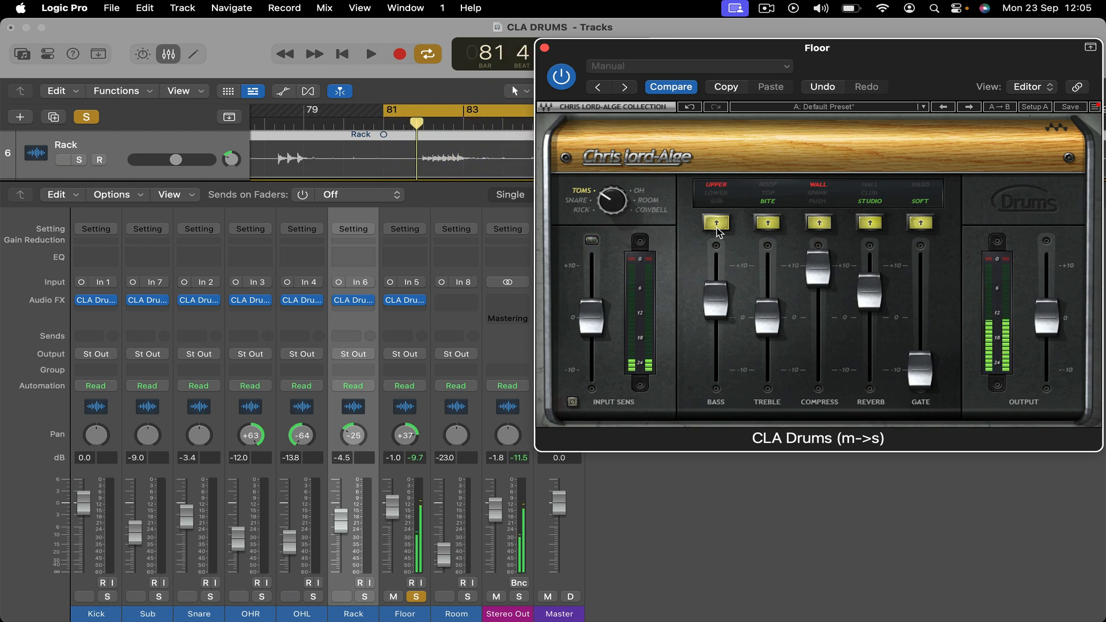
{"action": "left_click_drag", "start_coordinate": [717, 297], "coordinate": [718, 337]}
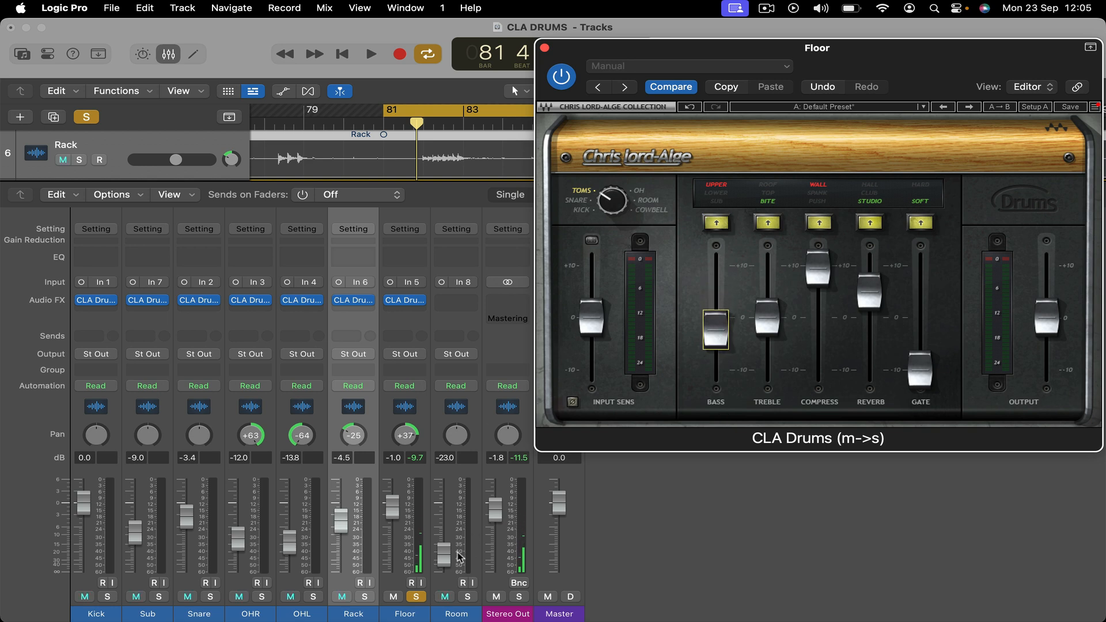
Step: Play the section with Floor unsoloed to hear it in the full mix, and solo Floor again
{"action": "left_click", "coordinate": [416, 598]}
{"action": "key", "text": "space"}
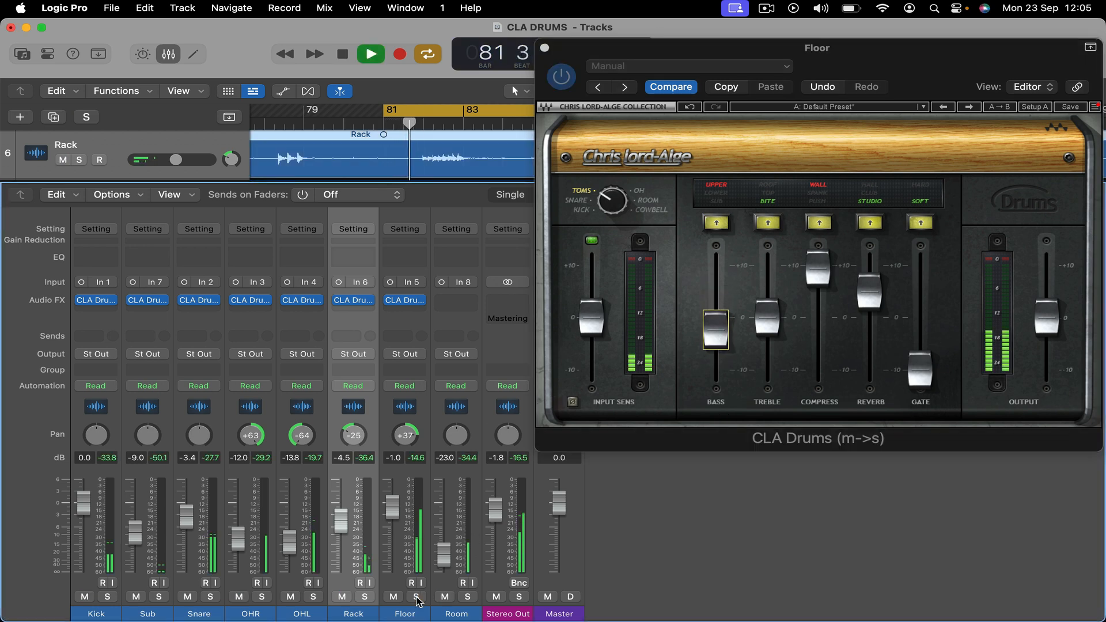
{"action": "left_click", "coordinate": [416, 597]}
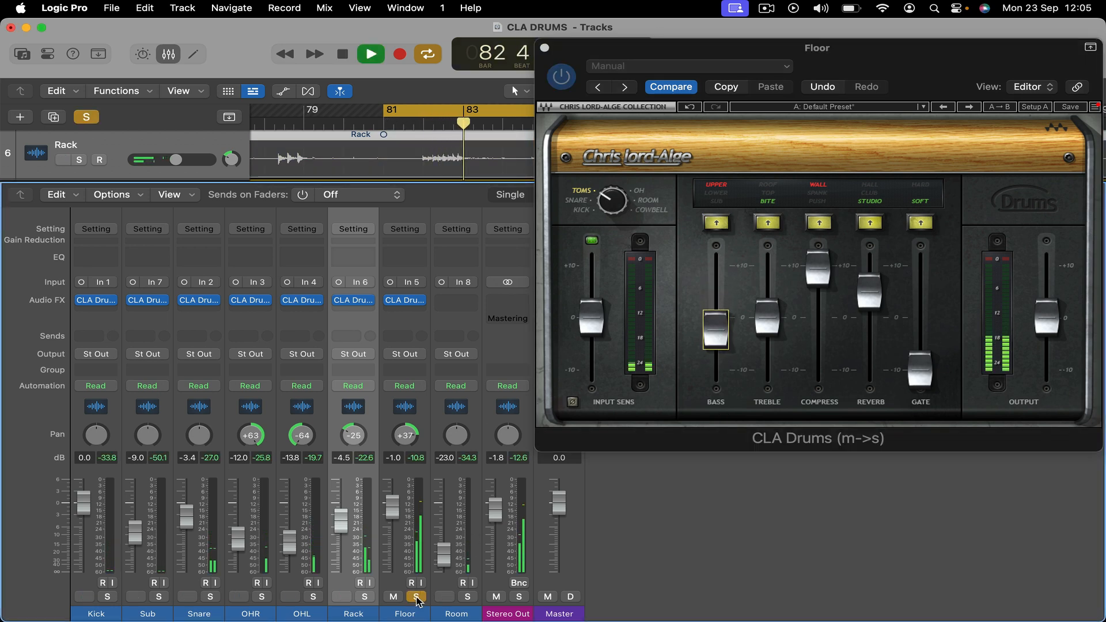
Step: In Floor's CLA Drums, set Bass slightly above 0 and Treble to about +7, switching Treble to ROOF during playback
{"action": "left_click_drag", "start_coordinate": [716, 325], "coordinate": [718, 257]}
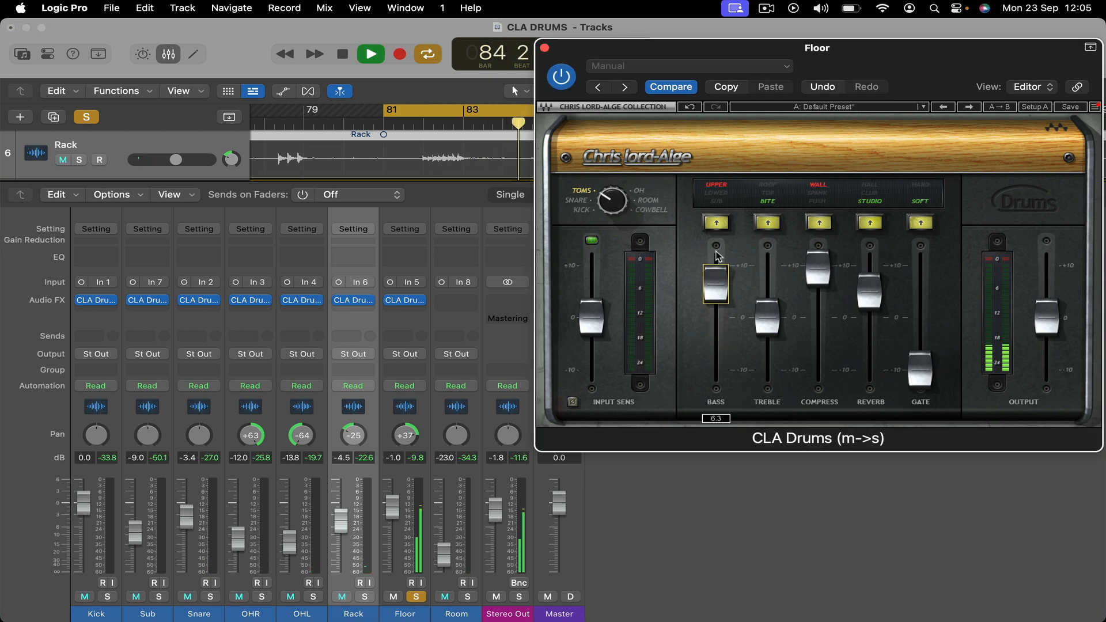
{"action": "left_click_drag", "start_coordinate": [768, 317], "coordinate": [774, 282]}
{"action": "key", "text": "space"}
{"action": "left_click", "coordinate": [717, 285]}
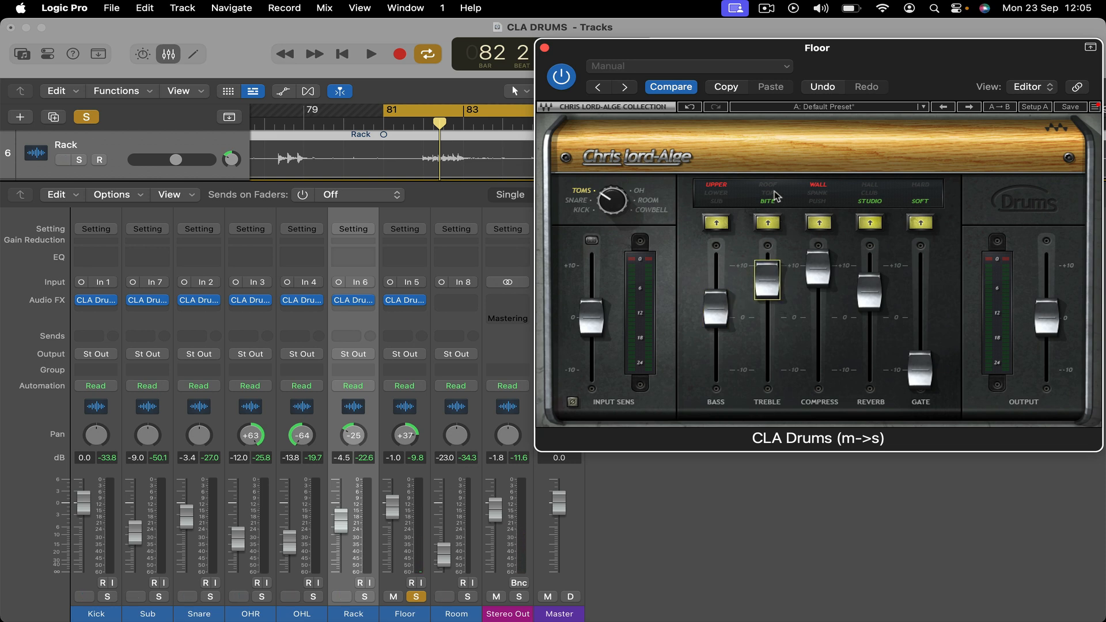
{"action": "key", "text": "space"}
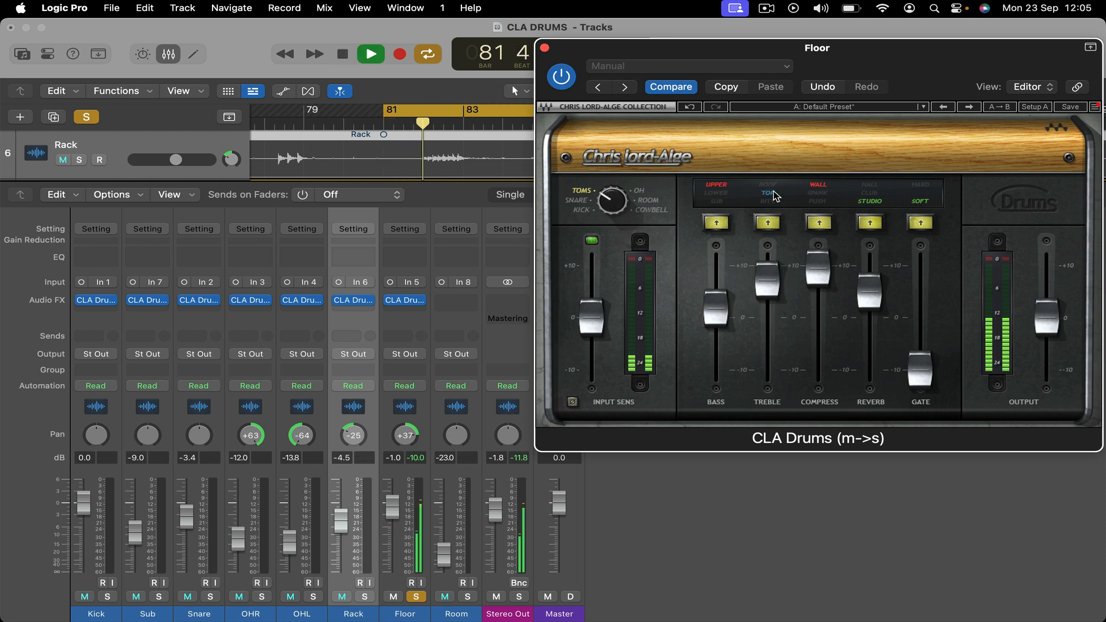
{"action": "left_click", "coordinate": [774, 185]}
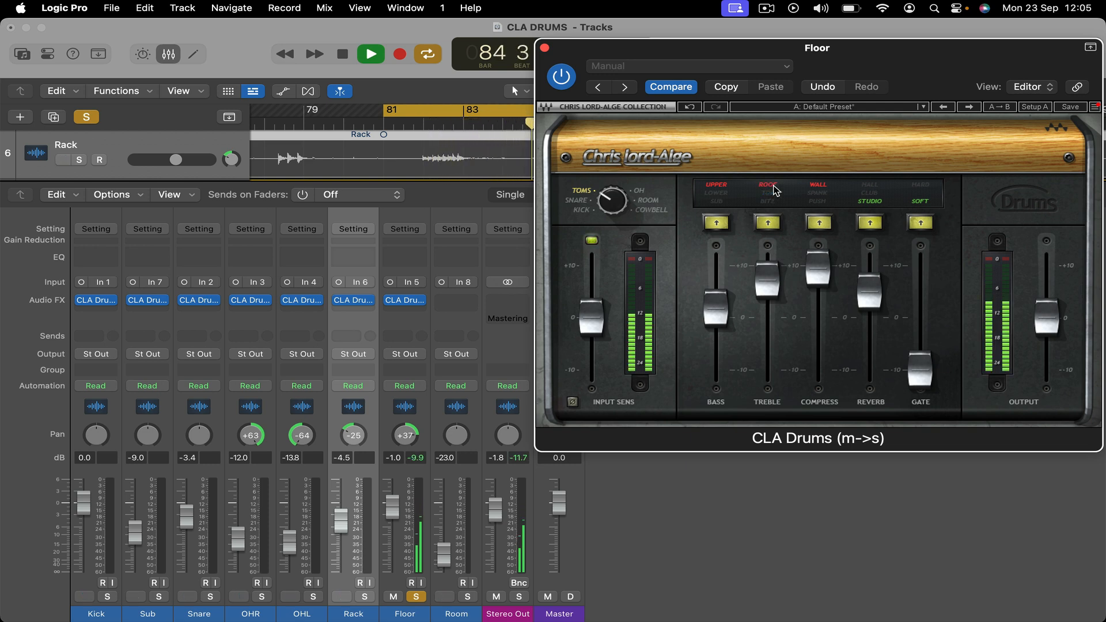
Step: Unsolo Floor and lower the Floor fader to -6.0 dB and the Rack fader to -10.2 dB during playback
{"action": "left_click", "coordinate": [415, 597]}
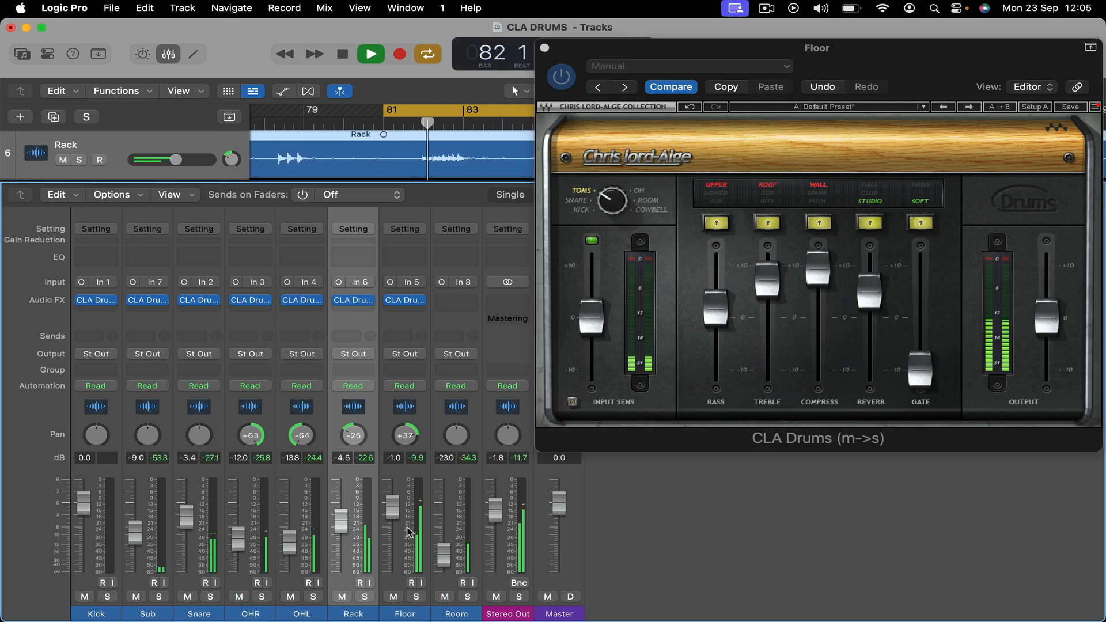
{"action": "left_click_drag", "start_coordinate": [393, 506], "coordinate": [398, 532]}
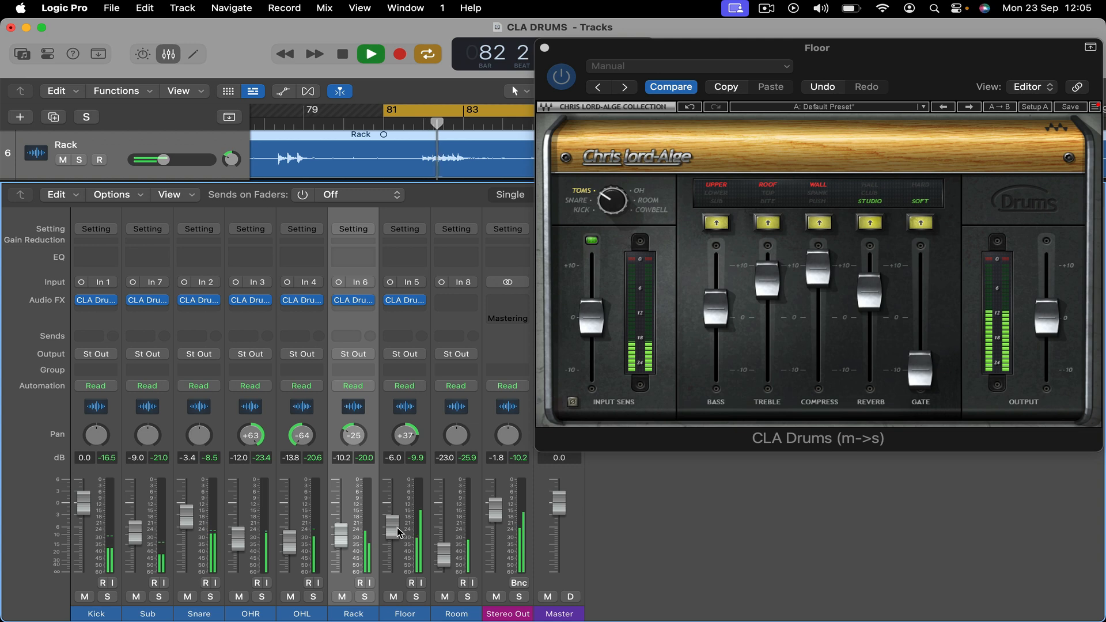
{"action": "key", "text": "space"}
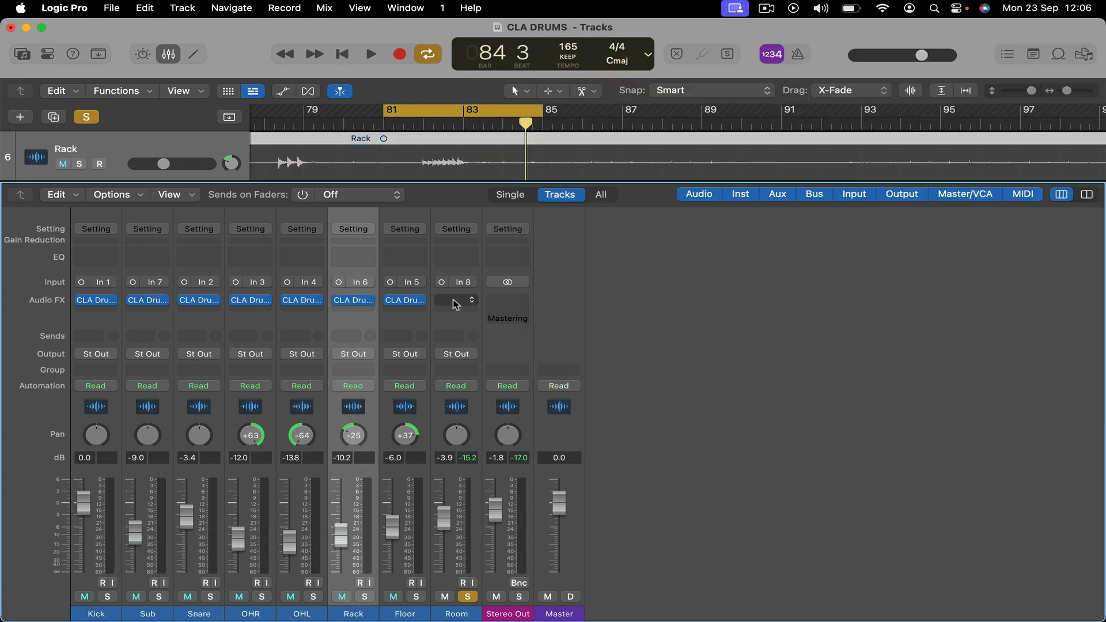
Step: Insert CLA Drums on the soloed Room channel, move its window clear, and set the drum type to ROOM
{"action": "left_click", "coordinate": [455, 301]}
{"action": "mouse_move", "coordinate": [494, 342]}
{"action": "left_click", "coordinate": [616, 344]}
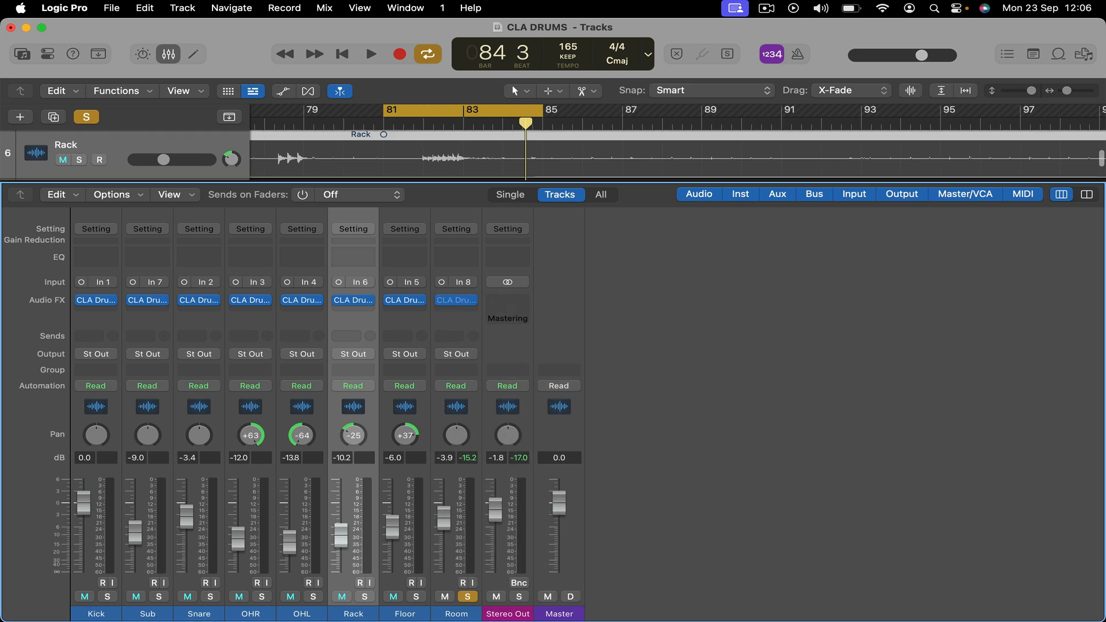
{"action": "left_click_drag", "start_coordinate": [721, 190], "coordinate": [857, 67]}
{"action": "left_click", "coordinate": [513, 251]}
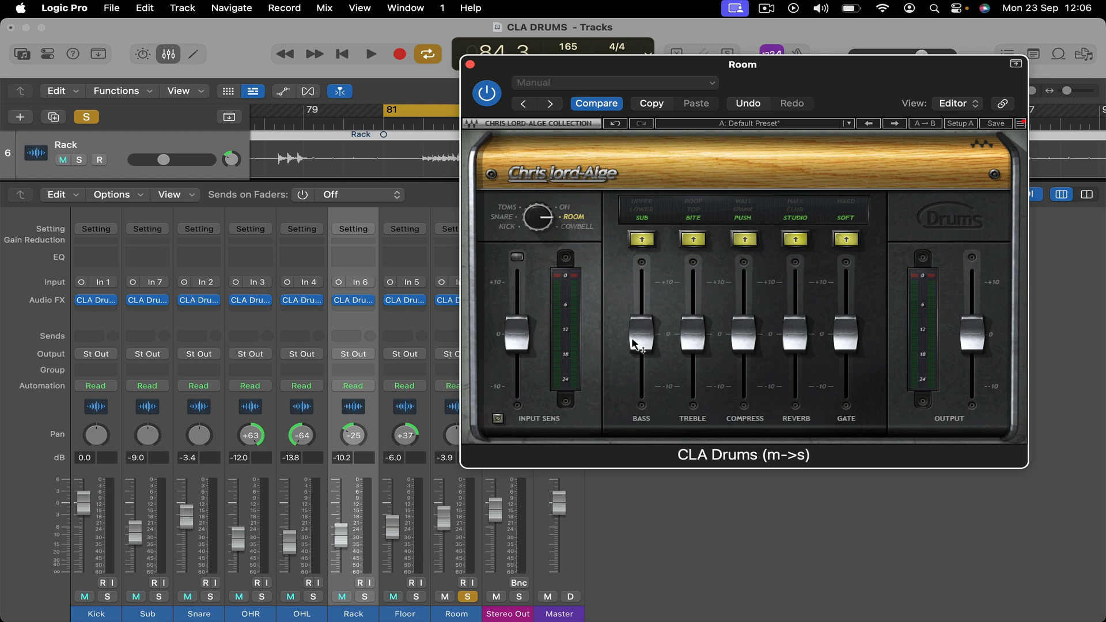
Step: In Room's CLA Drums, lower Bass to about -10 and Treble slightly below 0, and raise Compress to about +10 with WALL
{"action": "left_click_drag", "start_coordinate": [641, 336], "coordinate": [644, 396]}
{"action": "left_click_drag", "start_coordinate": [695, 328], "coordinate": [756, 226]}
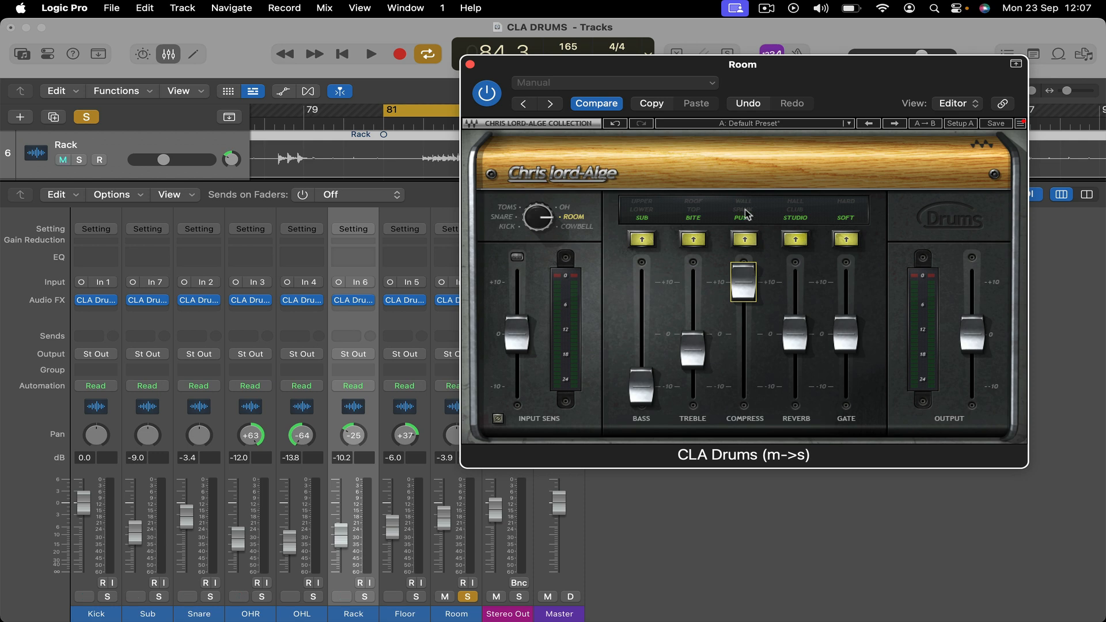
{"action": "left_click", "coordinate": [747, 203]}
{"action": "left_click", "coordinate": [747, 203]}
Step: In Room's CLA Drums, try Reverb at 10.0 and play the section
{"action": "left_click", "coordinate": [795, 328]}
{"action": "left_click_drag", "start_coordinate": [793, 326], "coordinate": [794, 306]}
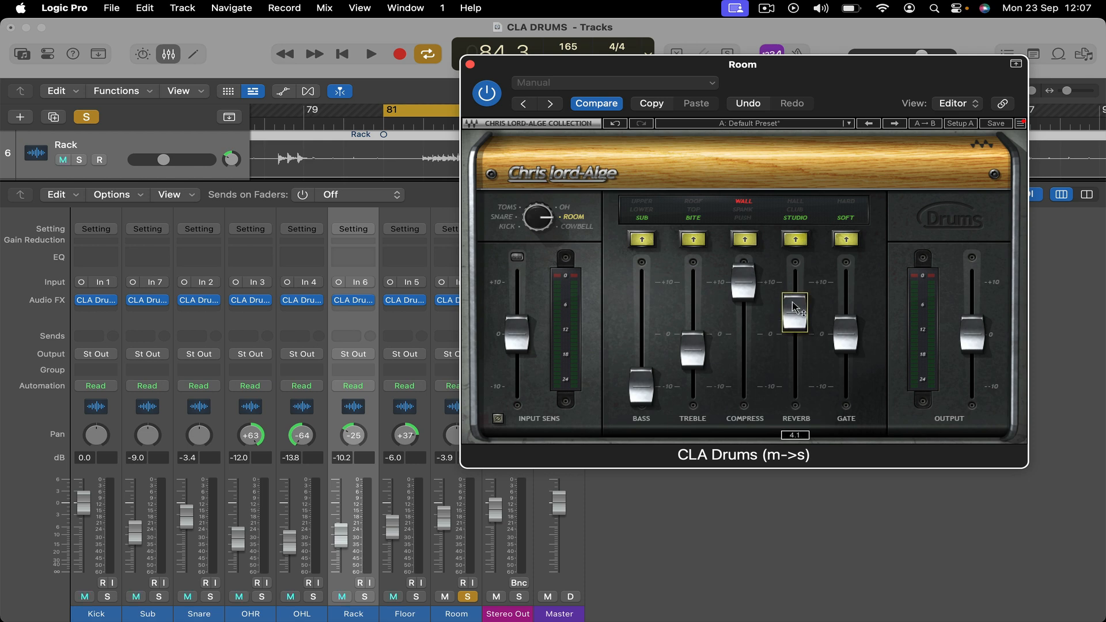
{"action": "left_click_drag", "start_coordinate": [794, 305], "coordinate": [794, 275]}
{"action": "key", "text": "space"}
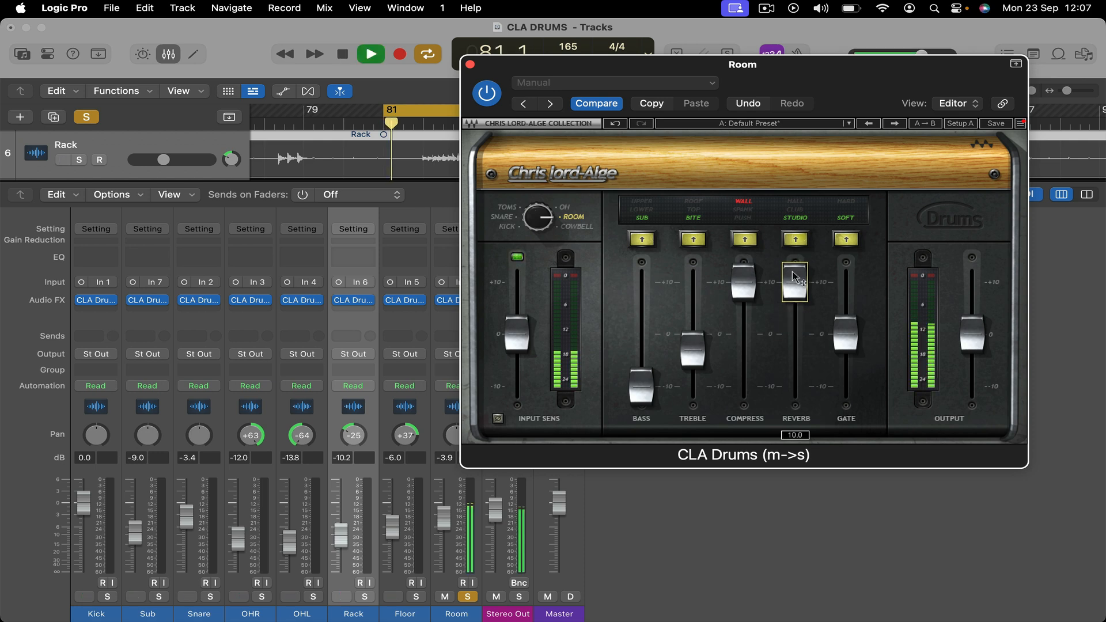
Step: Unsolo Room and lower its fader to -14.6 dB during playback of the full mix
{"action": "left_click", "coordinate": [468, 596]}
{"action": "left_click_drag", "start_coordinate": [443, 521], "coordinate": [444, 547]}
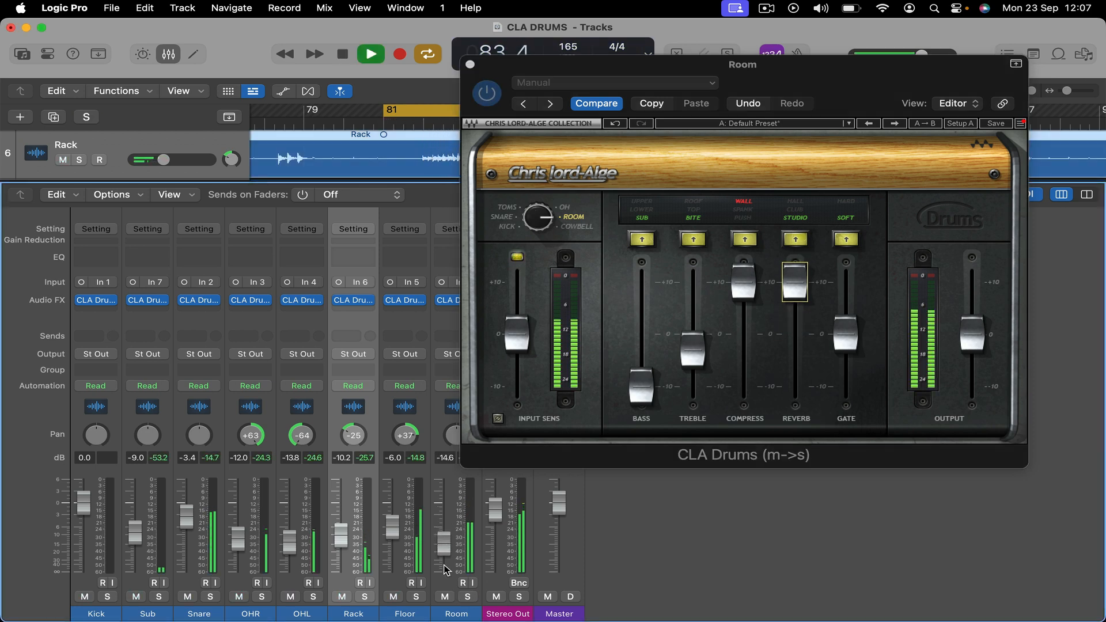
{"action": "key", "text": "space"}
Step: Lower the Room fader to -16.2 dB, and in its CLA Drums set Reverb to about -5 and Gate to -10.0
{"action": "left_click_drag", "start_coordinate": [794, 311], "coordinate": [795, 395]}
{"action": "key", "text": "space"}
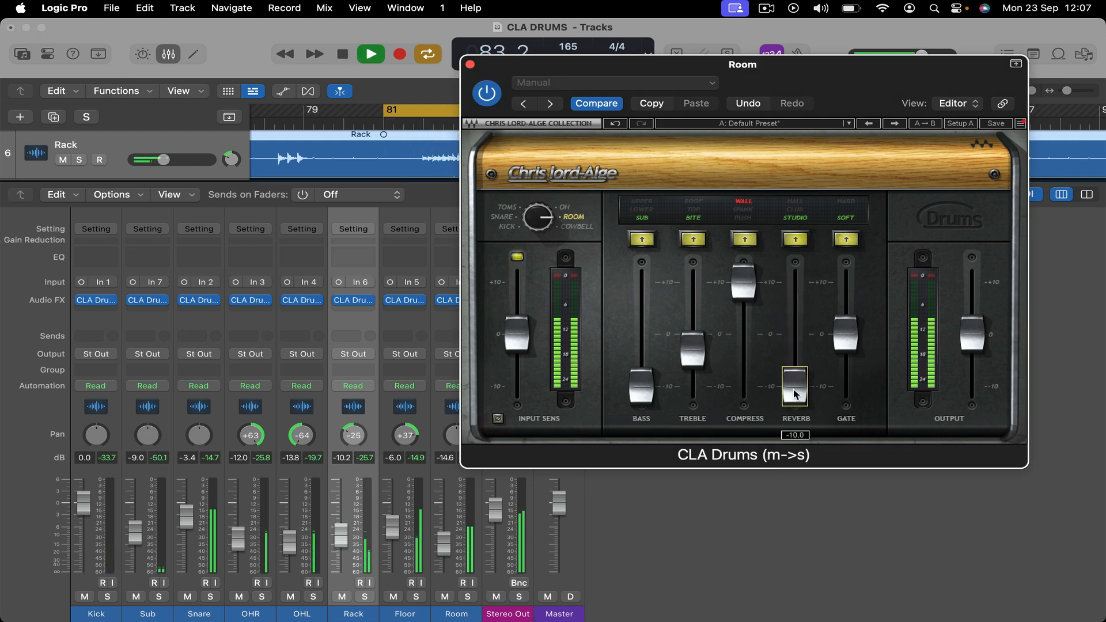
{"action": "key", "text": "space"}
{"action": "left_click_drag", "start_coordinate": [443, 542], "coordinate": [444, 547]}
{"action": "left_click_drag", "start_coordinate": [794, 375], "coordinate": [847, 386]}
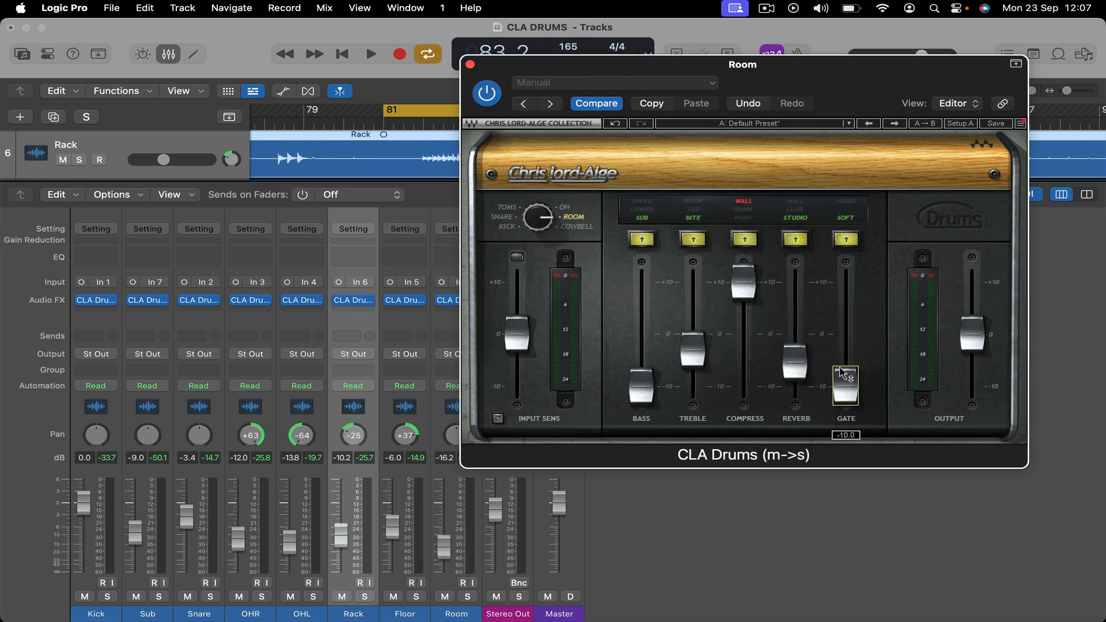
{"action": "left_click", "coordinate": [470, 64]}
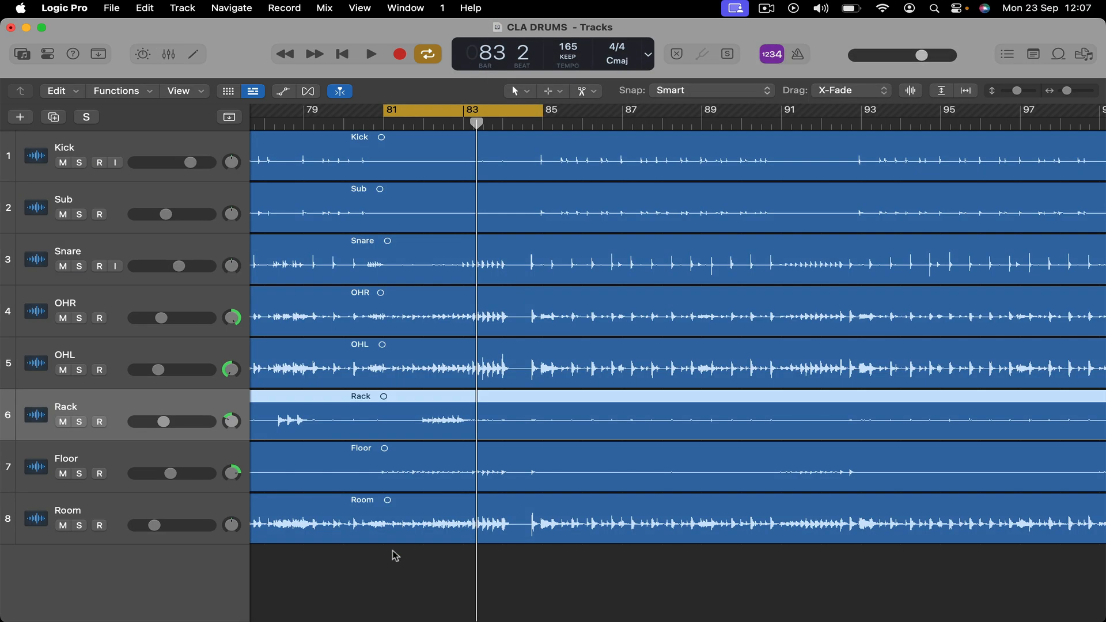
Step: Fit the whole arrangement in view, play the opening section, and lower Room's volume to -28.0 dB
{"action": "left_click", "coordinate": [392, 557]}
{"action": "key", "text": "z"}
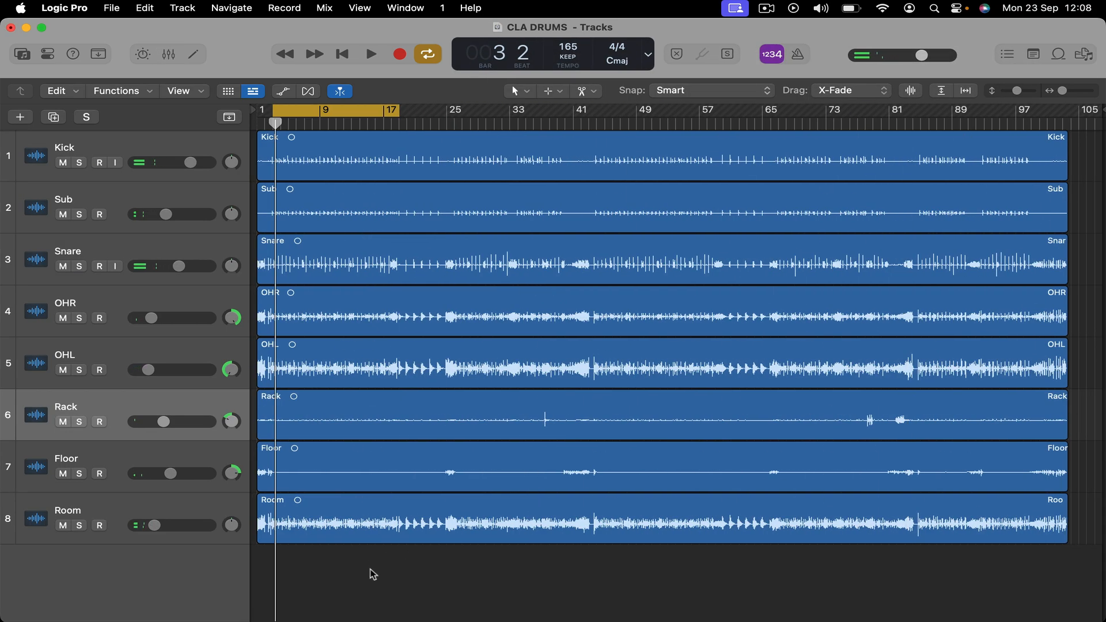
{"action": "key", "text": "space"}
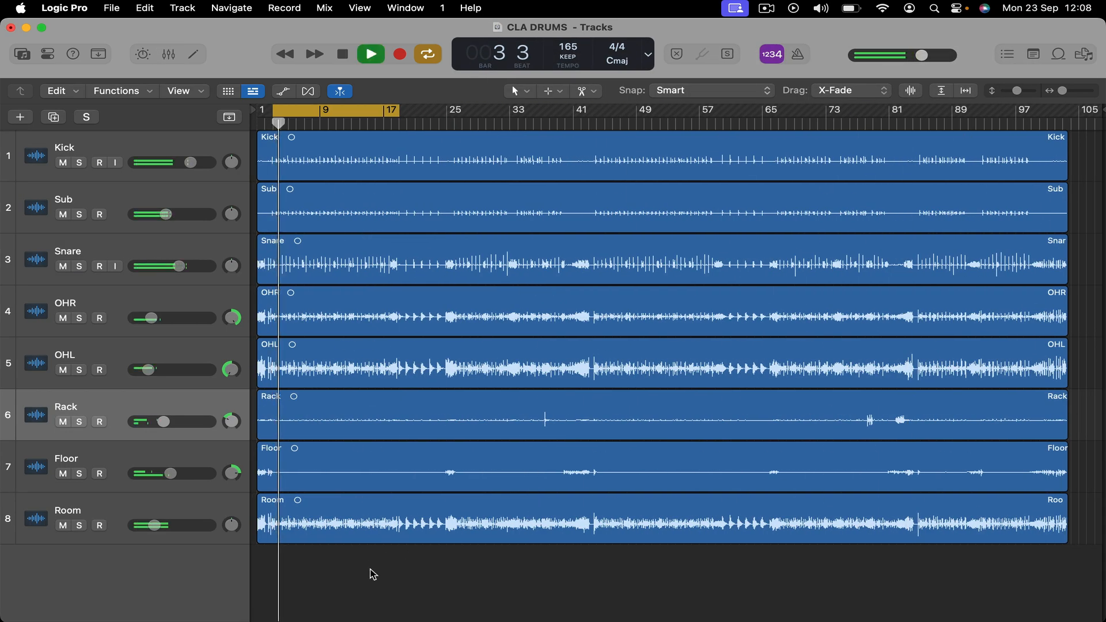
{"action": "left_click_drag", "start_coordinate": [155, 525], "coordinate": [144, 526]}
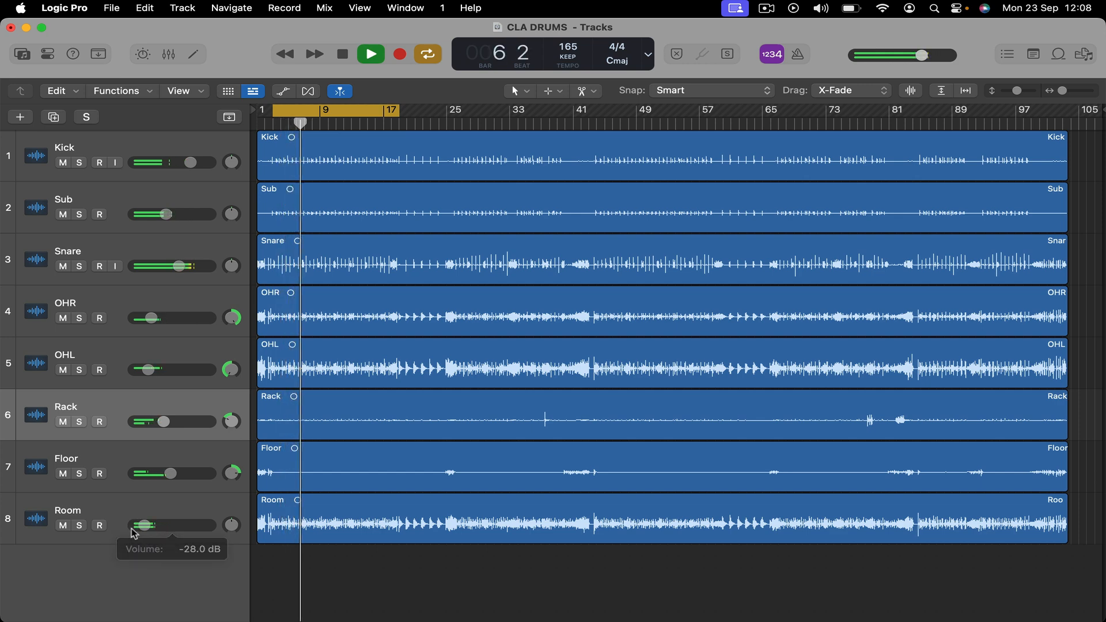
{"action": "key", "text": "space"}
Step: Place the OHR and OHL tracks directly above Room, pull all three volumes down to -∞ dB together, and play the section
{"action": "left_click", "coordinate": [46, 502]}
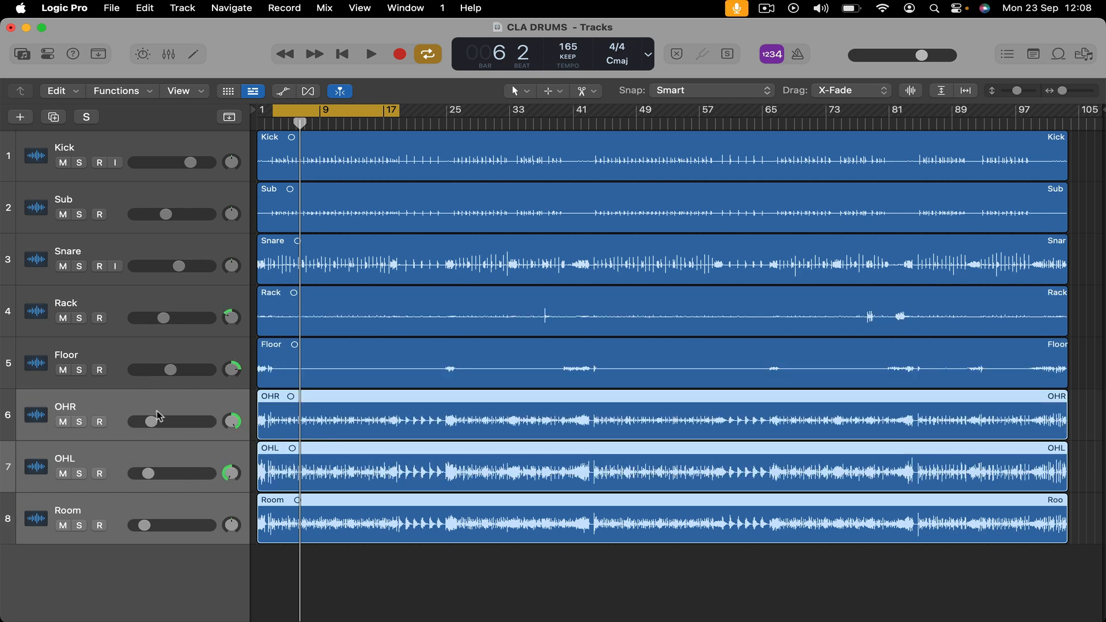
{"action": "left_click_drag", "start_coordinate": [145, 531], "coordinate": [134, 529]}
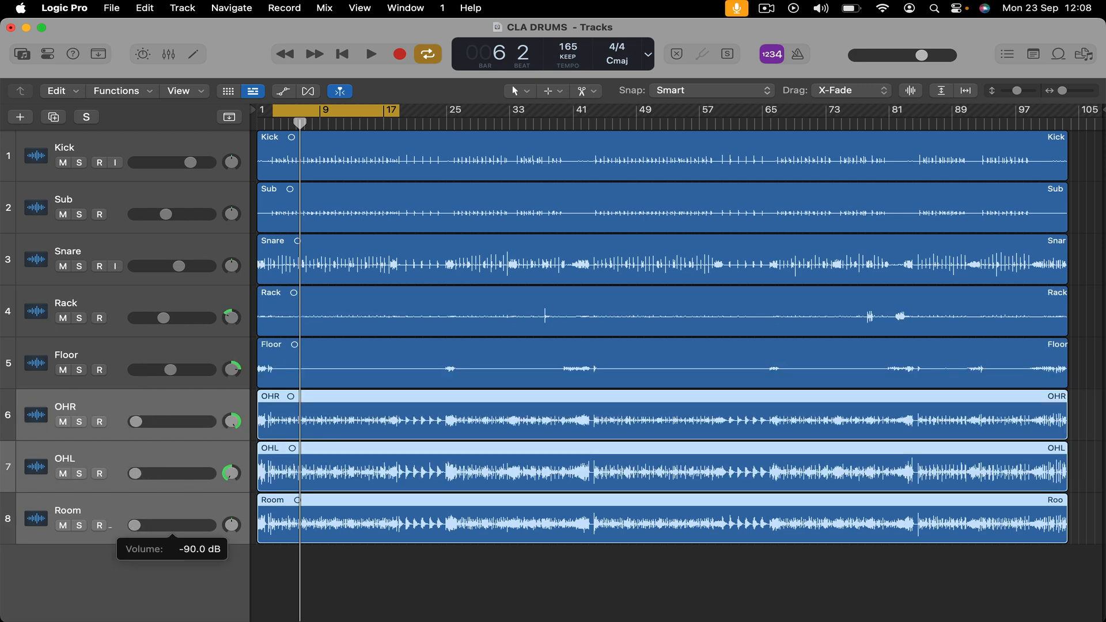
{"action": "key", "text": "space"}
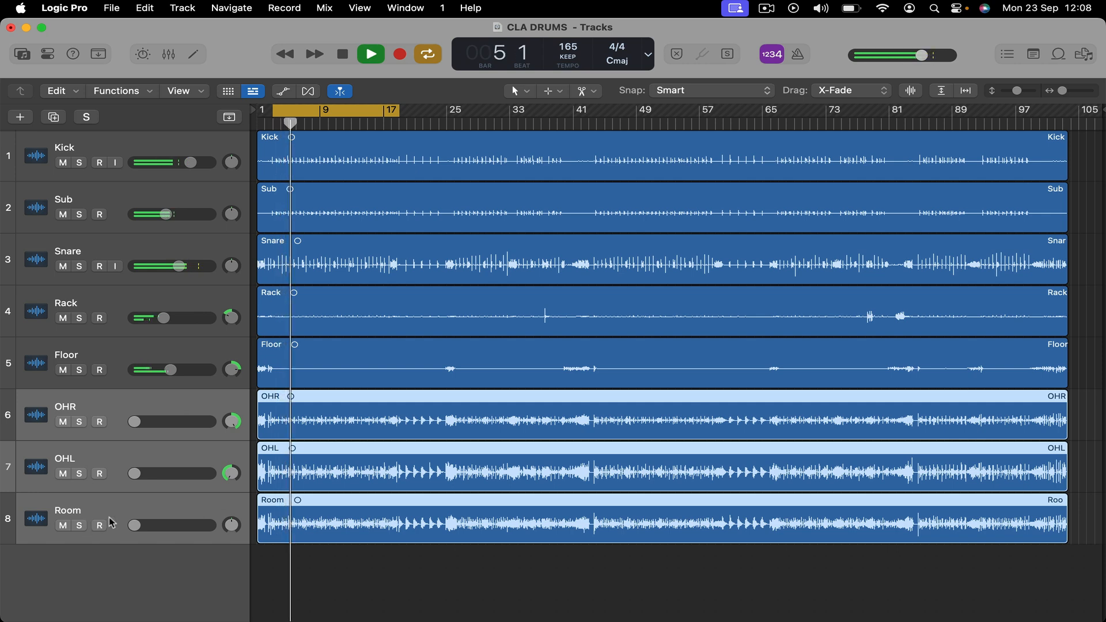
{"action": "key", "text": "space"}
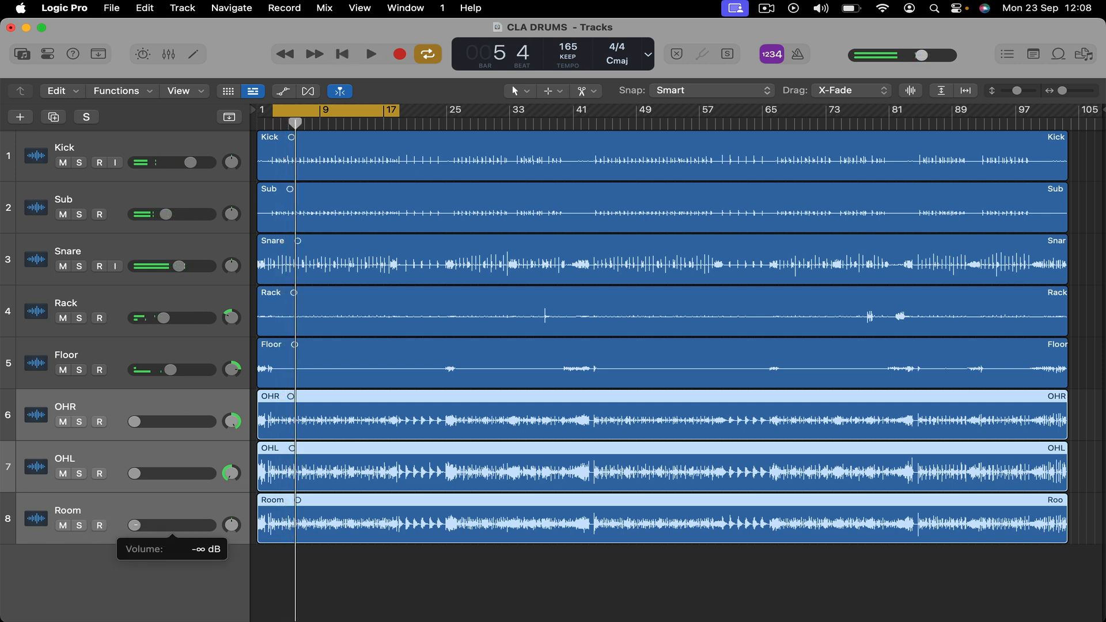
Step: Undo the volume drop on OHR, OHL and Room, and try much louder OHR and OHL levels during playback
{"action": "key", "text": "super+z"}
{"action": "key", "text": "space"}
{"action": "mouse_move", "coordinate": [145, 525]}
{"action": "left_mouse_down"}
{"action": "mouse_move", "coordinate": [166, 526]}
{"action": "mouse_move", "coordinate": [145, 526]}
{"action": "left_mouse_up"}
{"action": "left_click_drag", "start_coordinate": [166, 473], "coordinate": [175, 473]}
{"action": "left_click_drag", "start_coordinate": [170, 422], "coordinate": [180, 422]}
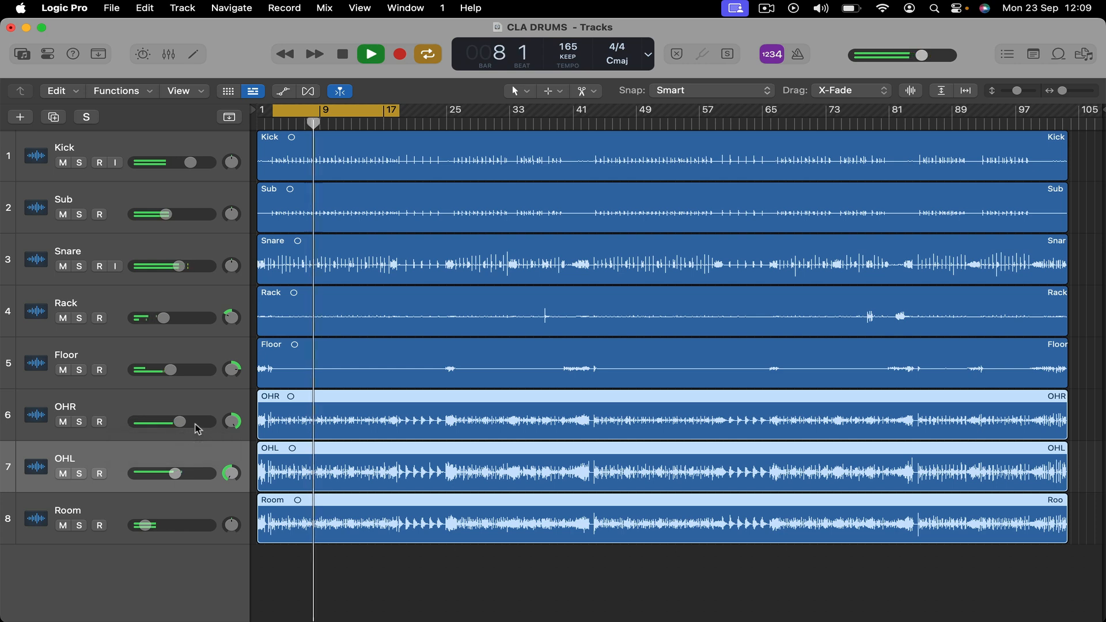
{"action": "key", "text": "space"}
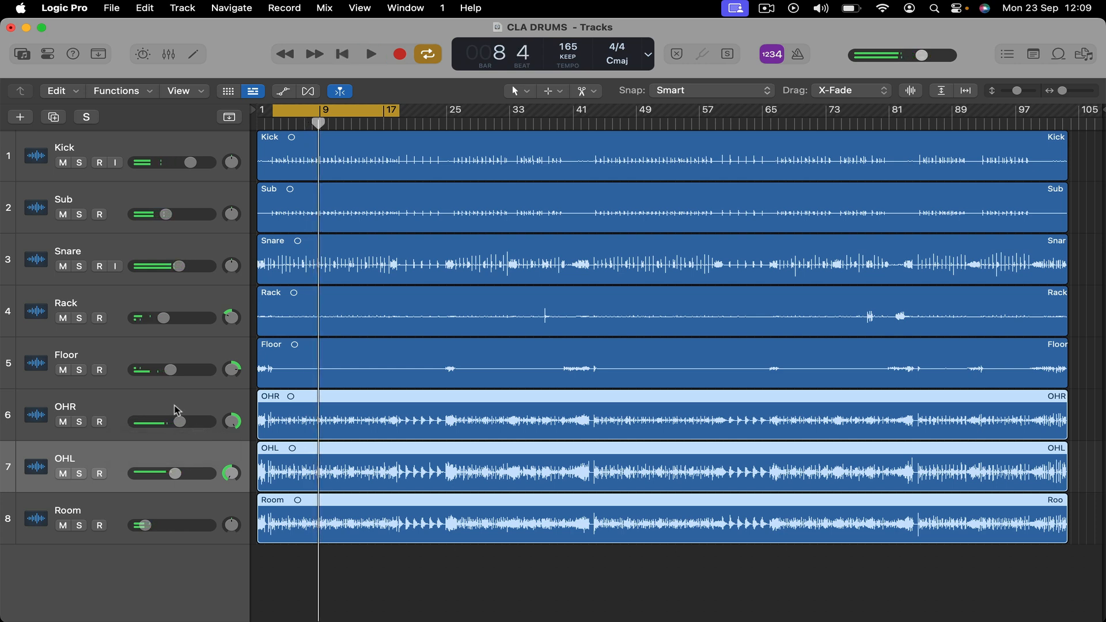
Step: Select OHR and OHL, lower their volumes together, reduce Room's volume, and play the section
{"action": "left_click", "coordinate": [176, 409]}
{"action": "left_click", "coordinate": [142, 462], "text": "shift"}
{"action": "left_click_drag", "start_coordinate": [174, 474], "coordinate": [151, 474]}
{"action": "left_click_drag", "start_coordinate": [143, 530], "coordinate": [129, 531]}
{"action": "key", "text": "space"}
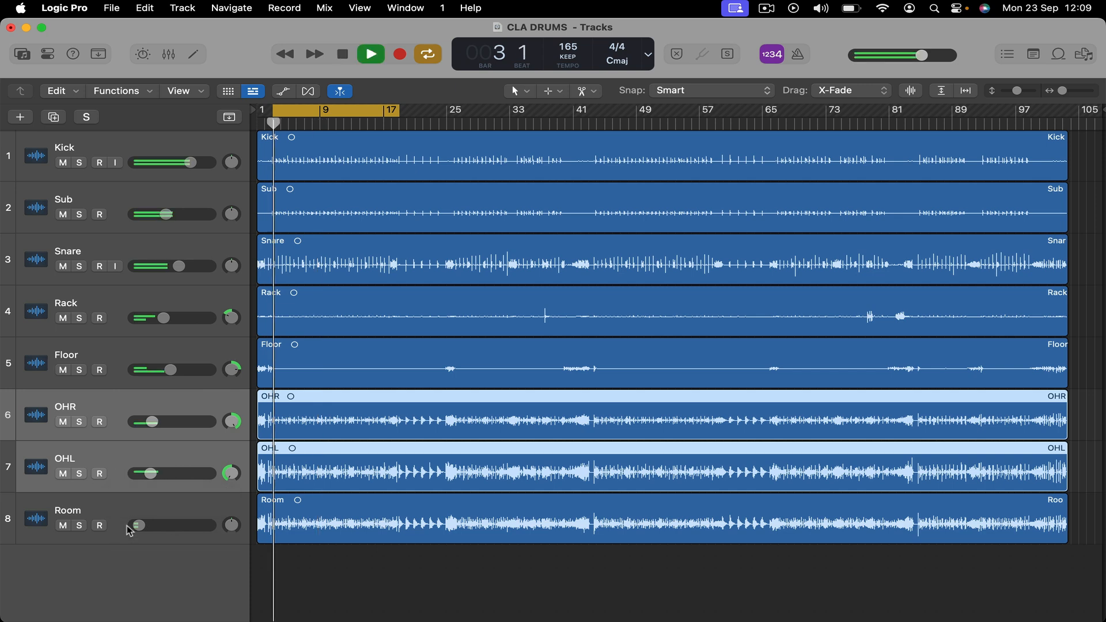
{"action": "key", "text": "space"}
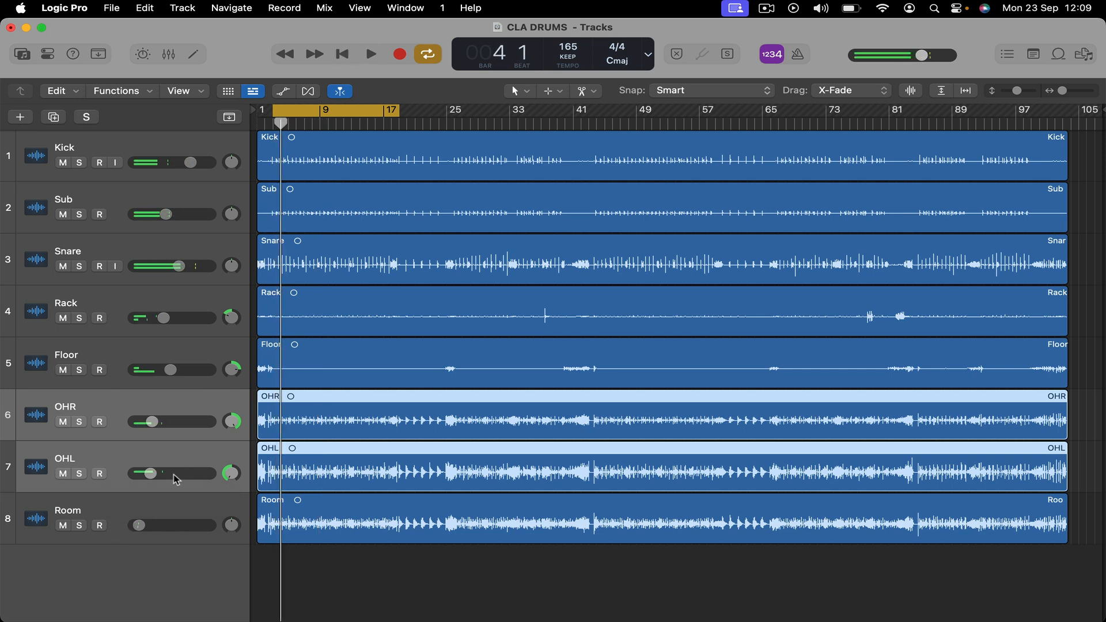
Step: Fine-tune the volumes of OHR to -17.6 dB, OHL to -19.0 dB and Room to -29.5 dB while playing the section
{"action": "left_click_drag", "start_coordinate": [151, 473], "coordinate": [152, 472]}
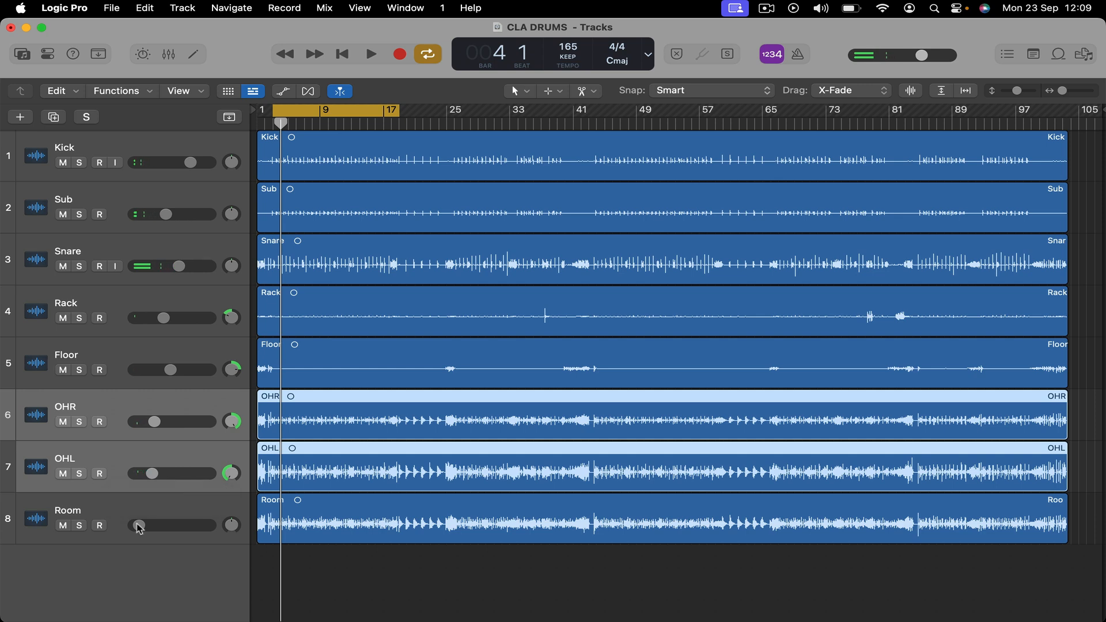
{"action": "left_click_drag", "start_coordinate": [139, 525], "coordinate": [140, 525]}
{"action": "key", "text": "space"}
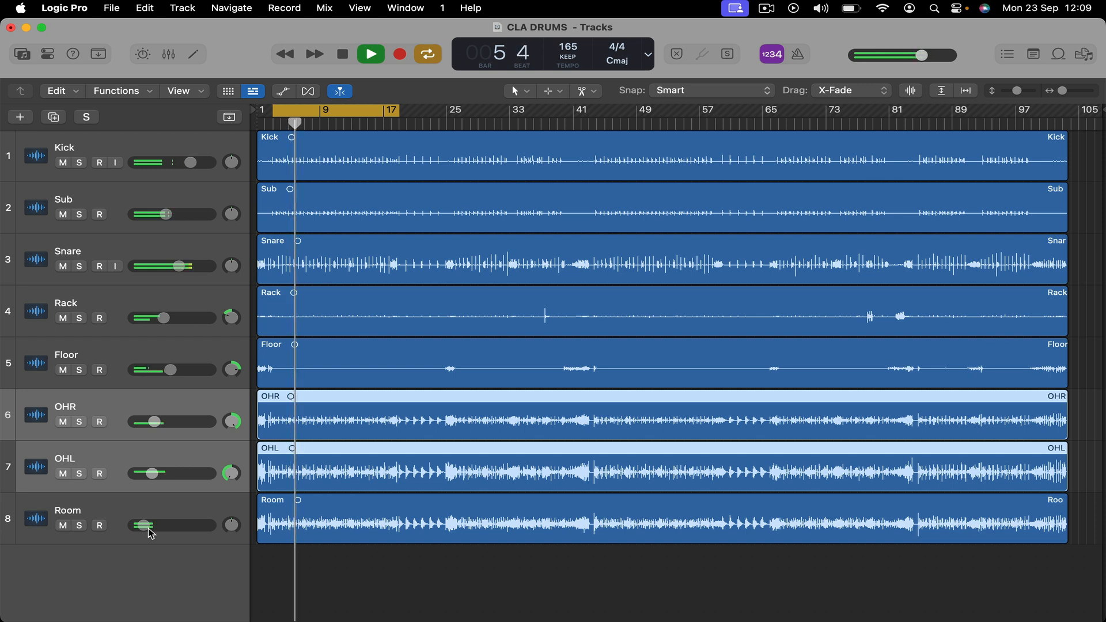
{"action": "left_click_drag", "start_coordinate": [153, 474], "coordinate": [150, 474]}
{"action": "key", "text": "space"}
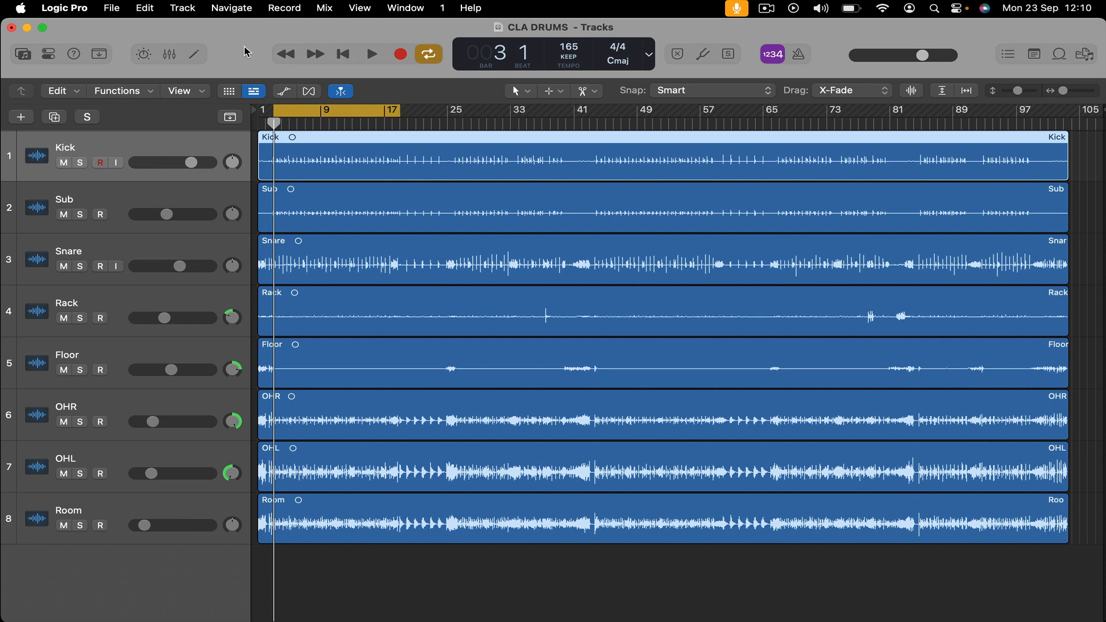
Step: Play the mix, show the mixer, and compare the sound by bypassing and re-enabling CLA Drums on all drum channels
{"action": "key", "text": "space"}
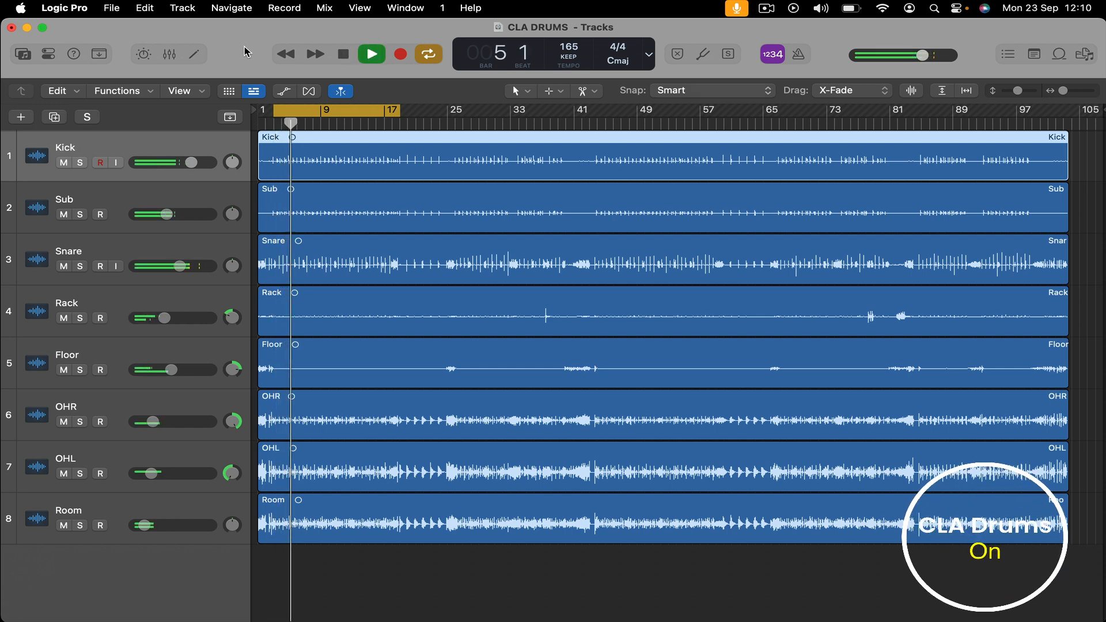
{"action": "key", "text": "x"}
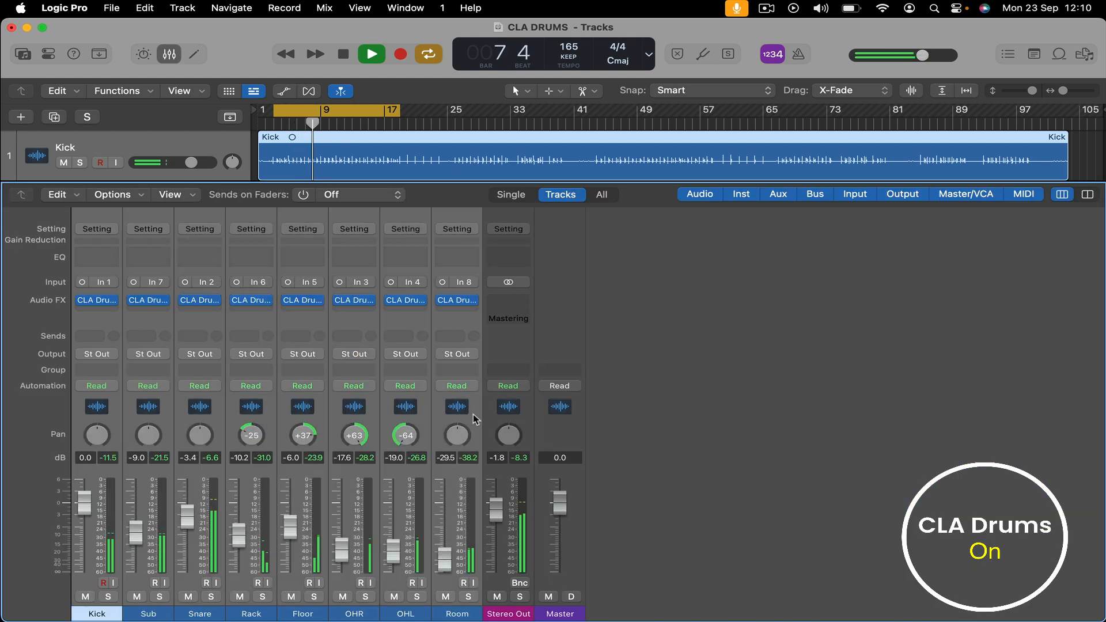
{"action": "left_click", "coordinate": [442, 301], "text": "alt"}
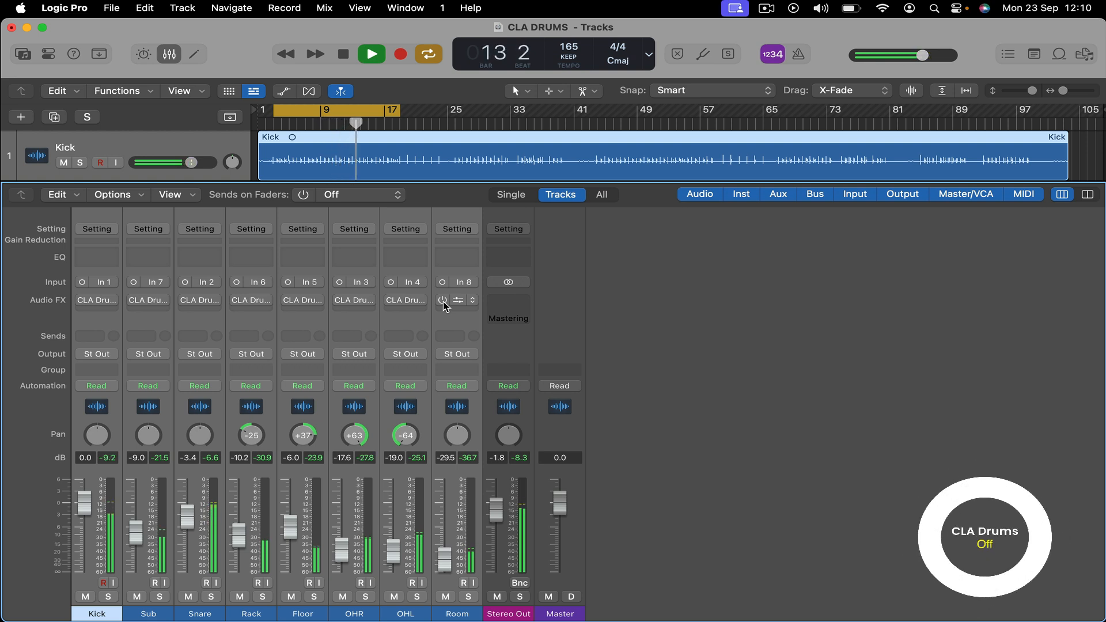
{"action": "left_click", "coordinate": [442, 301]}
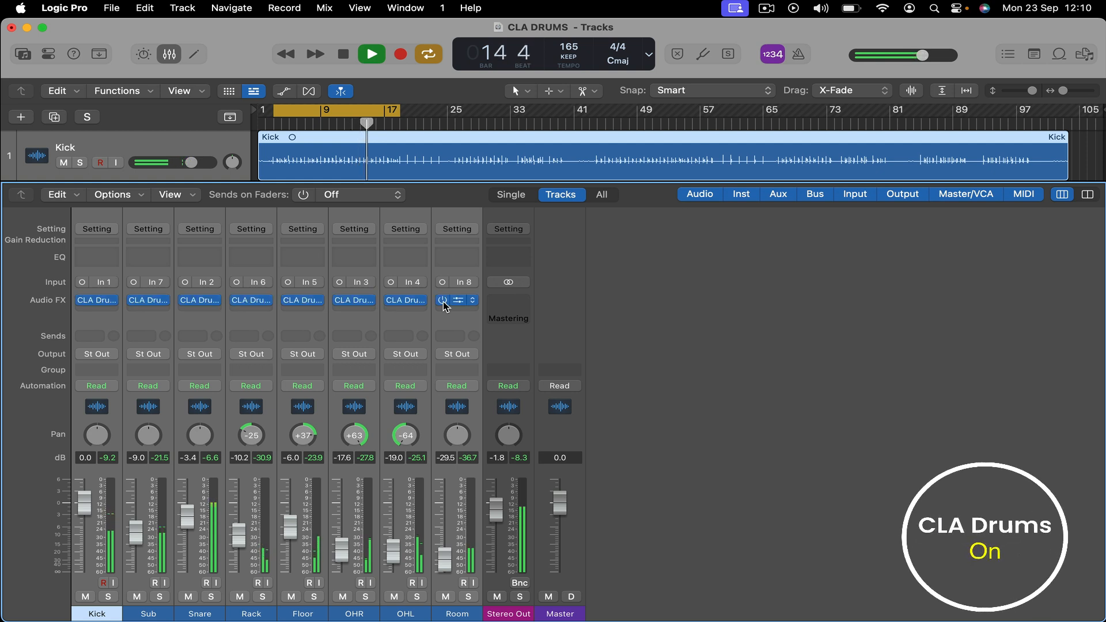